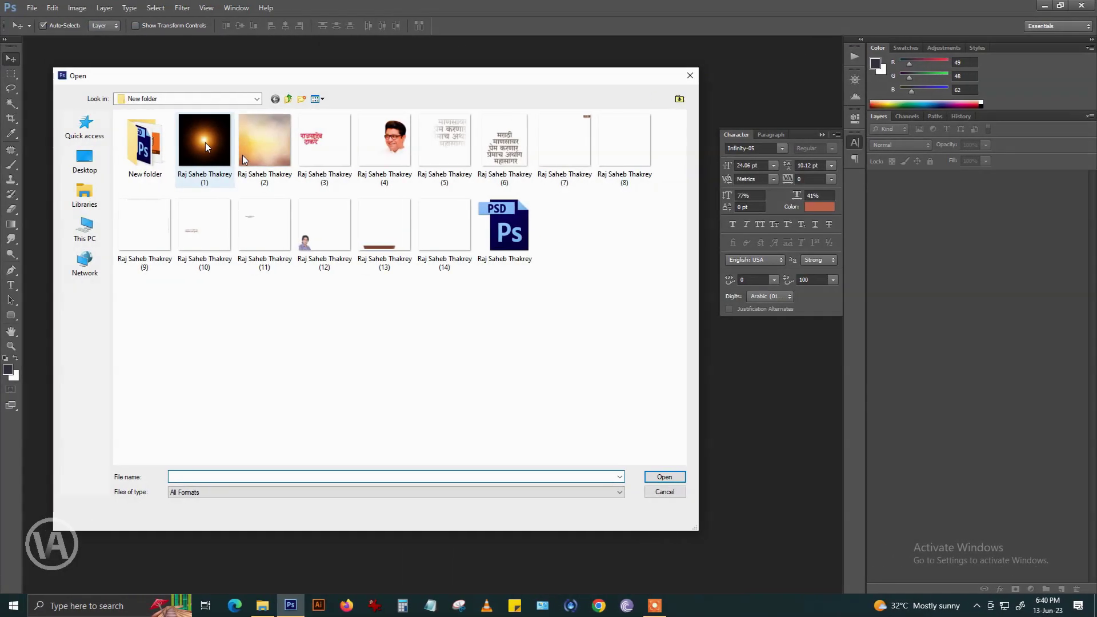
left_click(205, 142)
right_click(220, 148)
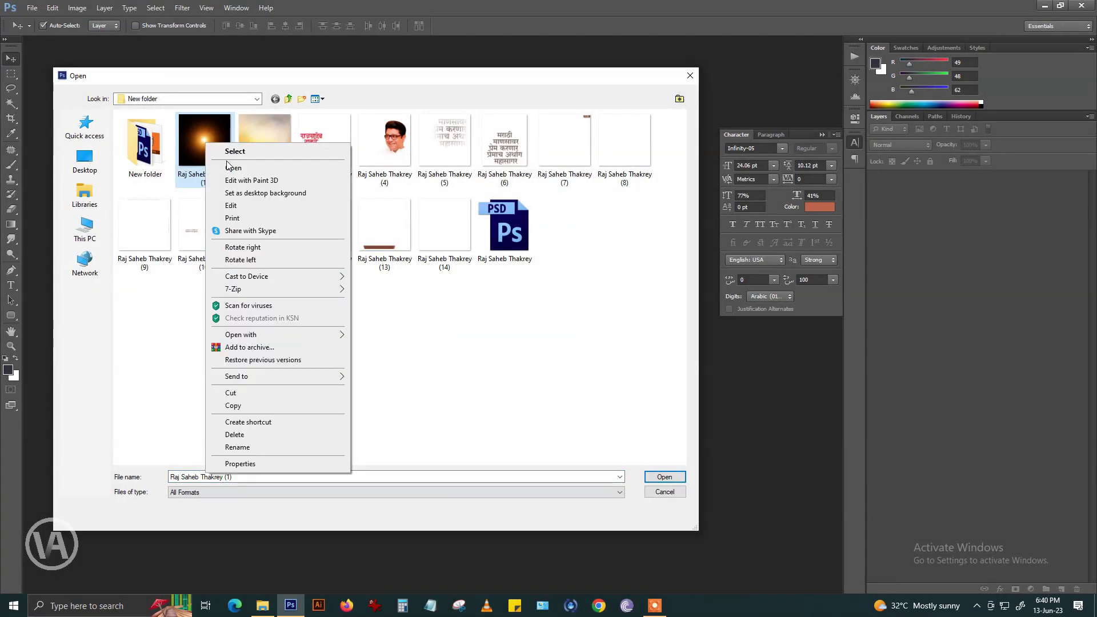
left_click(230, 165)
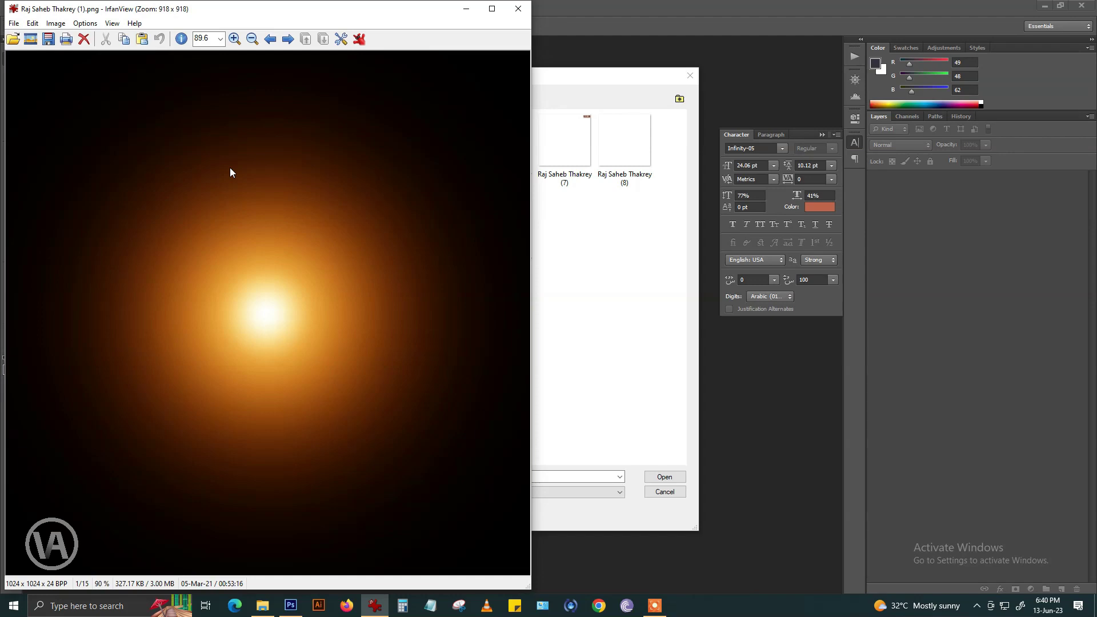
key("Right")
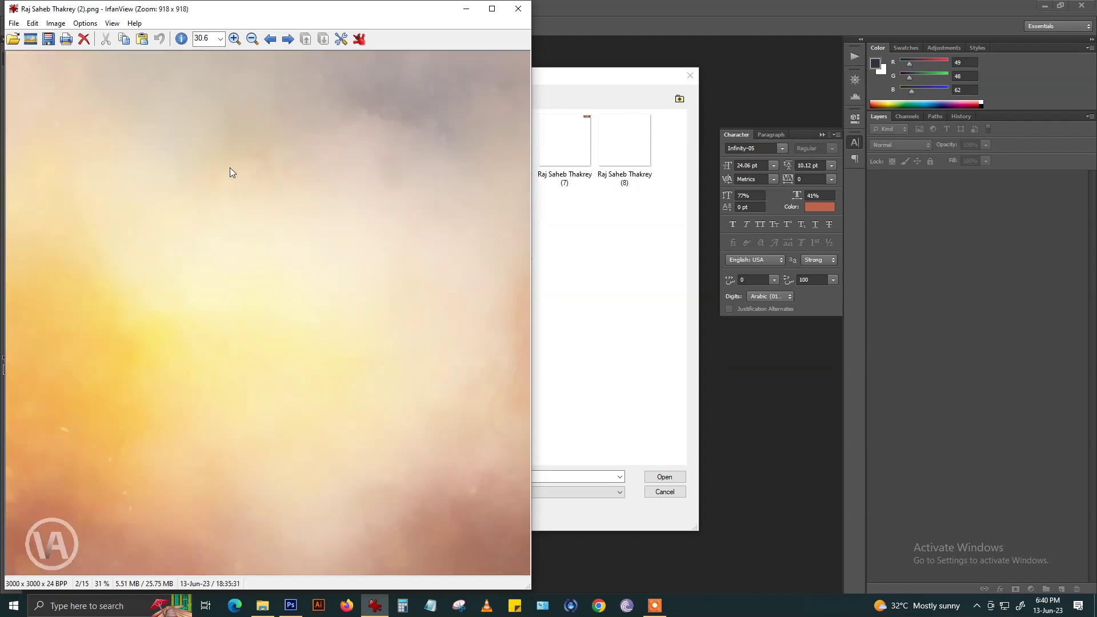
key("Right")
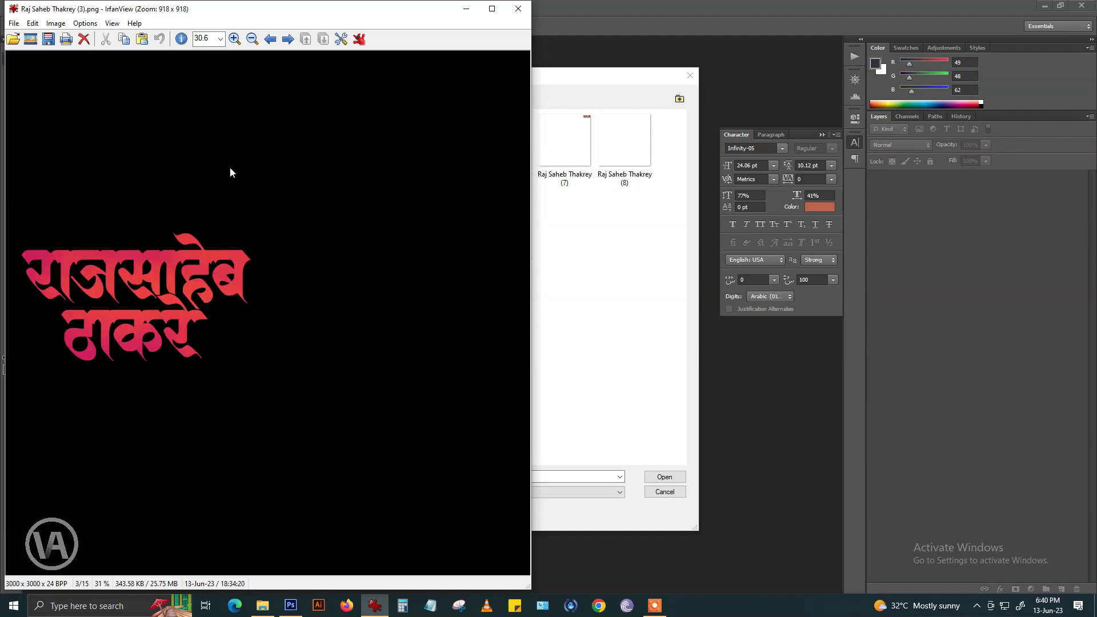
key("Right")
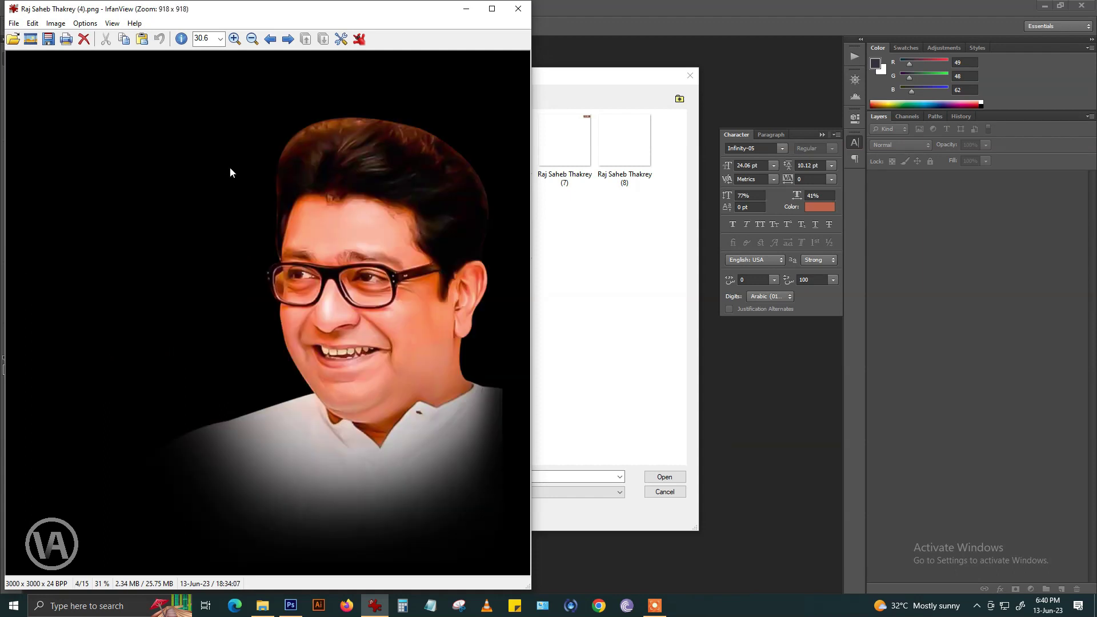
key("Right")
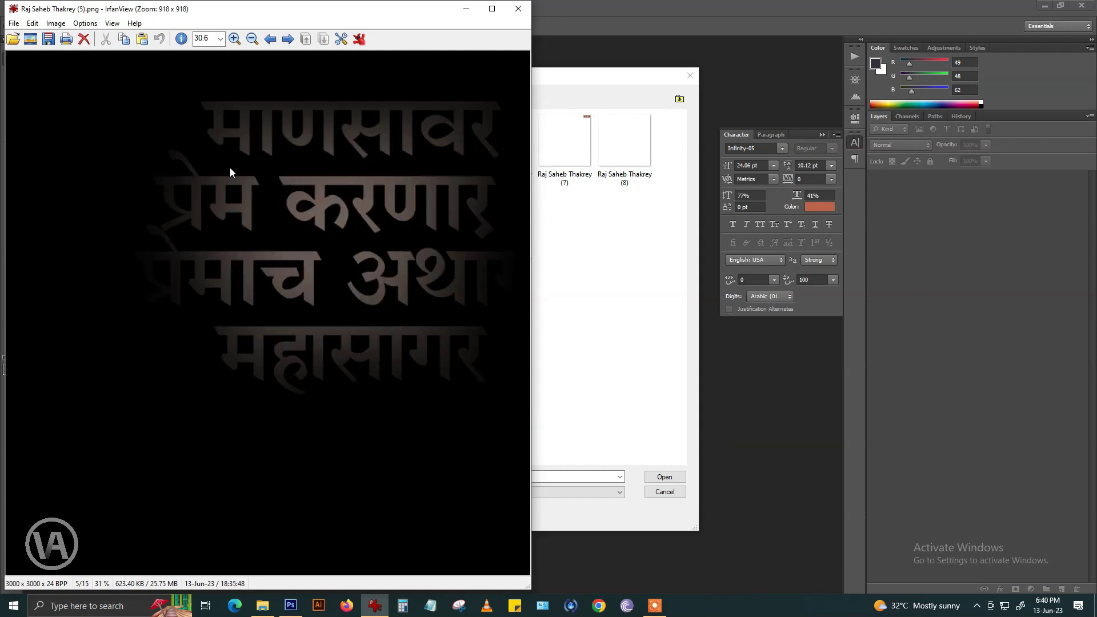
key("Right")
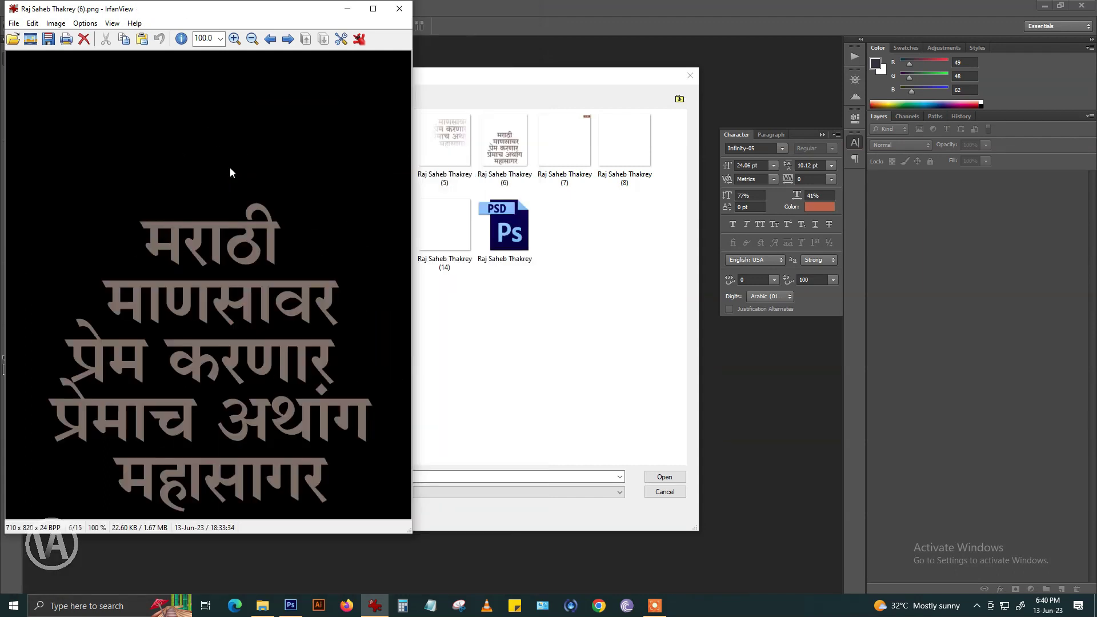
key("Right")
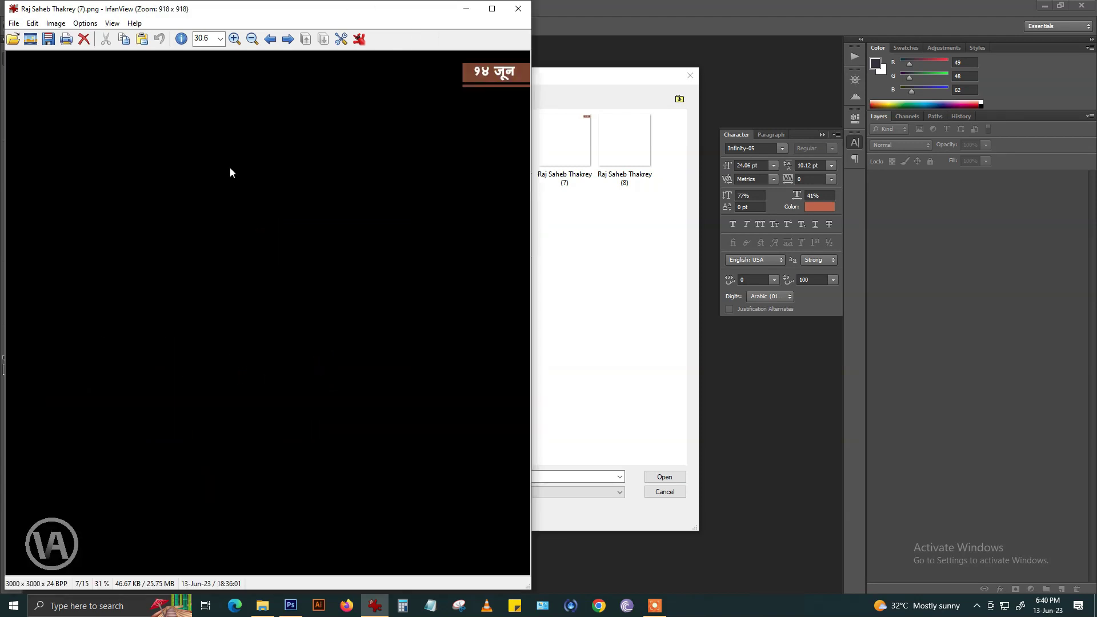
key("Right")
key("Right")
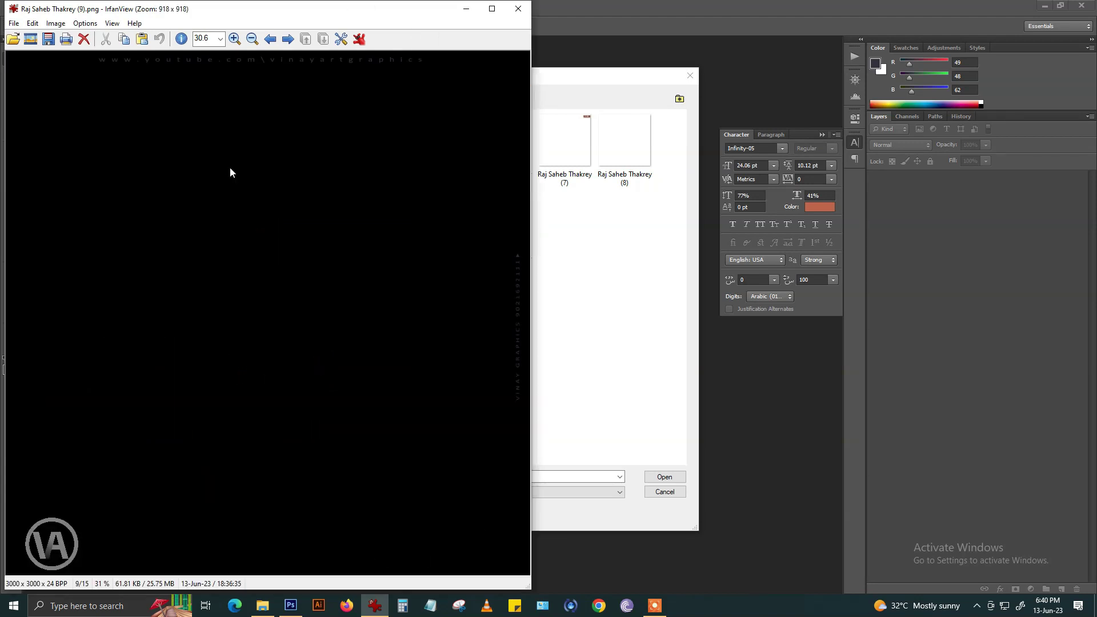
key("Right")
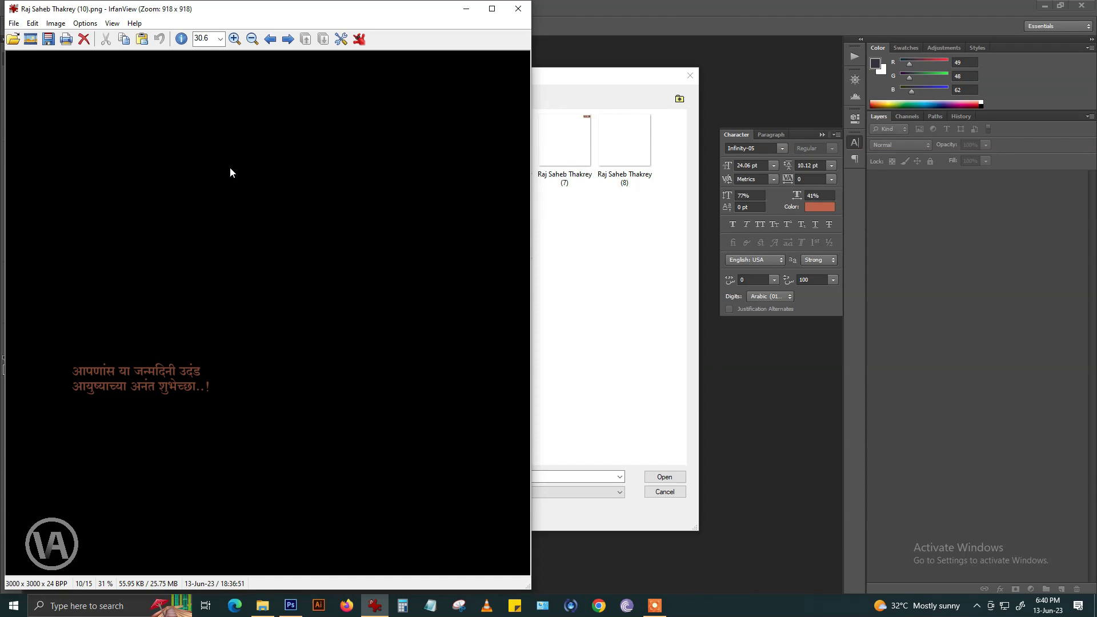
key("Right")
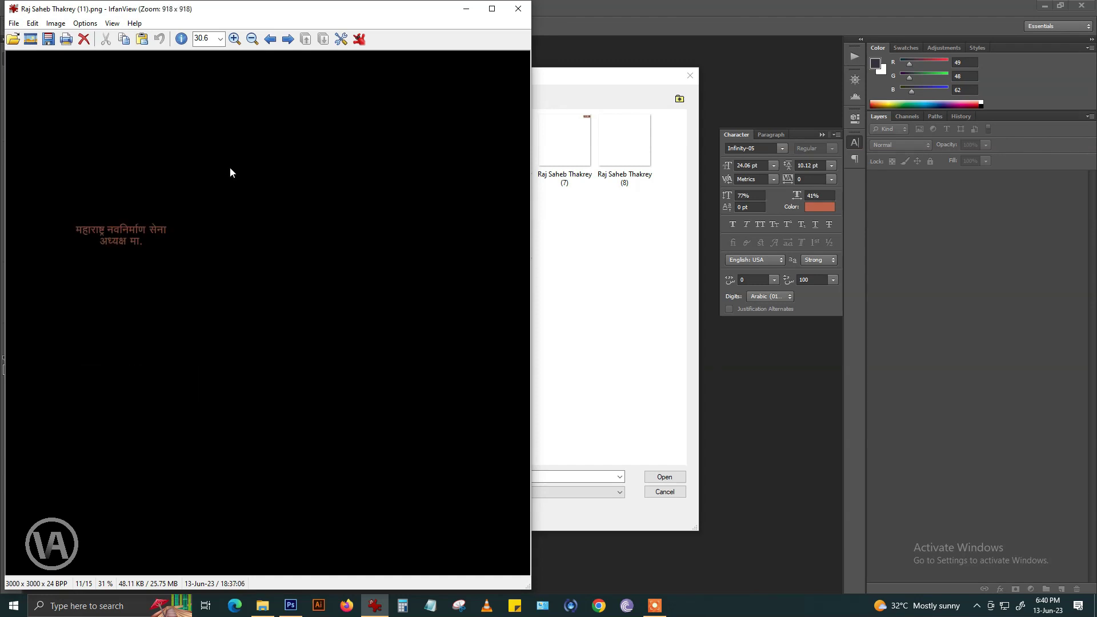
key("Right")
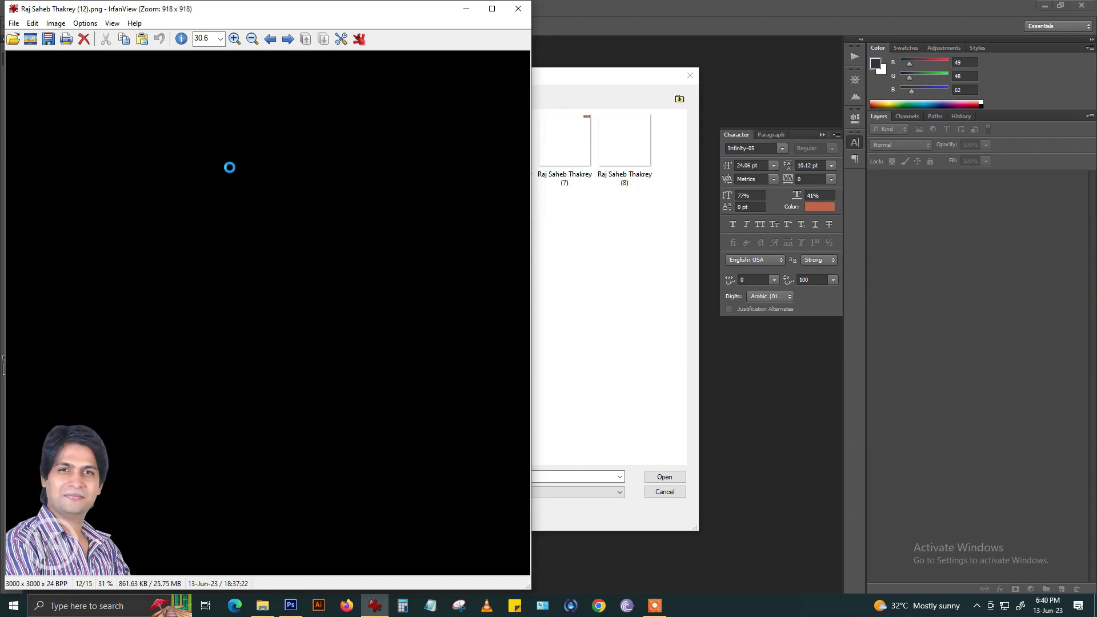
key("Right")
key("Right")
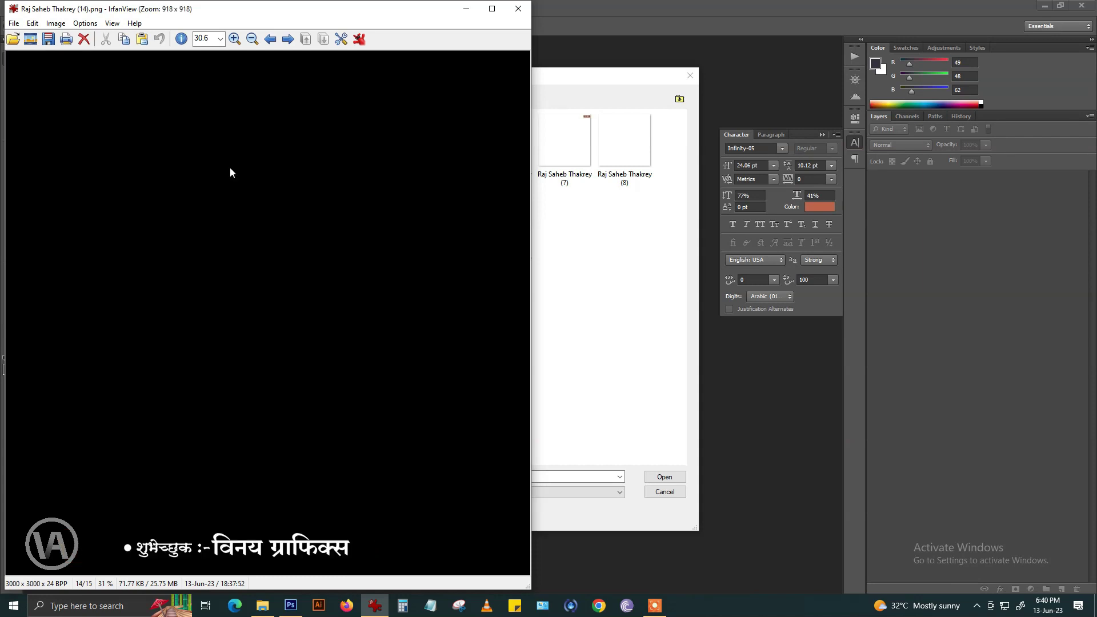
key("Right")
key("Right")
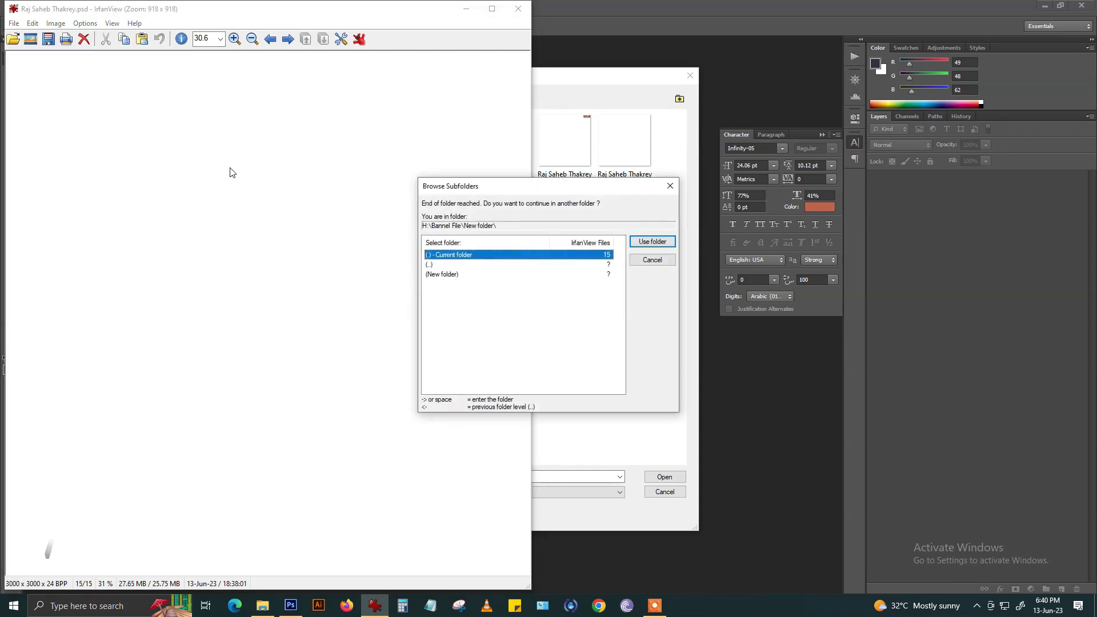
key("Escape")
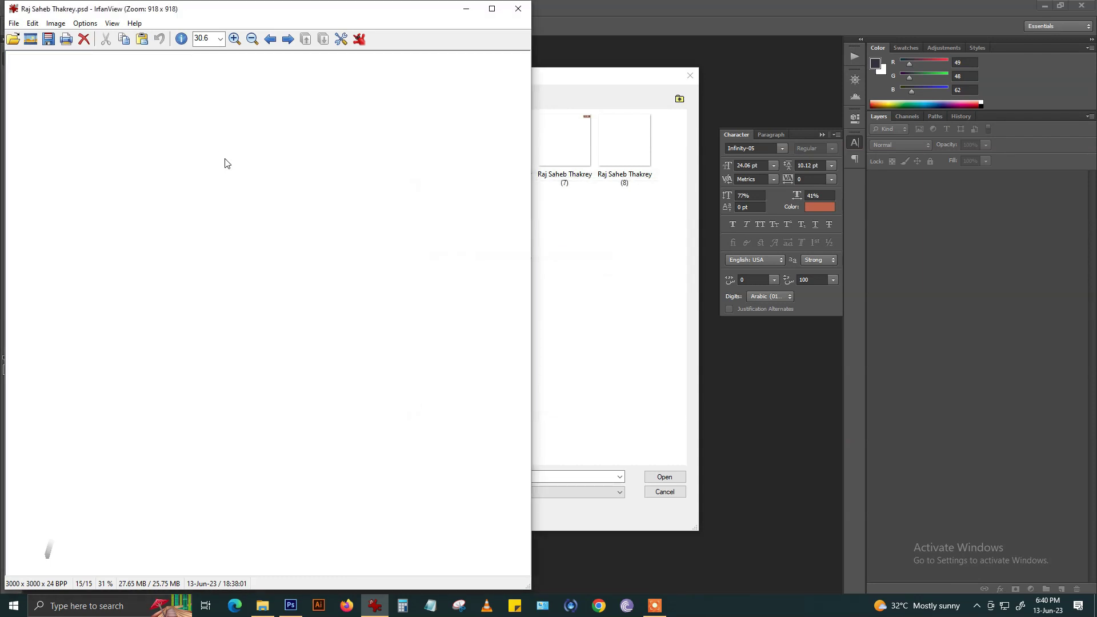
key("Escape")
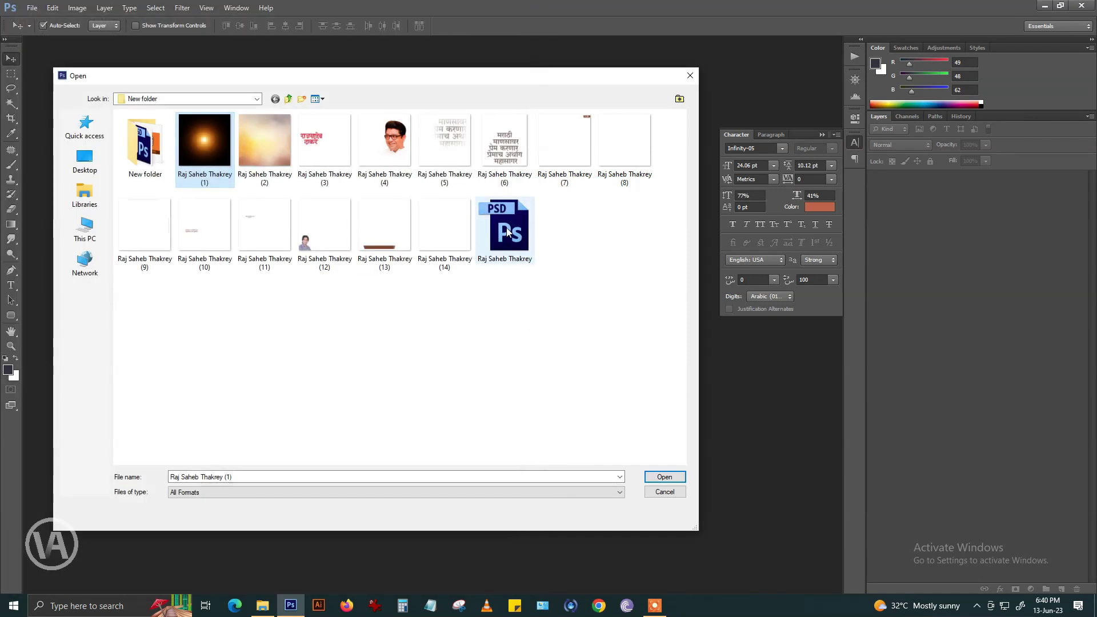
- Open the blank poster PSD, check its image size, and fit the canvas on screen
left_click(504, 226)
double_click(505, 226)
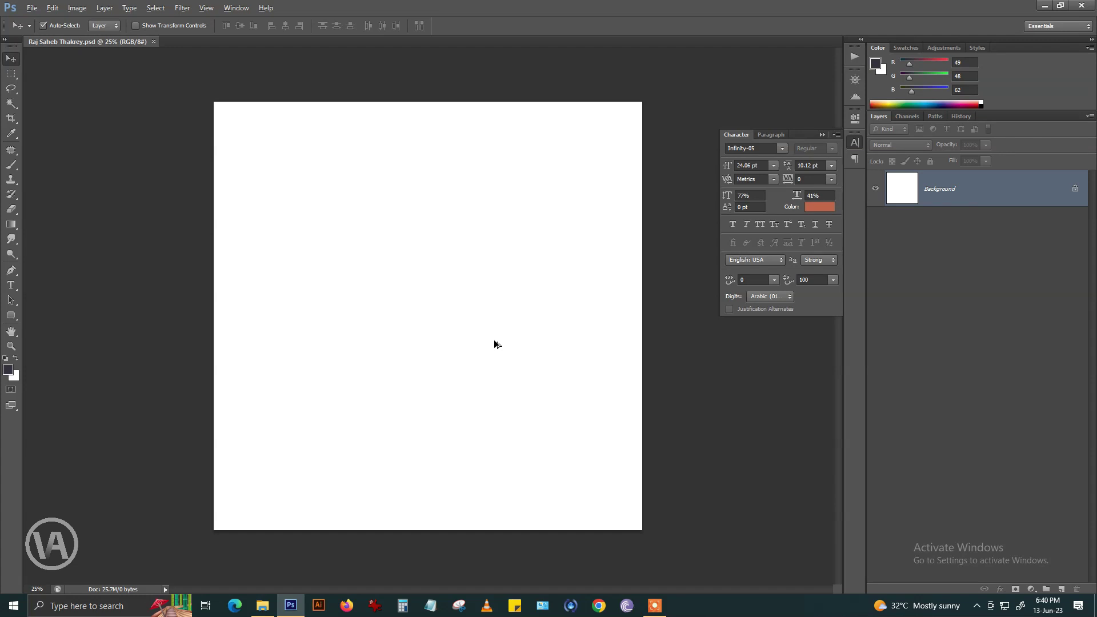
key("ctrl+alt+i")
key("Escape")
key("ctrl+0")
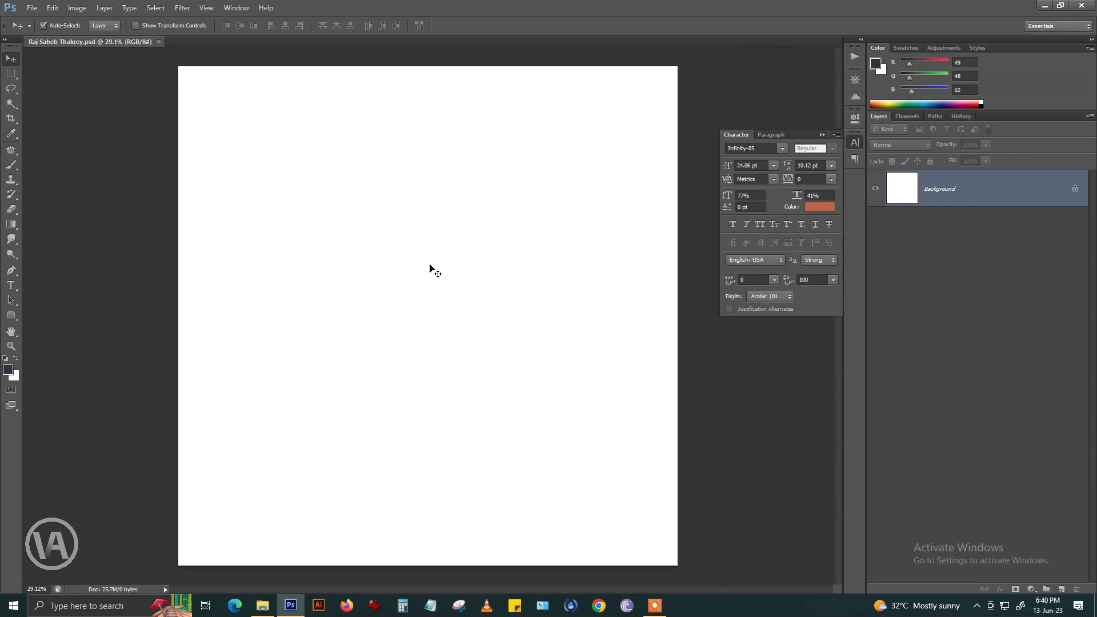
- Import the warm golden background PNG into the poster as Layer 1 and commit its transform
left_click(32, 8)
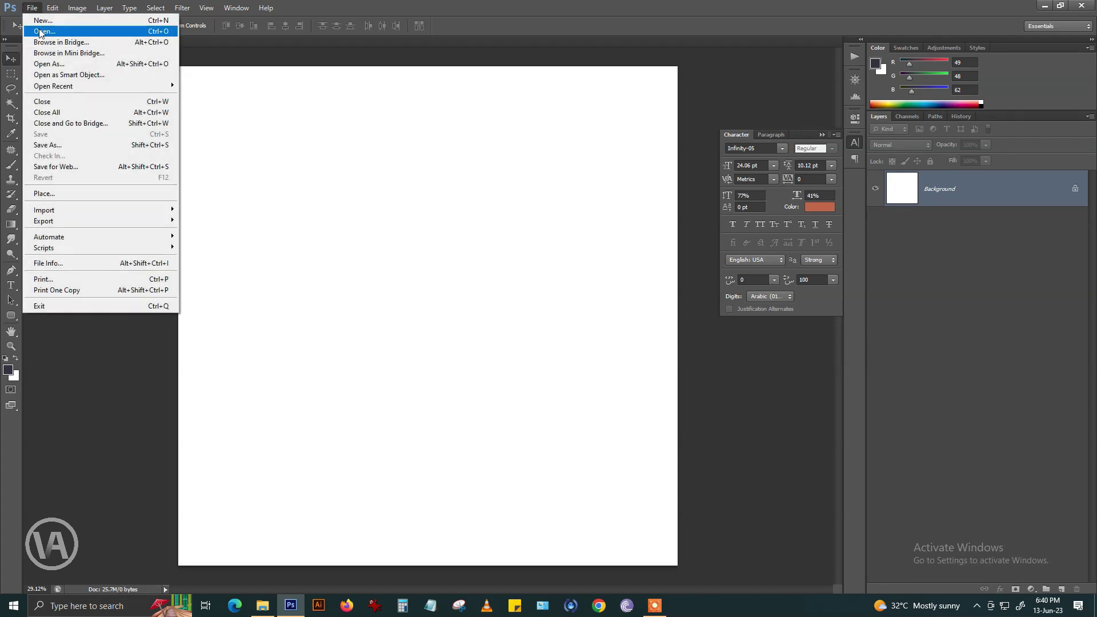
left_click(40, 29)
left_click(266, 149)
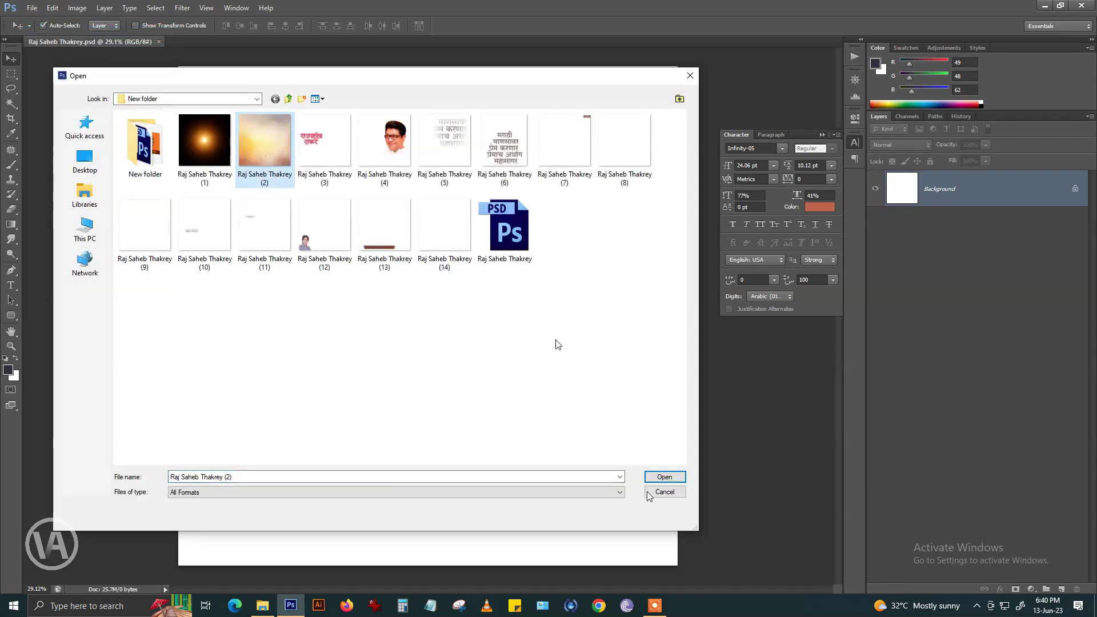
left_click(663, 477)
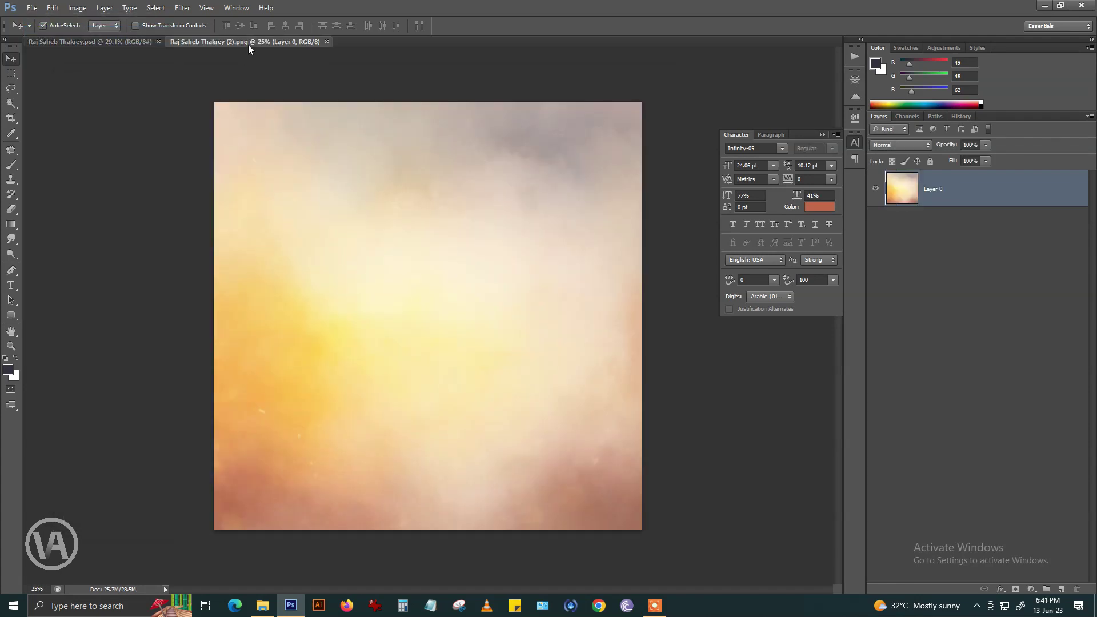
left_click_drag(245, 42, 215, 269)
left_click_drag(902, 189, 559, 186)
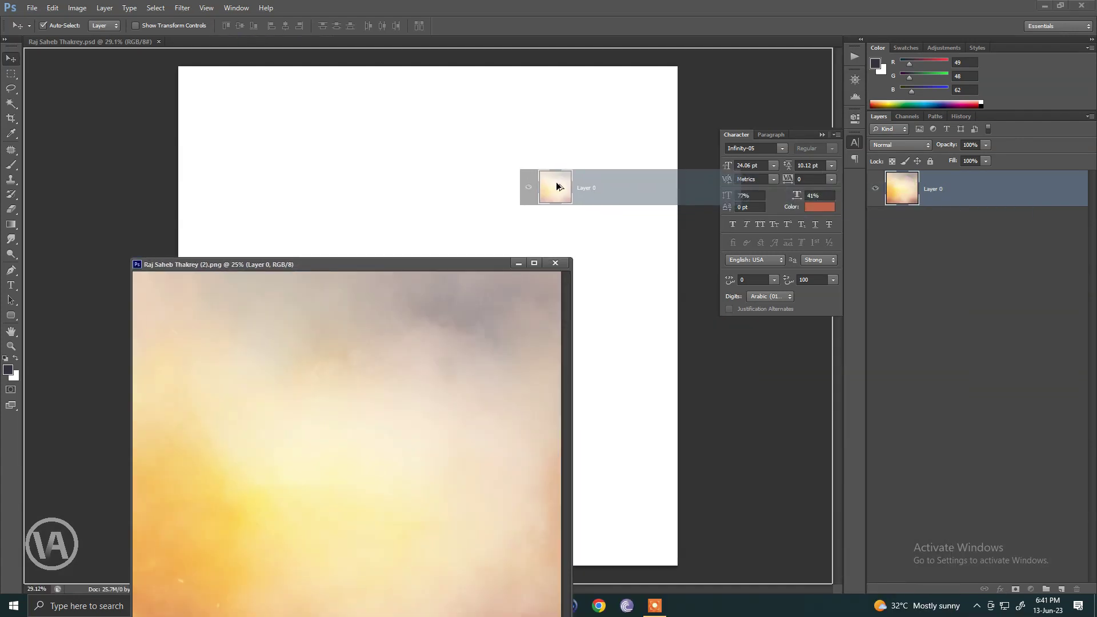
left_click(556, 263)
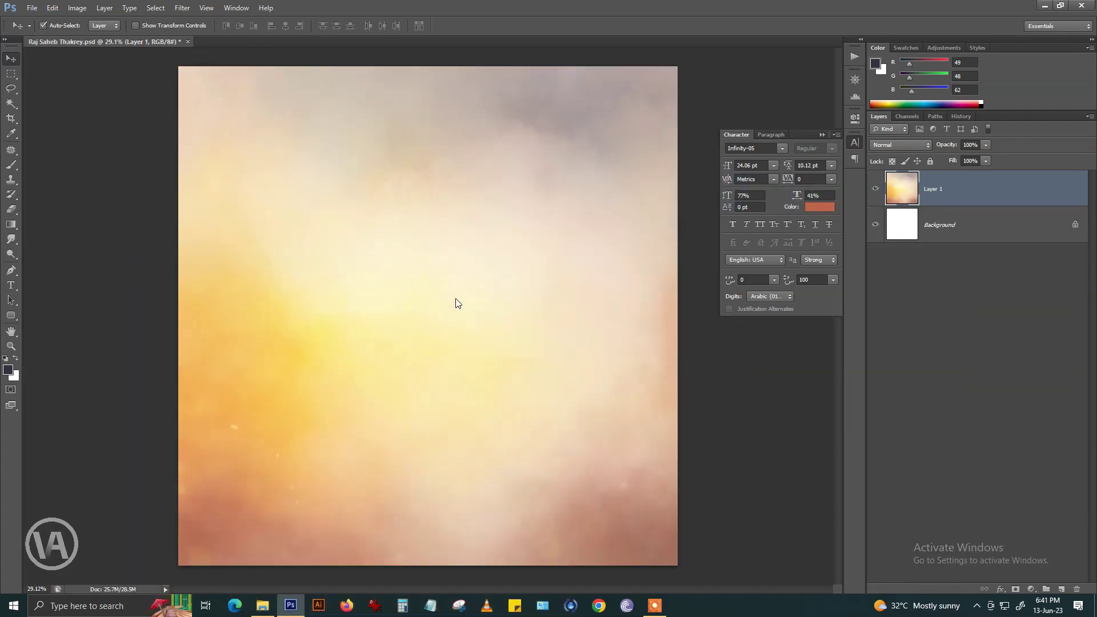
key("ctrl+t")
key("Return")
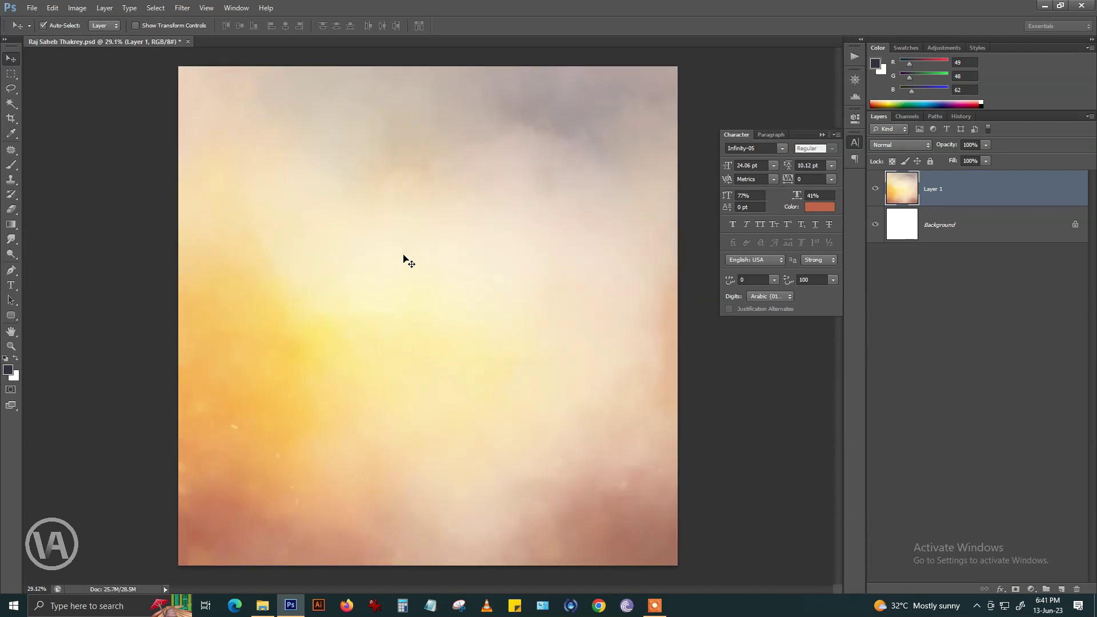
- Import the transparent portrait cutout into the poster as Layer 2
left_click(32, 8)
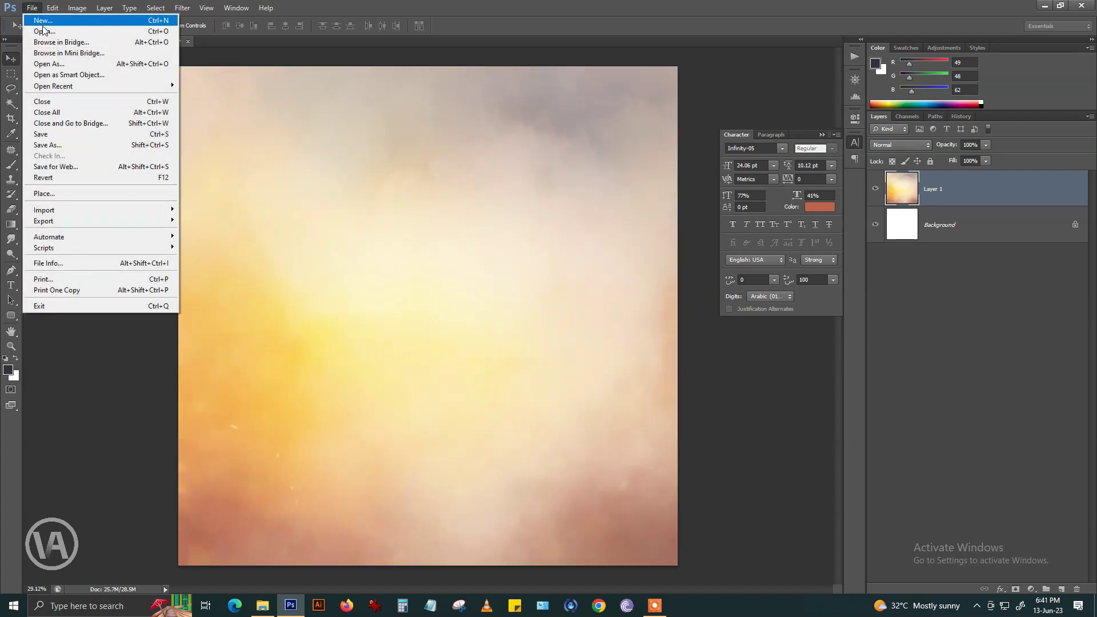
left_click(44, 31)
left_click(384, 143)
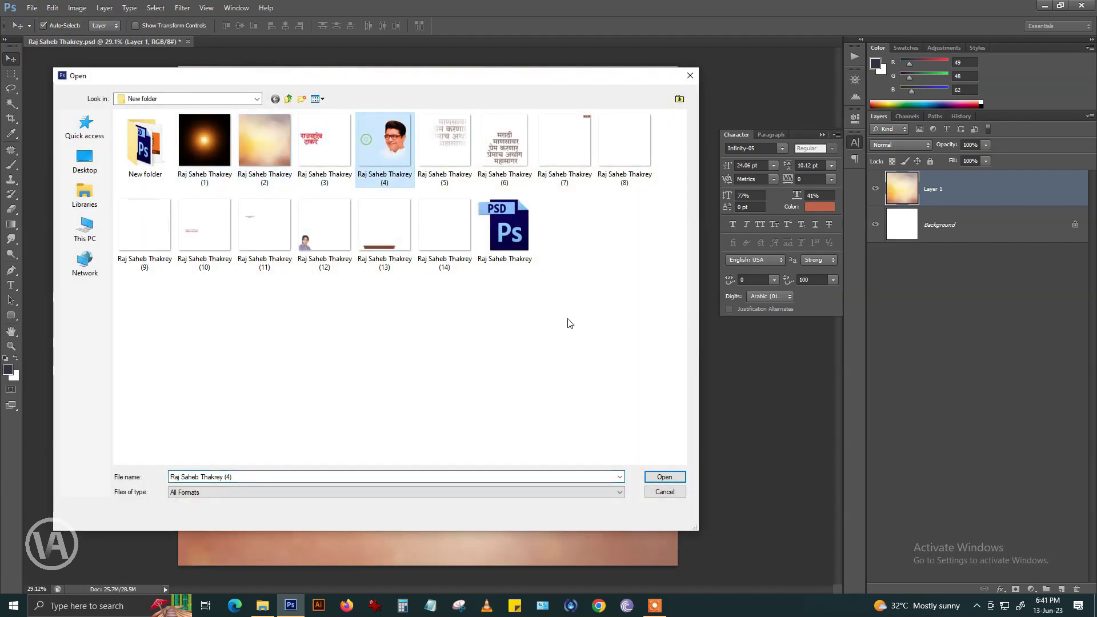
left_click(663, 477)
left_click_drag(269, 42, 453, 279)
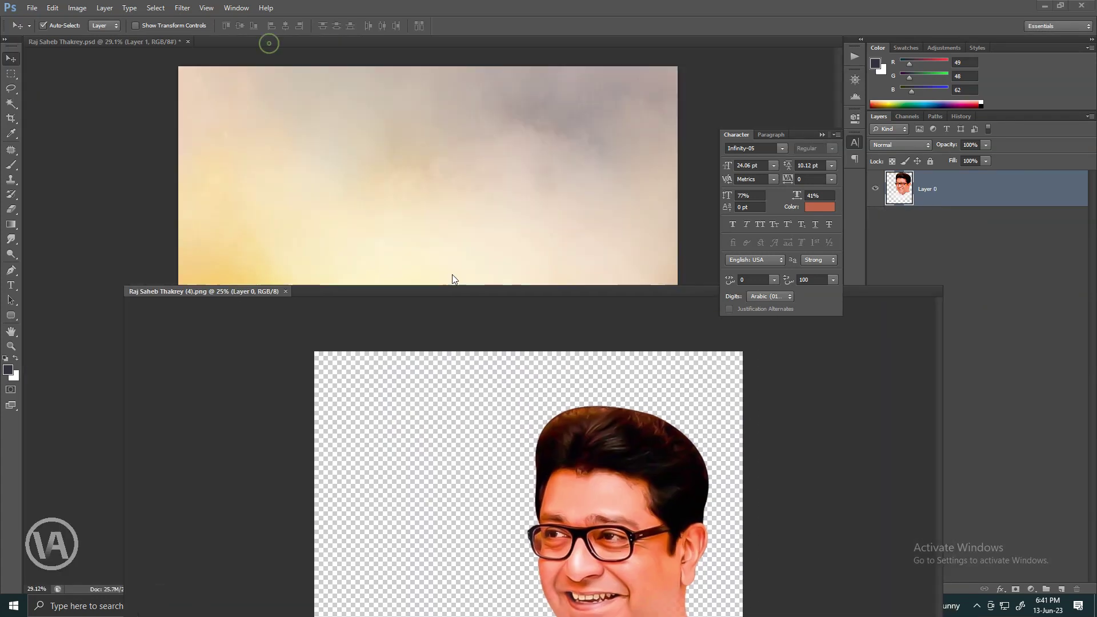
left_click_drag(899, 189, 591, 206)
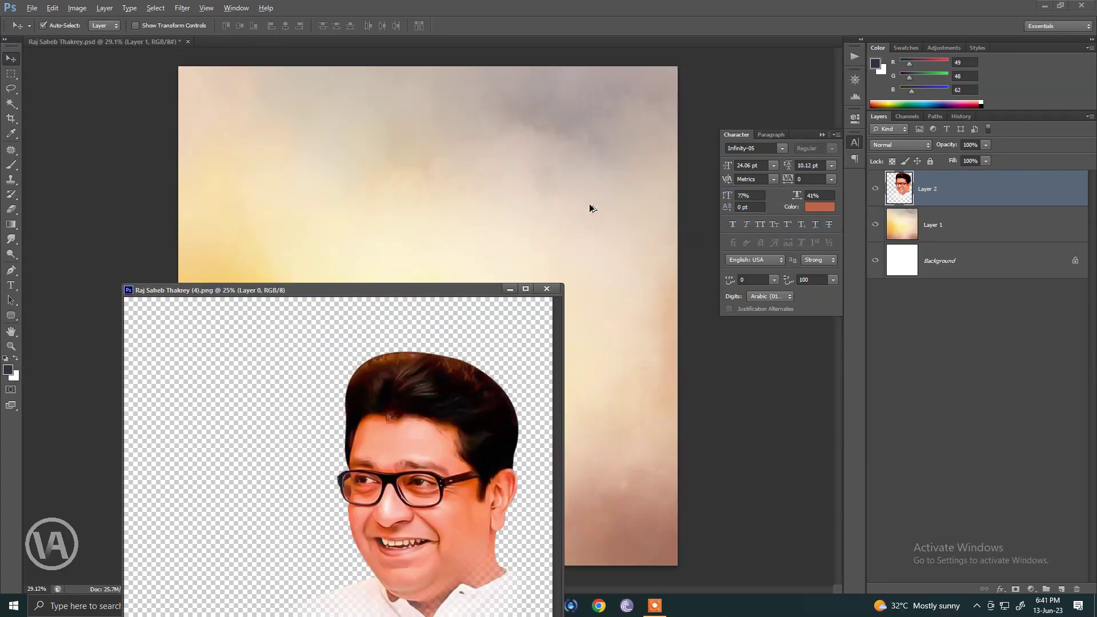
left_click(546, 289)
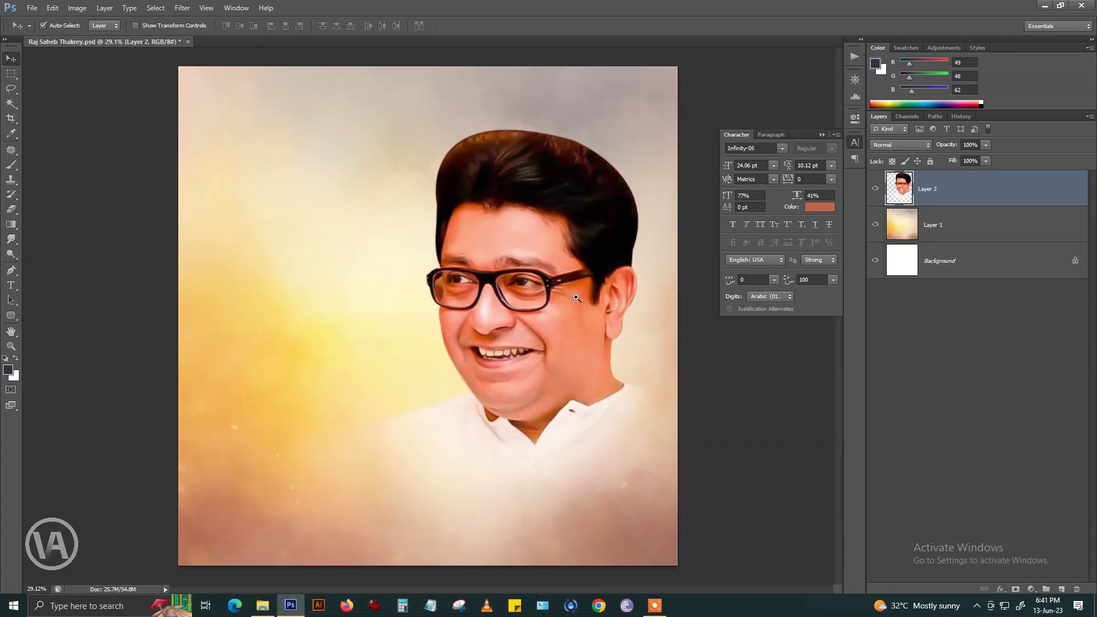
- Nudge the portrait a few pixels right with Free Transform and commit it
left_click_drag(577, 298, 566, 311)
key("ctrl+t")
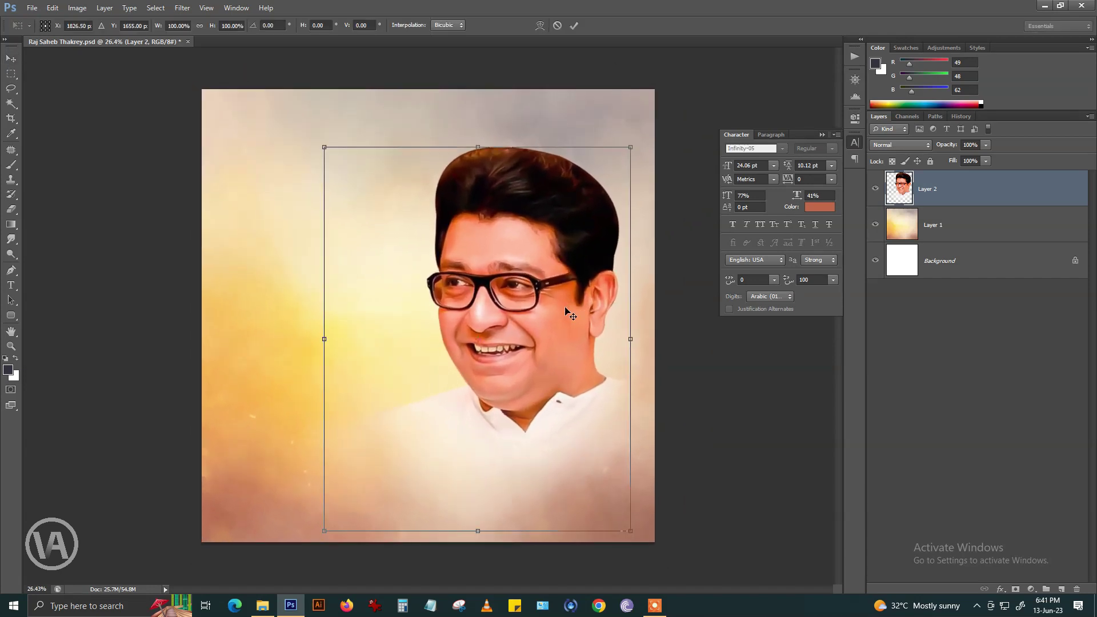
key("Right")
key("Right")
key("Right")
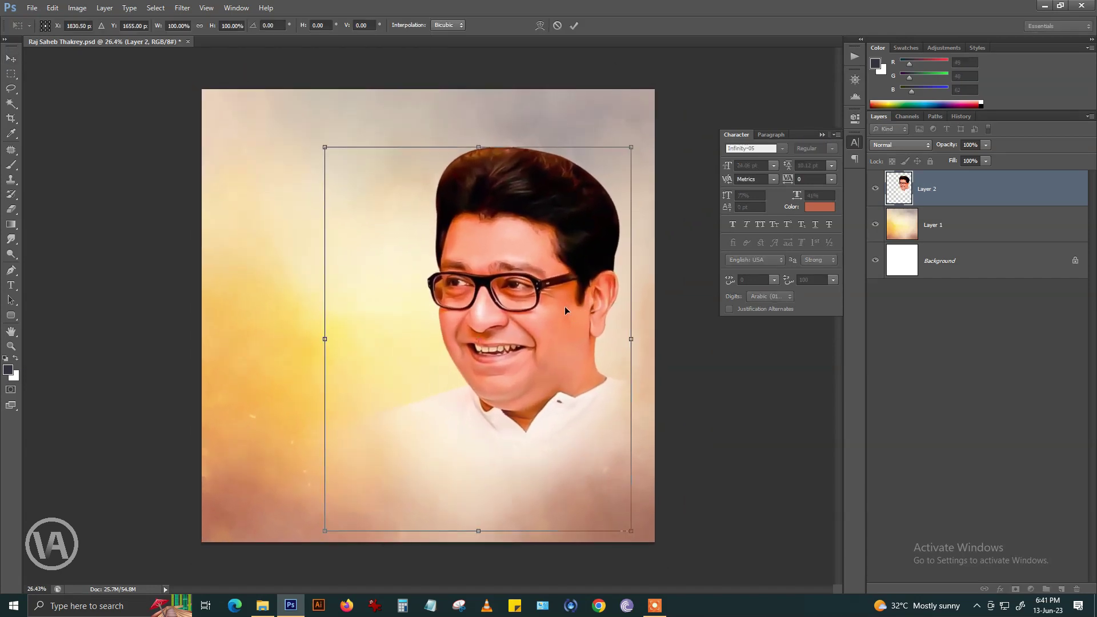
key("Return")
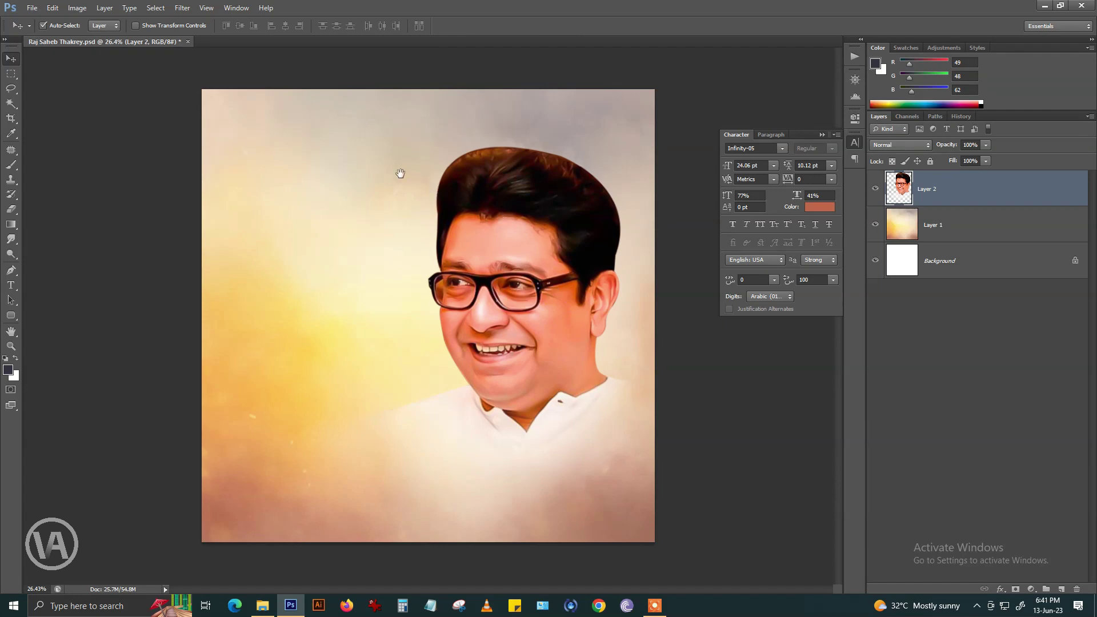
mouse_move(436, 204)
left_mouse_down()
mouse_move(467, 205)
mouse_move(449, 207)
left_mouse_up()
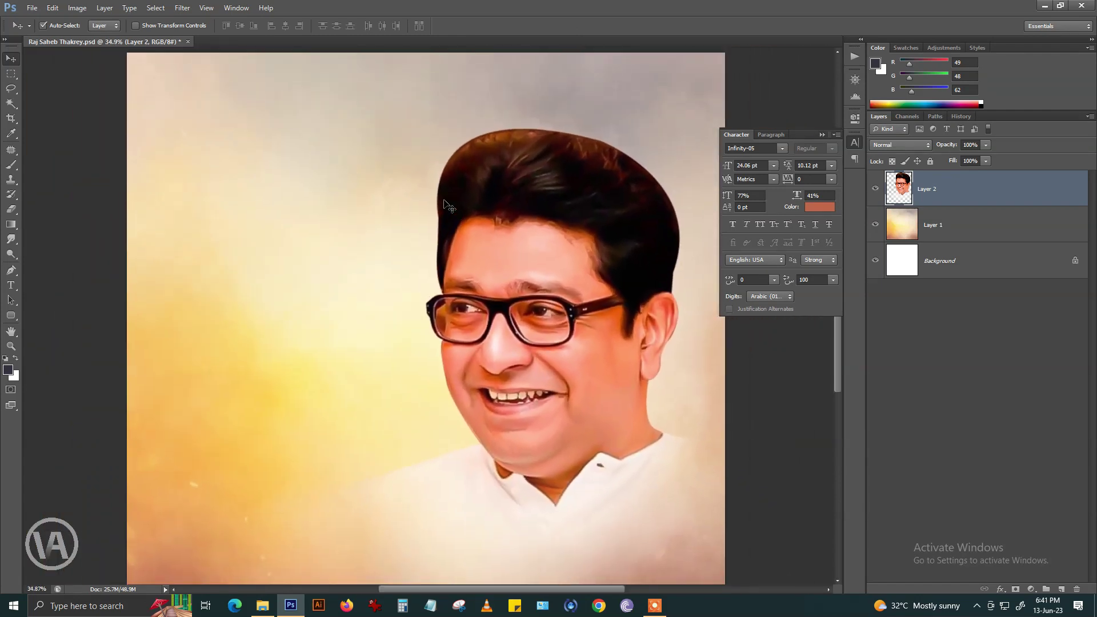
- Import the pink 'राजसाहेब ठाकरे' lettering PNG as Layer 3, left of the portrait
left_click(32, 8)
left_click(43, 28)
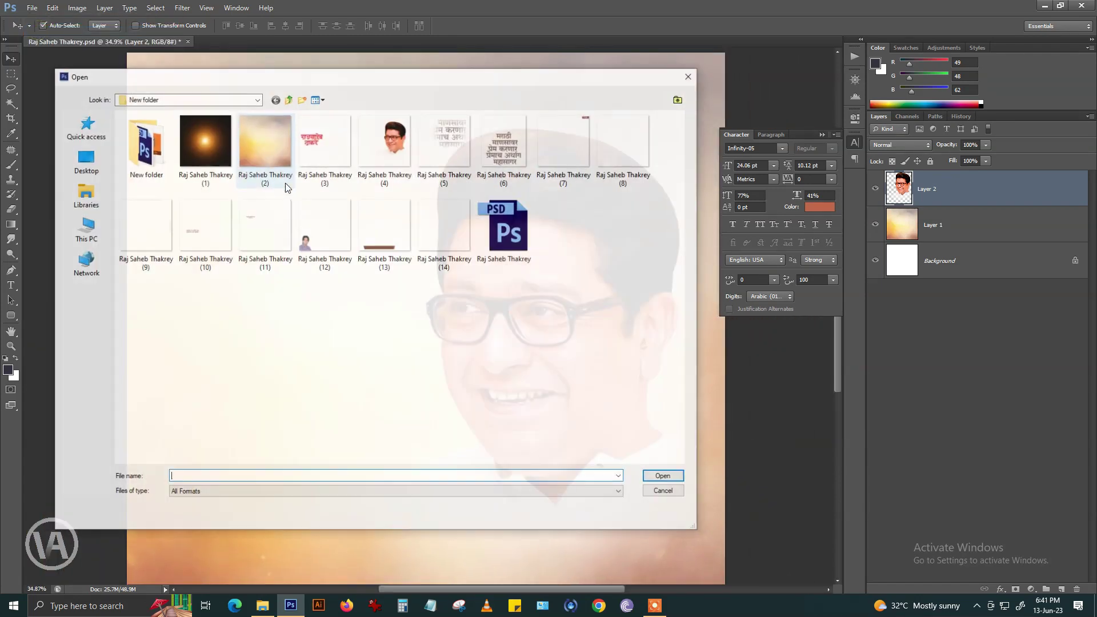
left_click(323, 143)
left_click(664, 476)
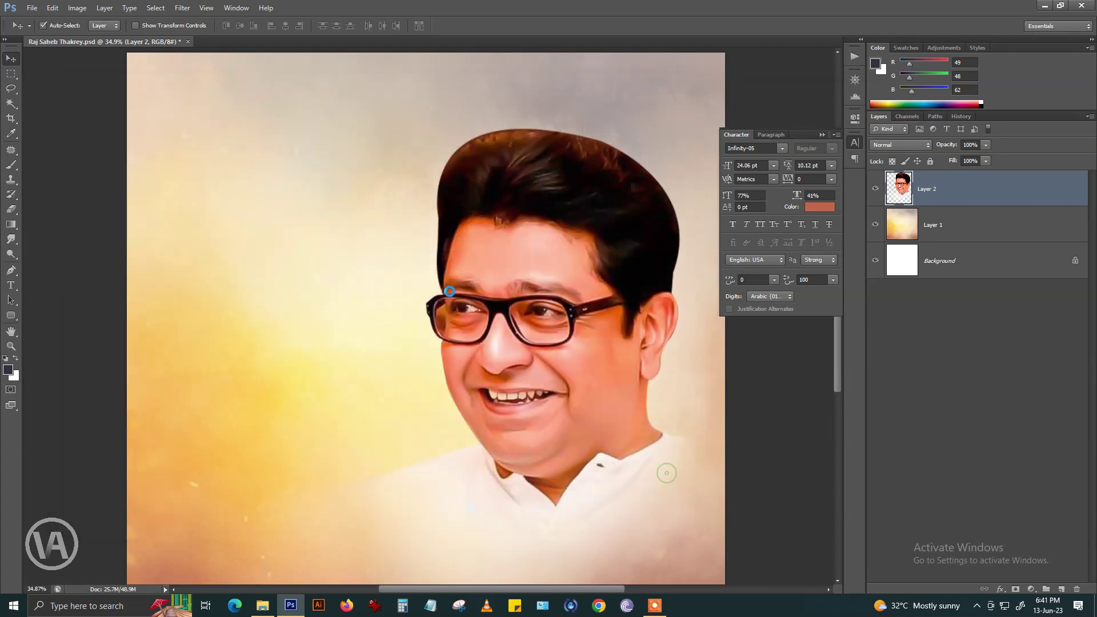
left_click_drag(289, 42, 228, 336)
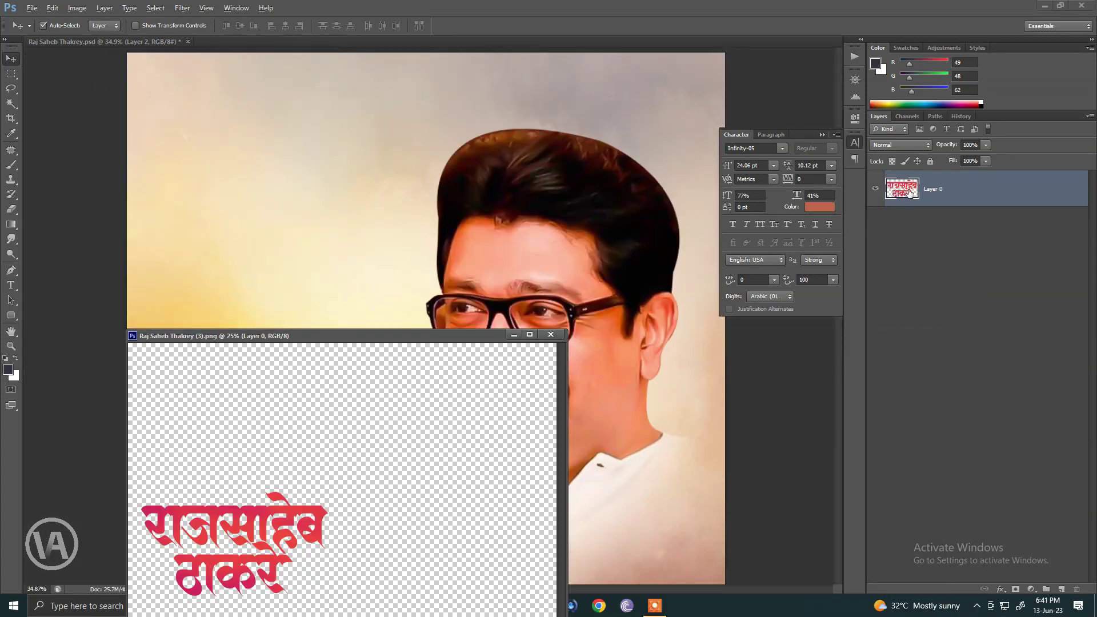
left_click_drag(903, 189, 363, 249)
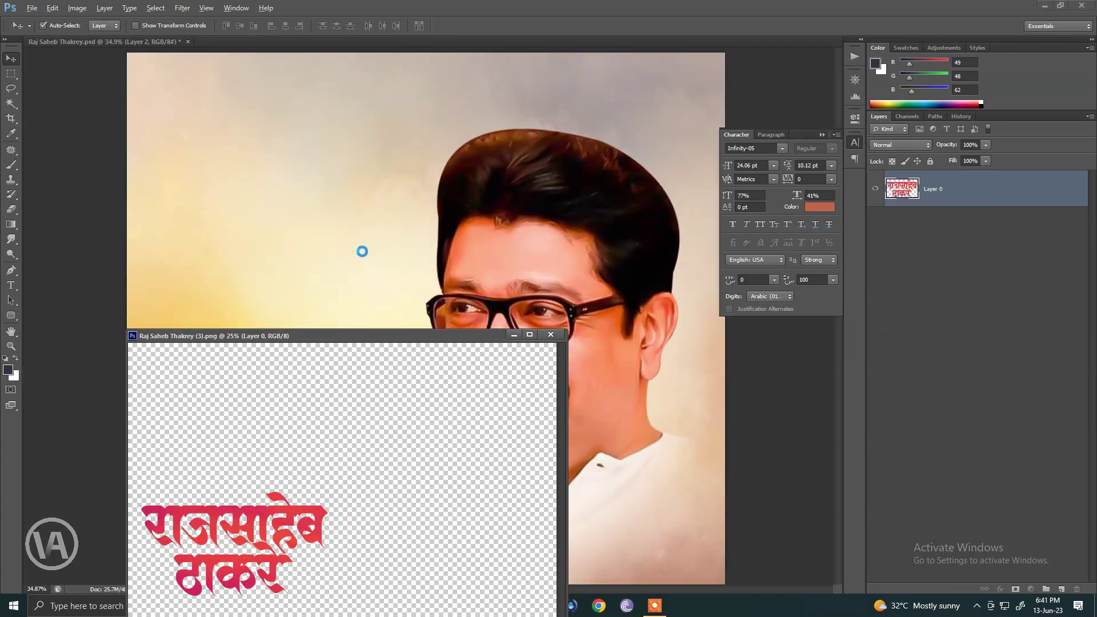
left_click(551, 334)
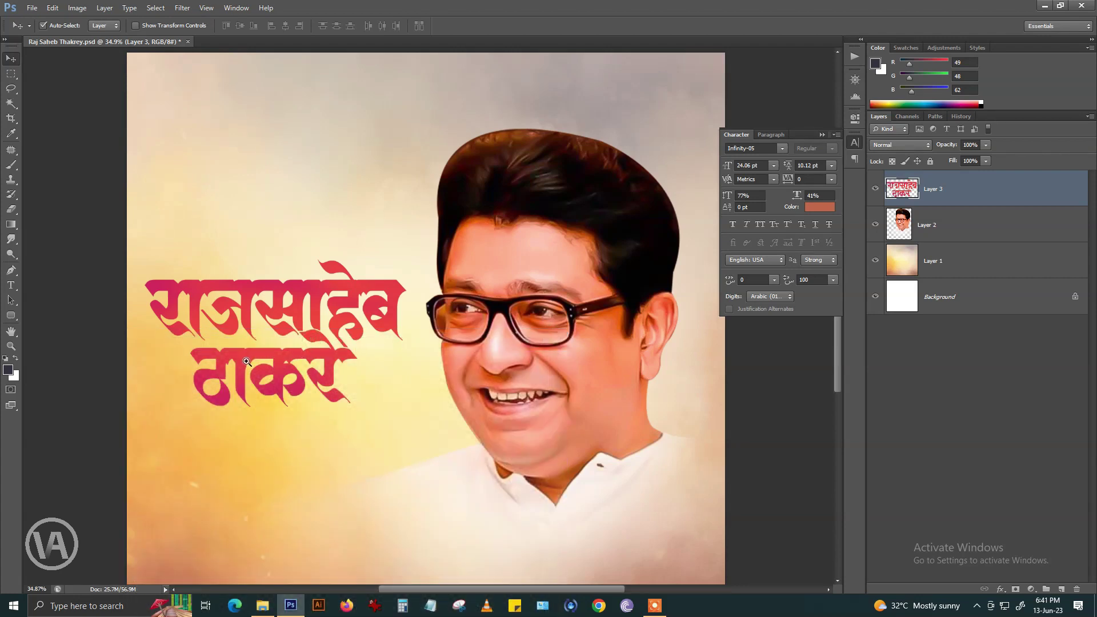
scroll(320, 341, "up", 3)
scroll(292, 339, "down", 1)
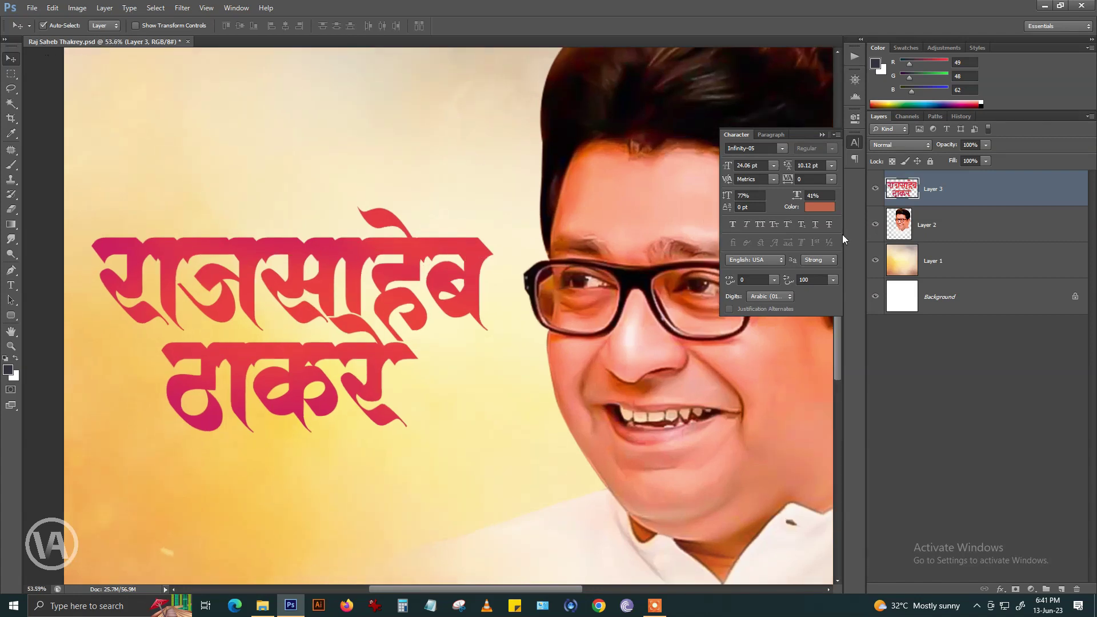
- Duplicate the lettering layer beneath it and expand its selection by 5 px twice
left_click_drag(916, 200, 926, 228)
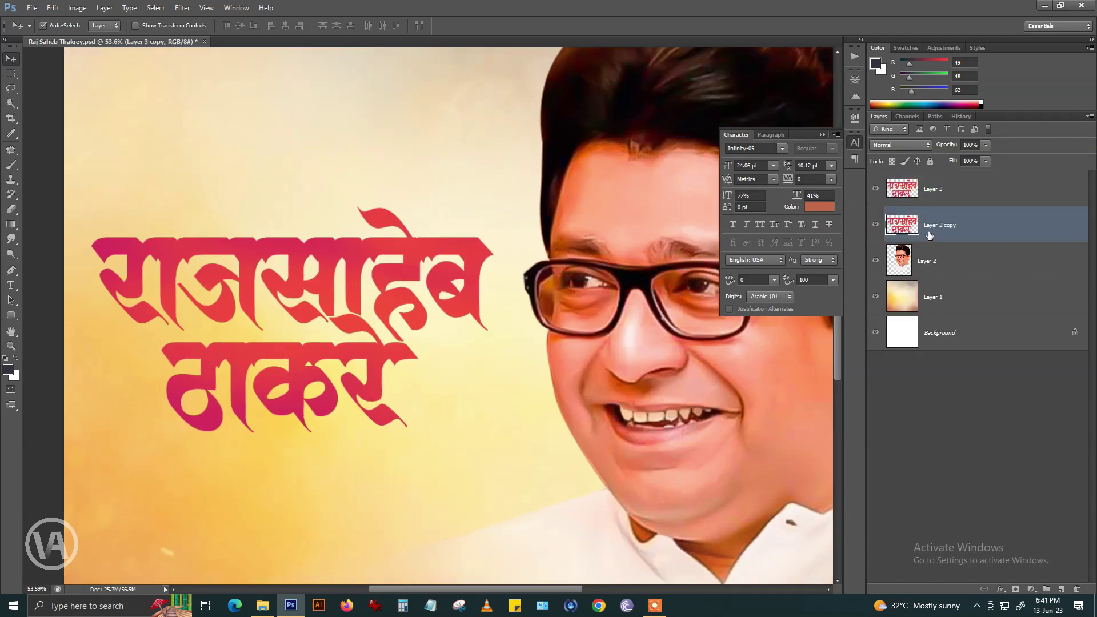
left_click(901, 228, "ctrl")
key("alt+s")
key("m")
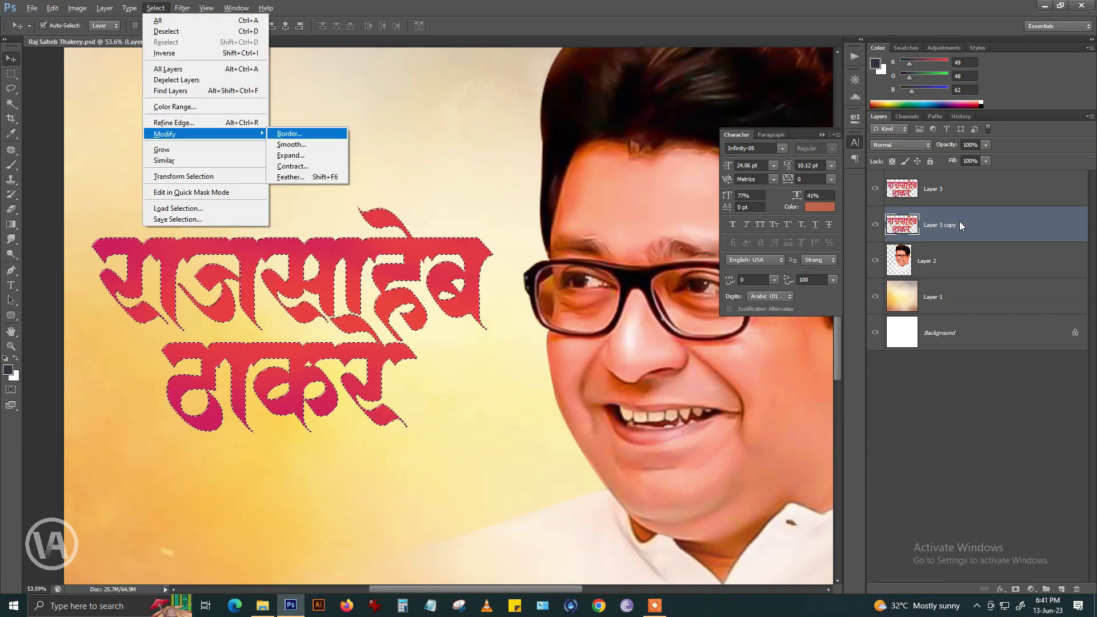
key("e")
key("Return")
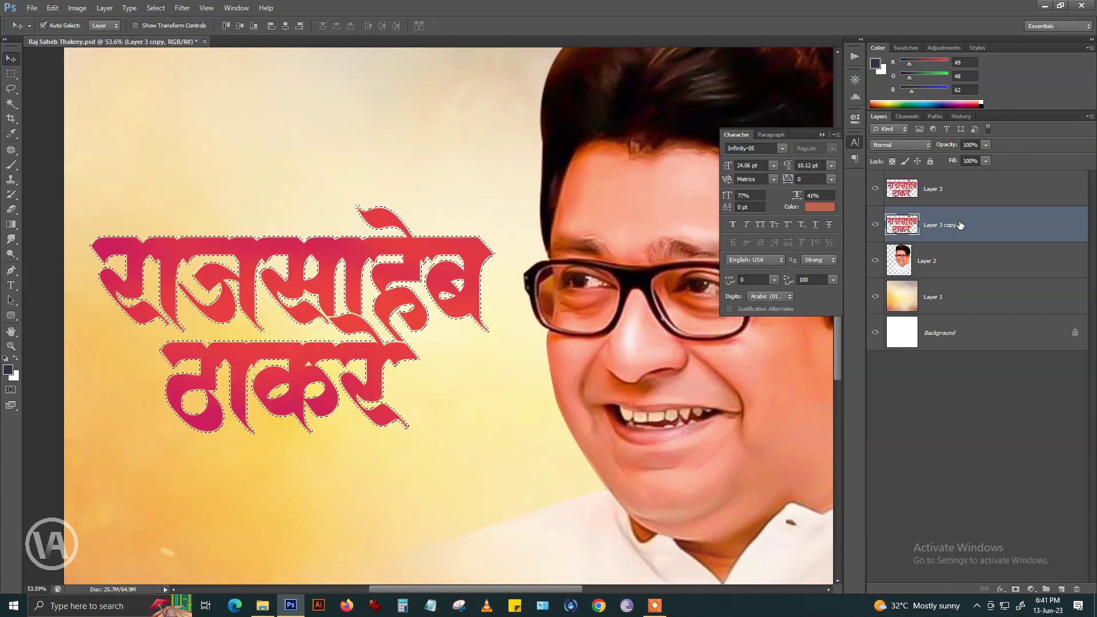
key("alt+s")
key("m")
key("e")
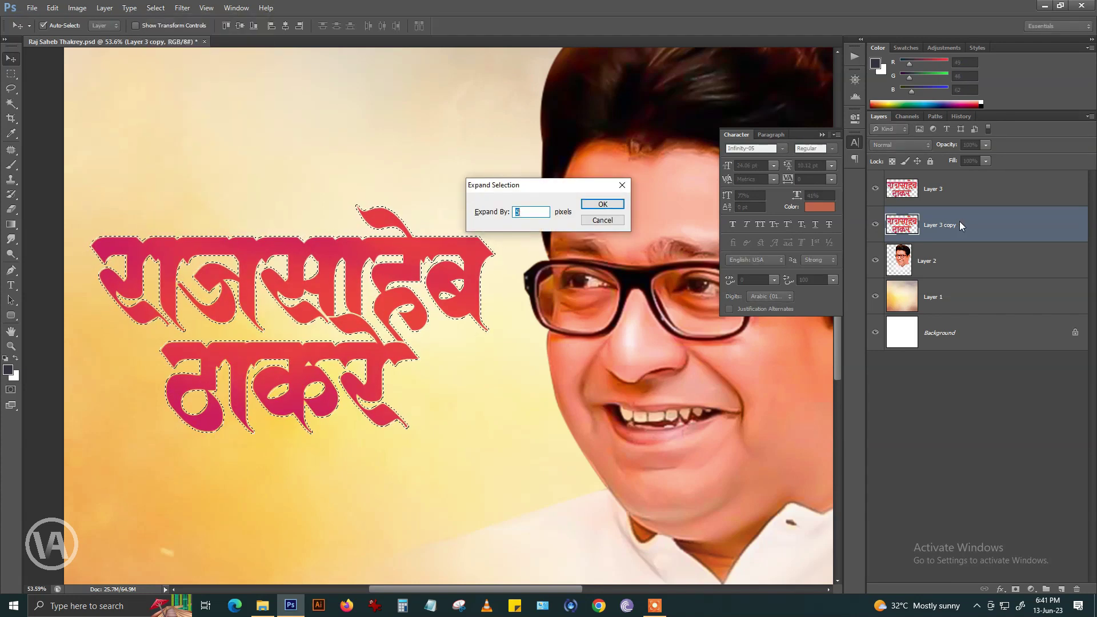
key("Return")
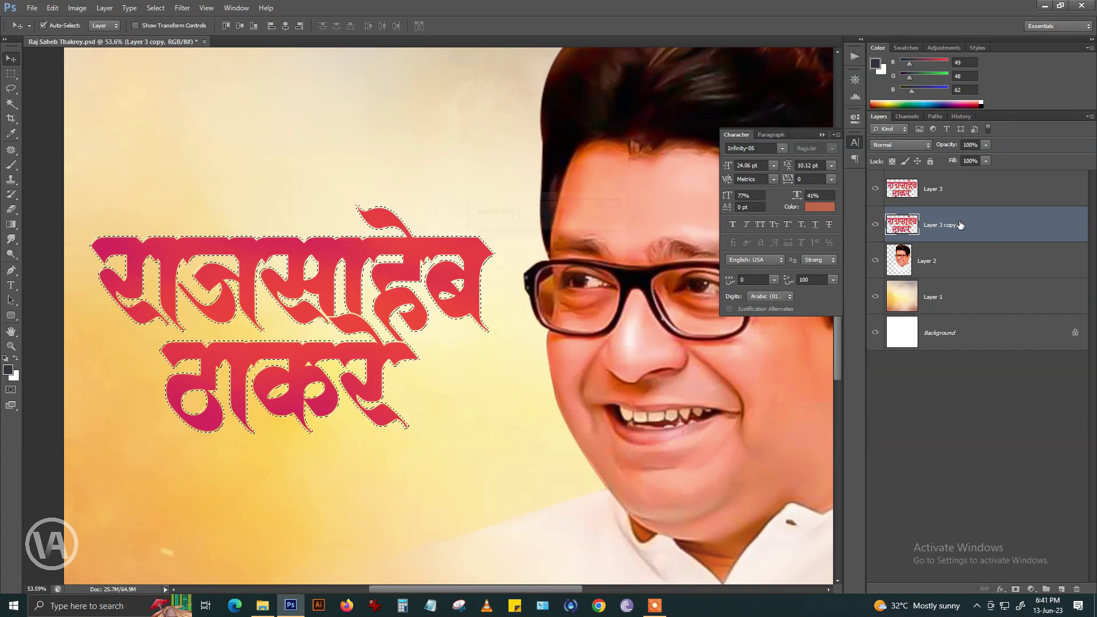
- Fill the expanded selection with yellow sampled from the background, then deselect
scroll(251, 314, "up", 2)
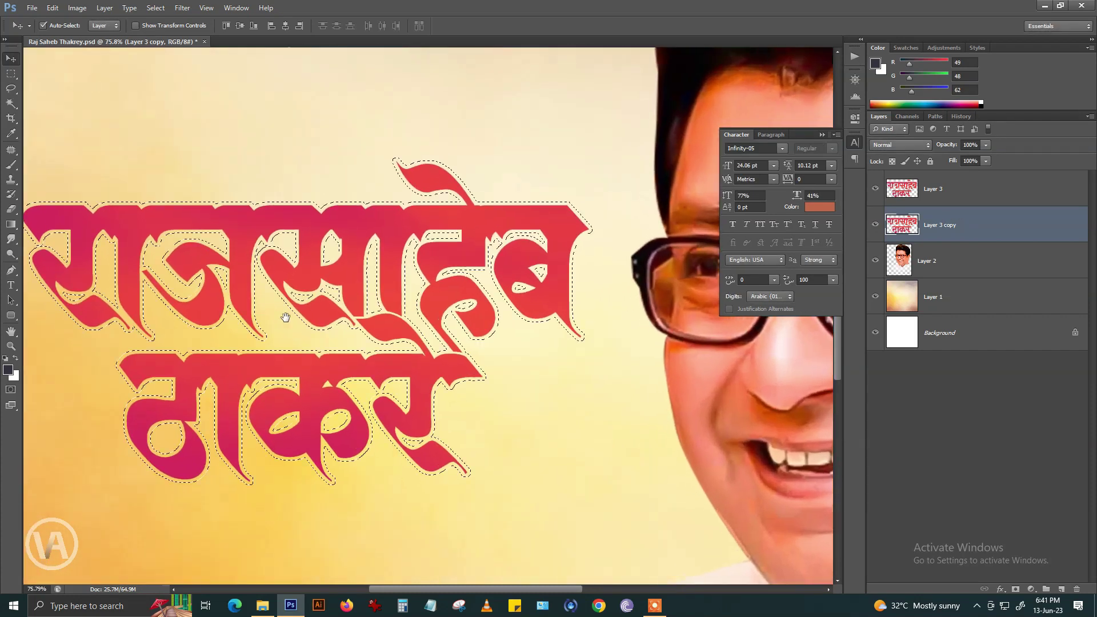
key("b")
scroll(189, 440, "up", 2)
left_click(213, 392, "alt")
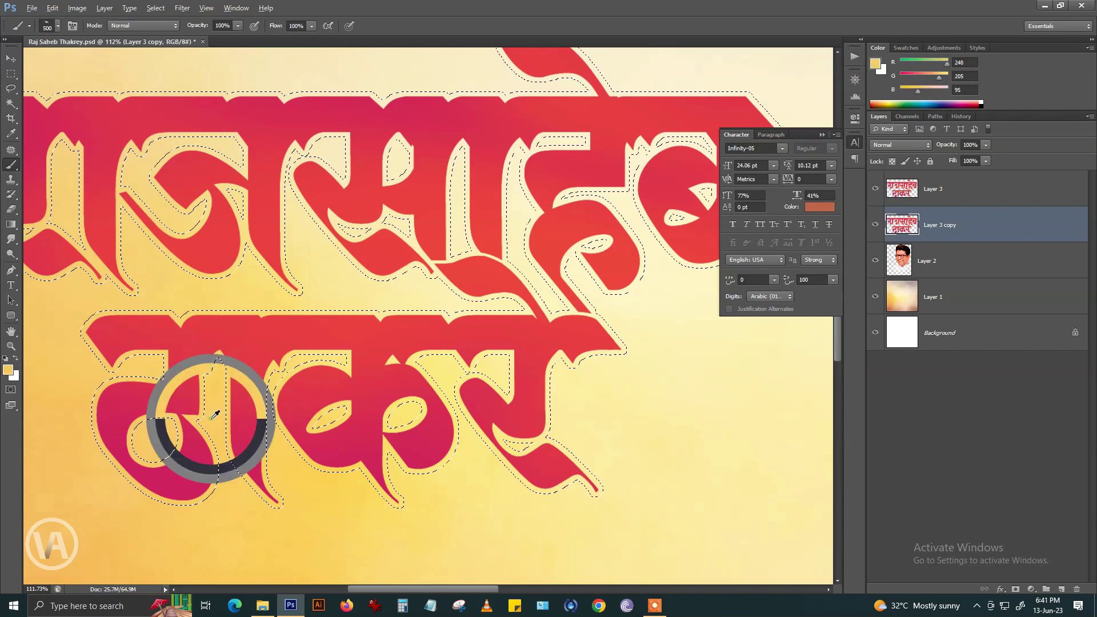
key("bracketleft")
key("bracketleft")
key("bracketleft")
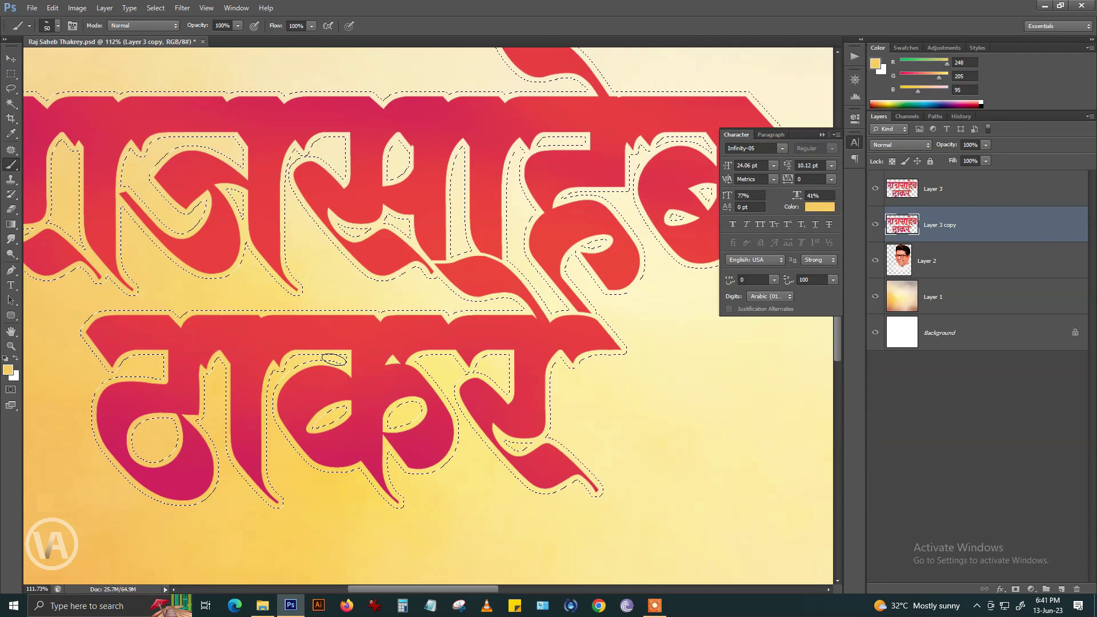
scroll(338, 355, "down", 1)
key("alt+BackSpace")
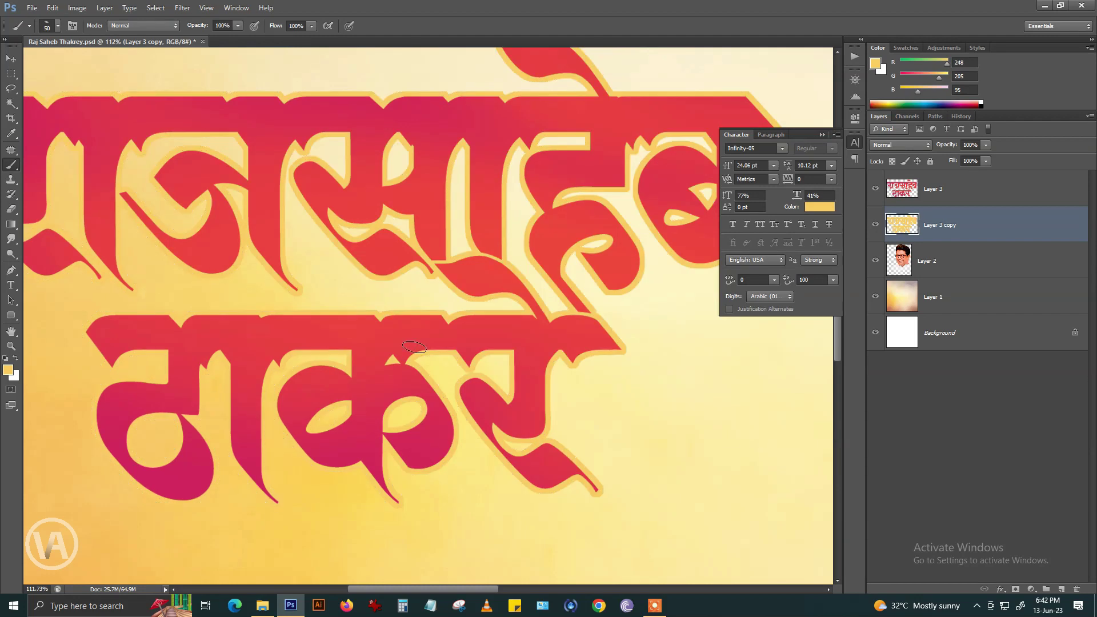
scroll(415, 347, "down", 2)
key("ctrl+d")
scroll(415, 335, "up", 1)
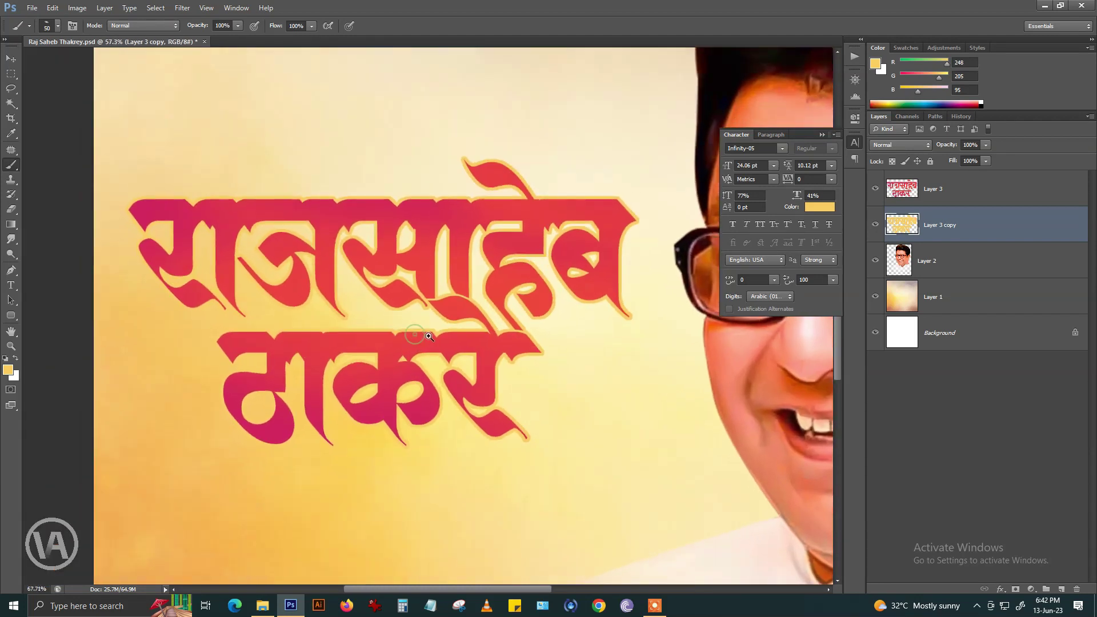
- Add a drop shadow to Layer 3 copy with 6 px distance, 6 px size and lower opacity
double_click(977, 226)
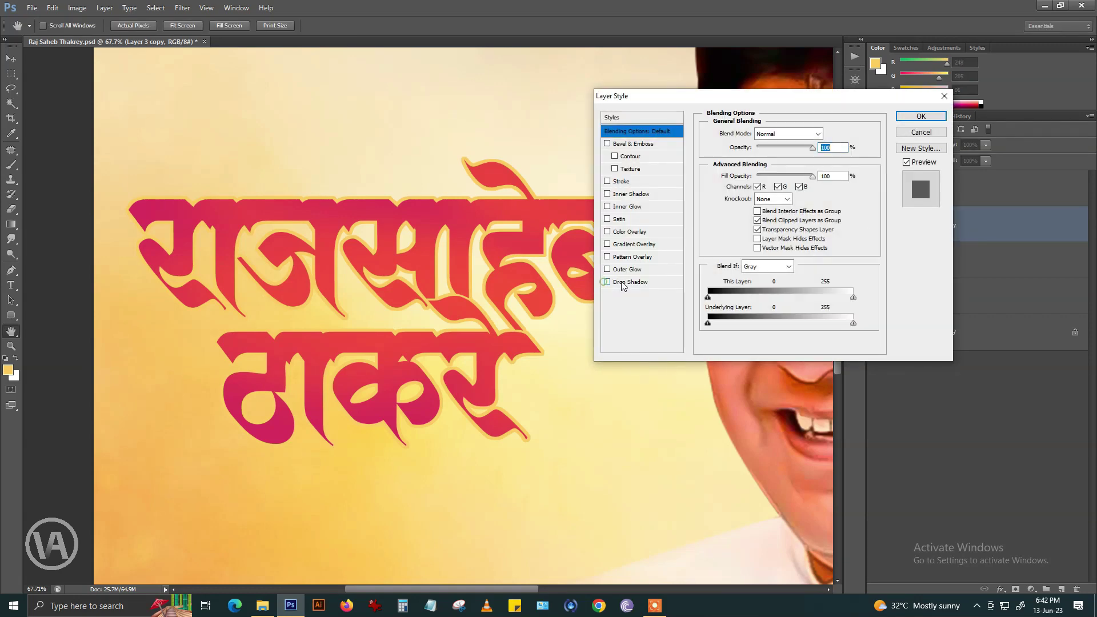
left_click(607, 282)
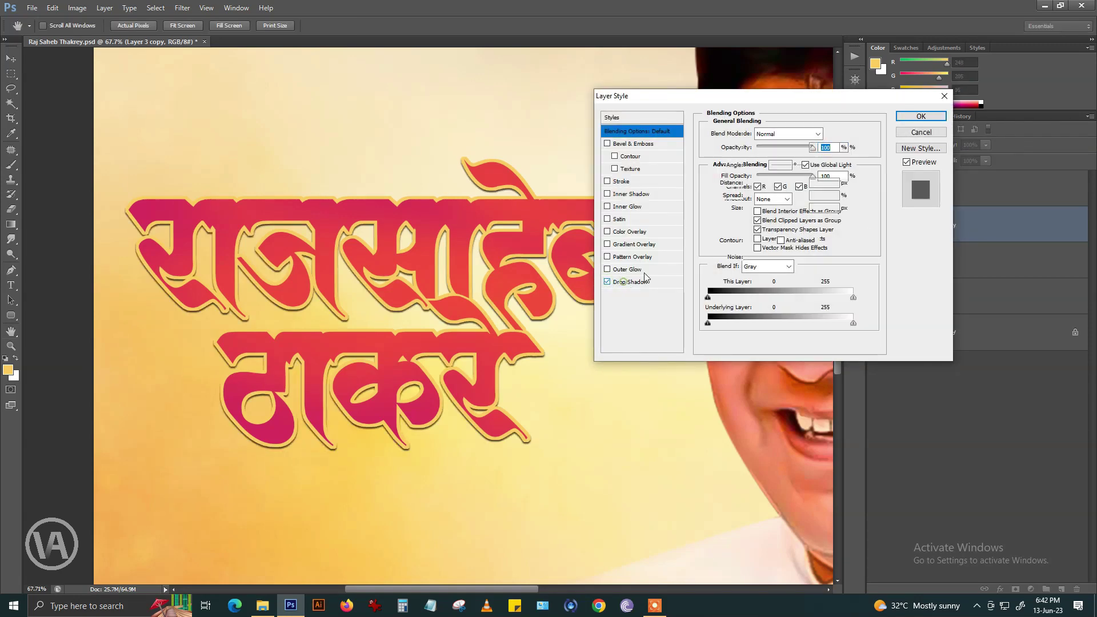
left_click_drag(750, 209, 753, 208)
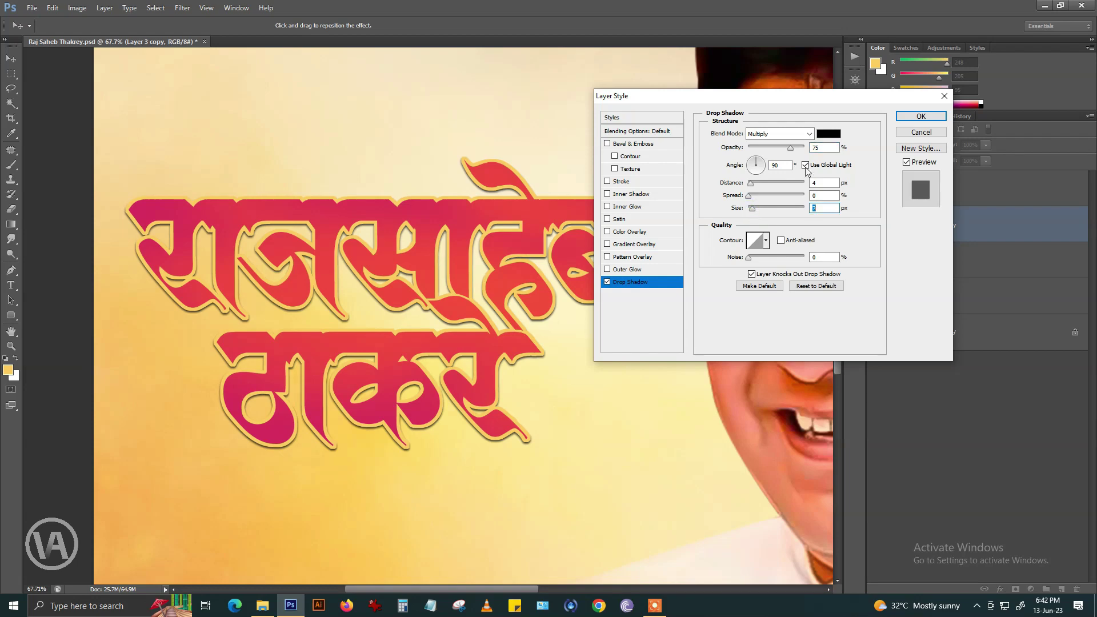
left_click_drag(790, 148, 773, 150)
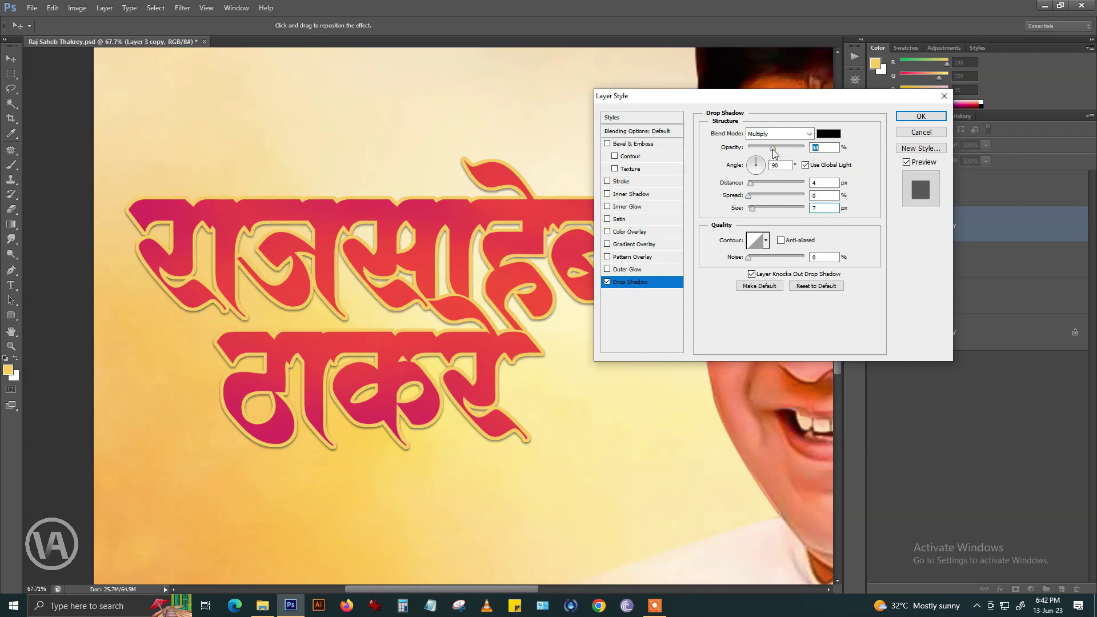
left_click_drag(752, 187, 750, 197)
left_click(753, 196)
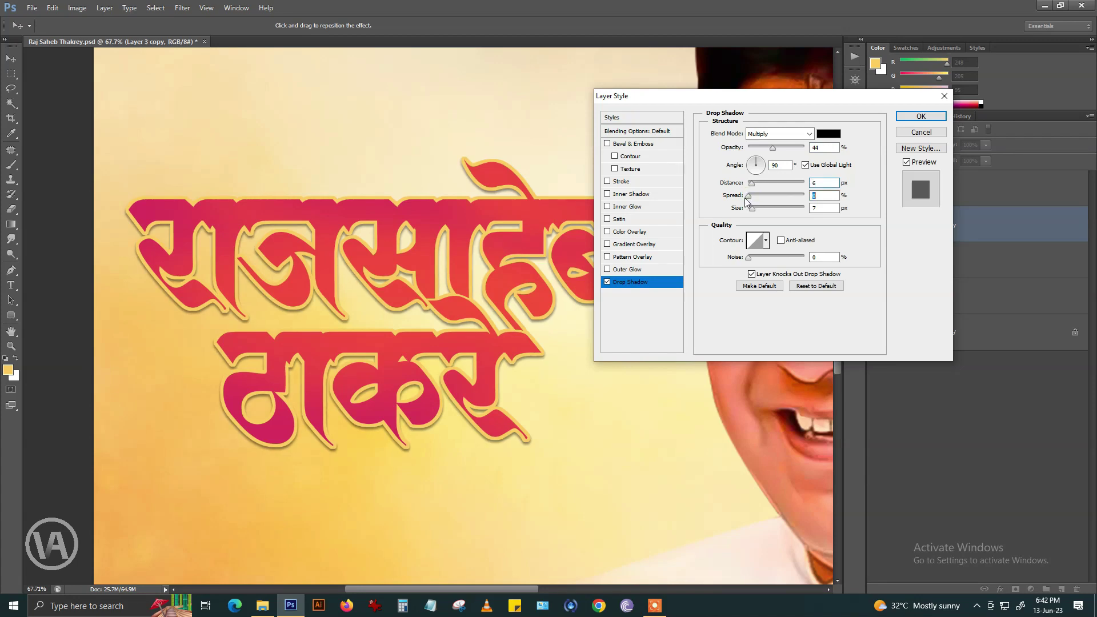
left_click_drag(752, 210, 754, 210)
left_click_drag(774, 151, 768, 151)
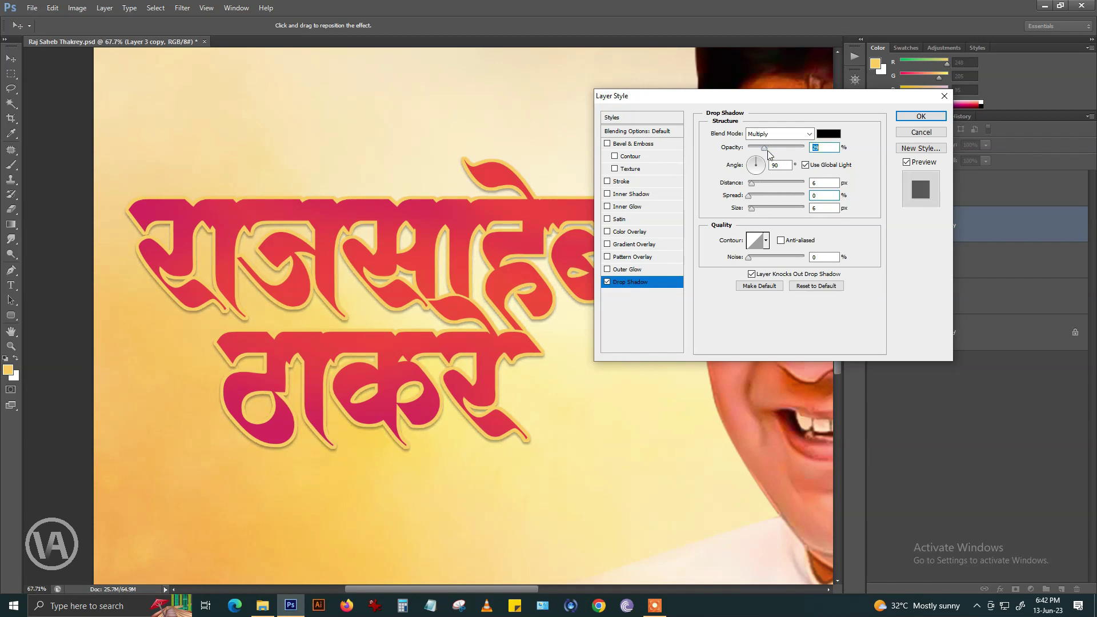
left_click(917, 116)
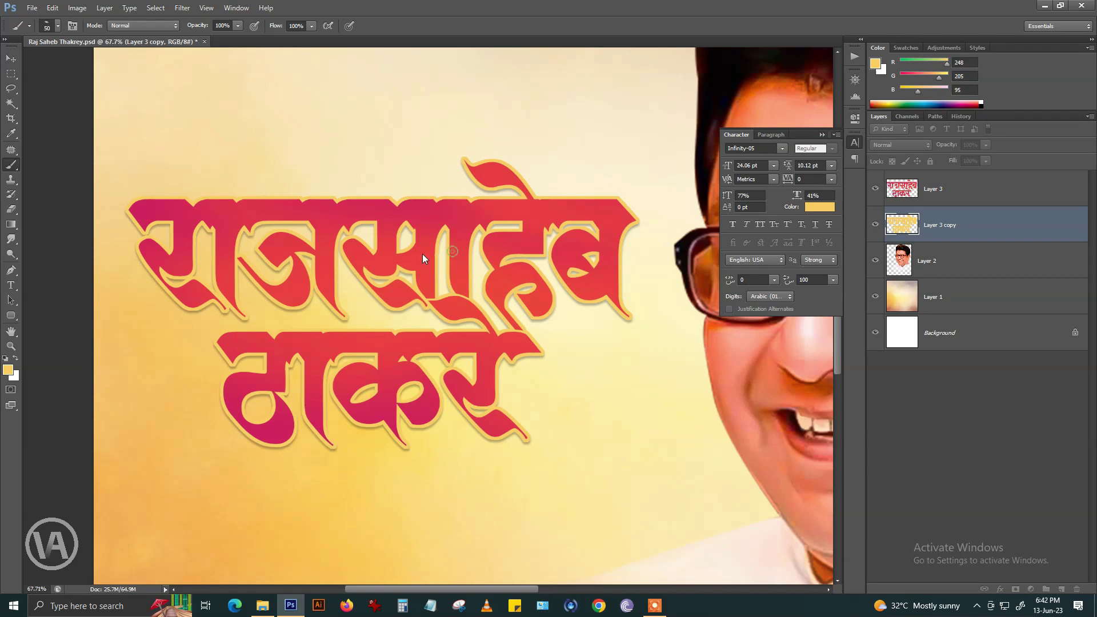
- Select the pink-red title layer and open its Layer Style dialog, then cancel it
scroll(657, 218, "down", 5)
scroll(657, 217, "up", 4)
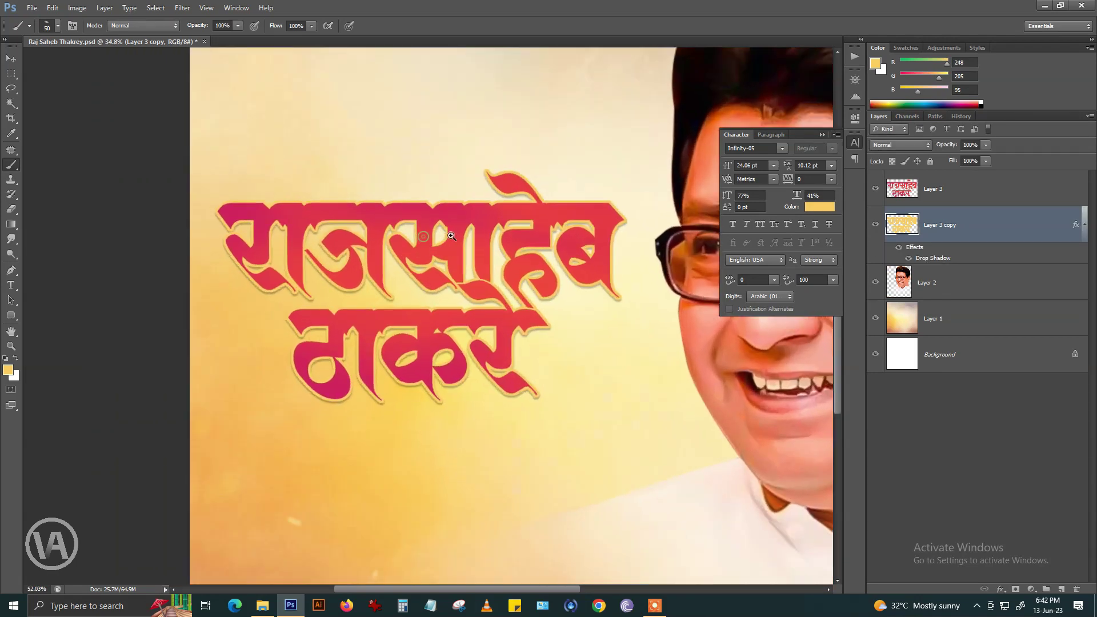
left_click(906, 193)
double_click(902, 188)
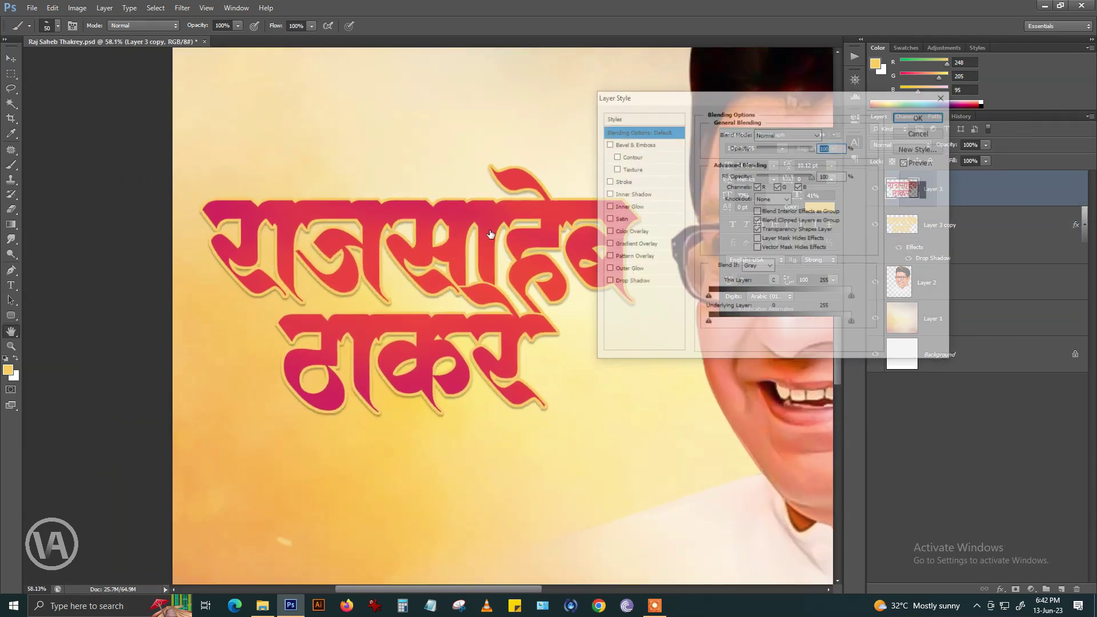
key("Escape")
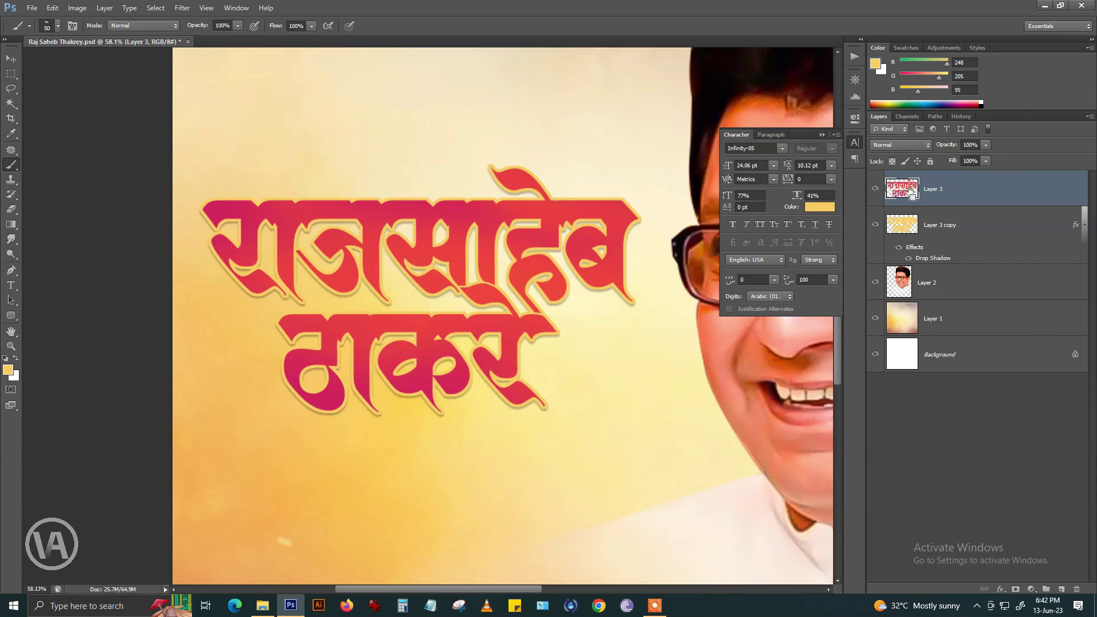
- Load the title lettering selection offset down-right onto a new Layer 4, then deselect
left_click_drag(483, 205, 526, 207)
key("m")
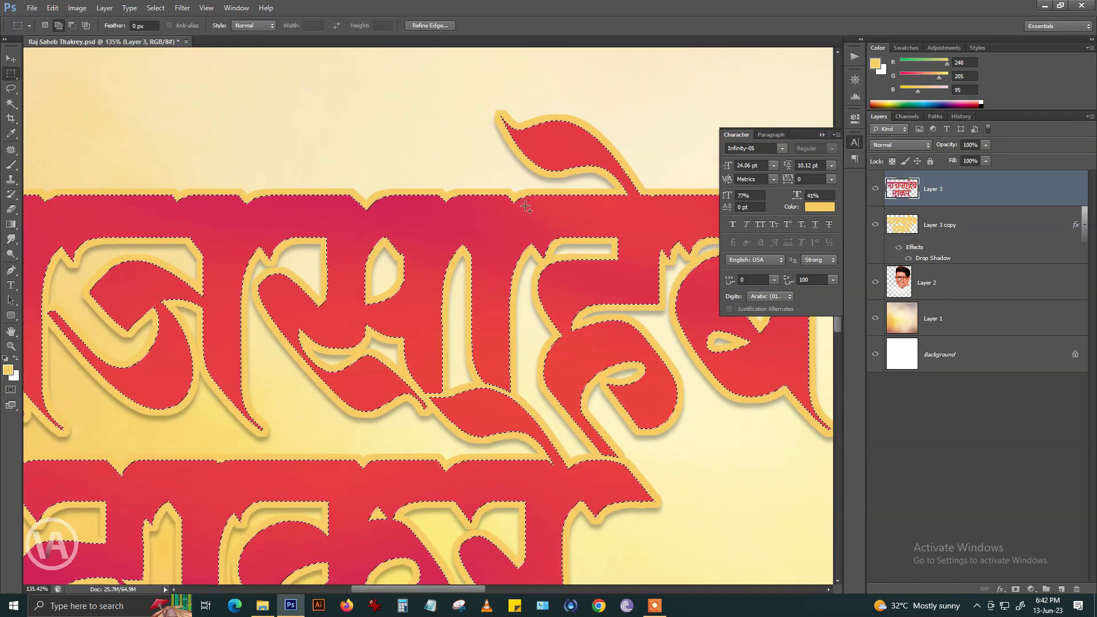
key("Down")
key("Down")
key("Down")
key("Right")
key("Right")
key("Right")
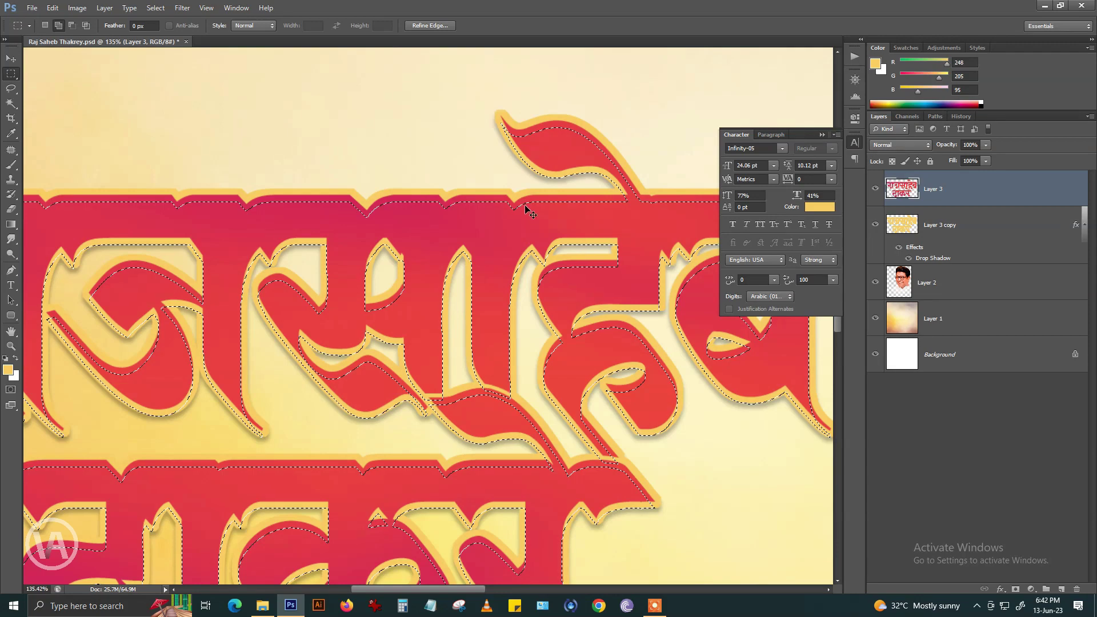
scroll(466, 249, "down", 1)
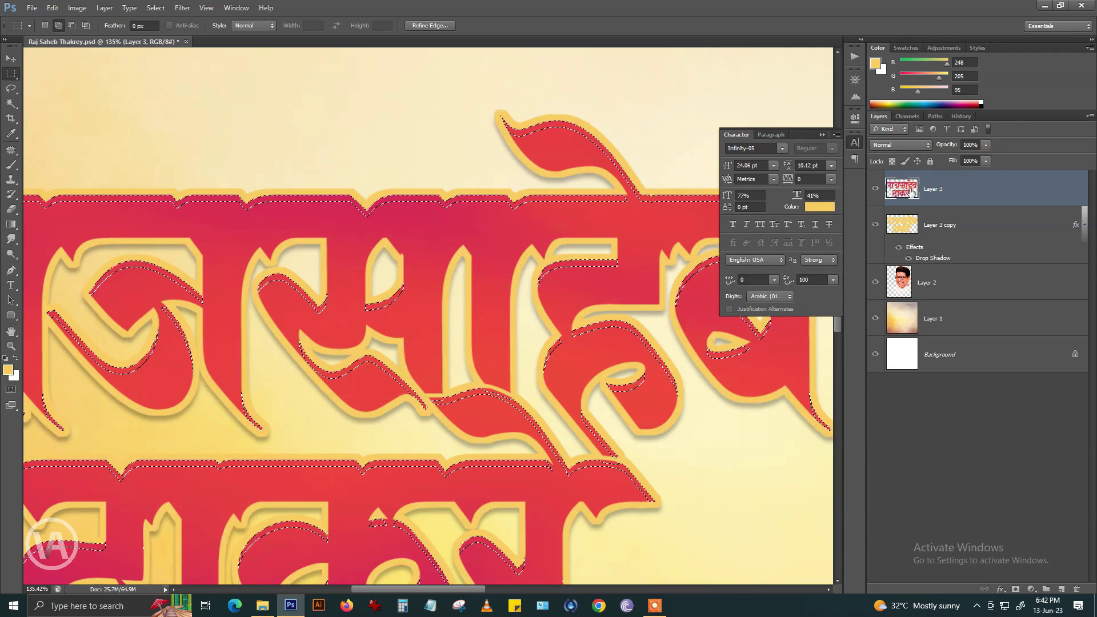
scroll(465, 250, "down", 1)
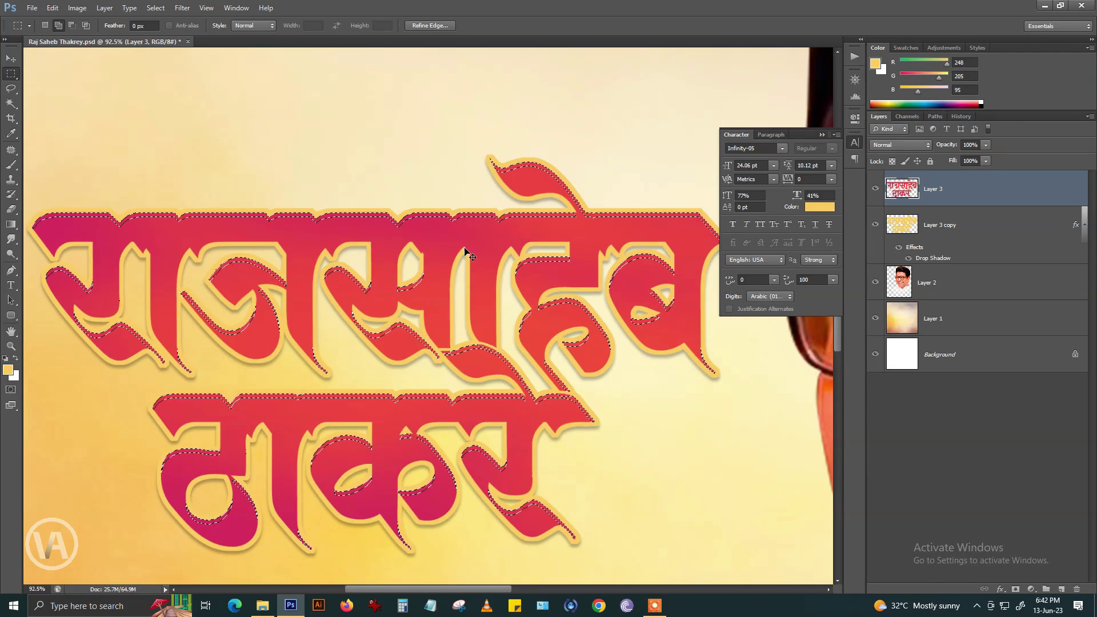
key("ctrl+shift+alt+n")
key("ctrl+d")
- Set Layer 4's blend mode to Linear Dodge (Add)
left_click(891, 145)
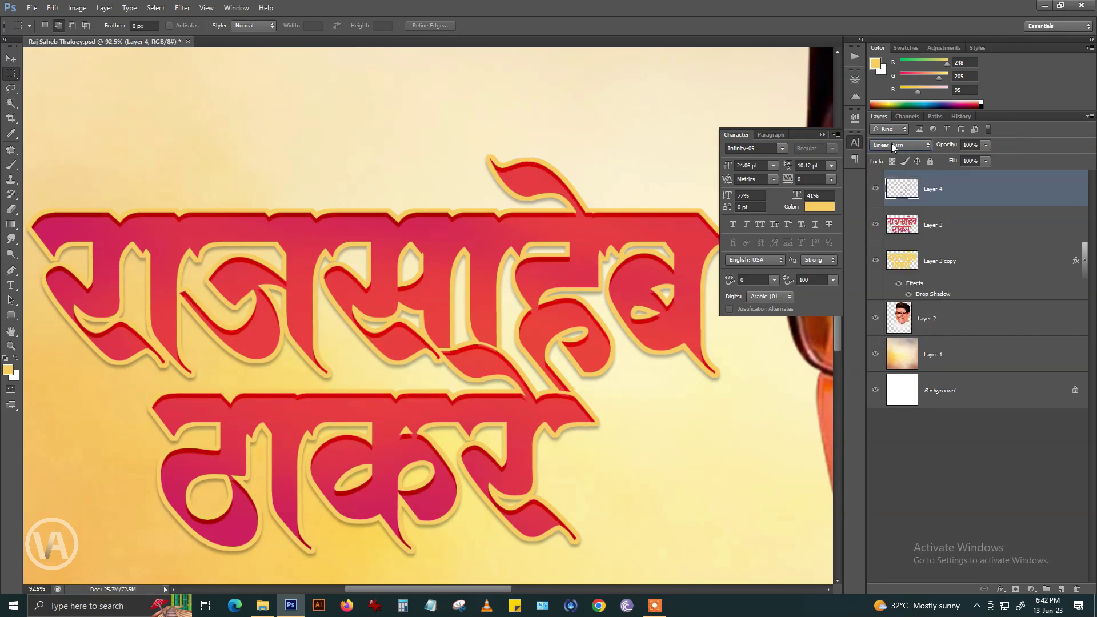
scroll(892, 144, "down", 1)
scroll(891, 145, "down", 1)
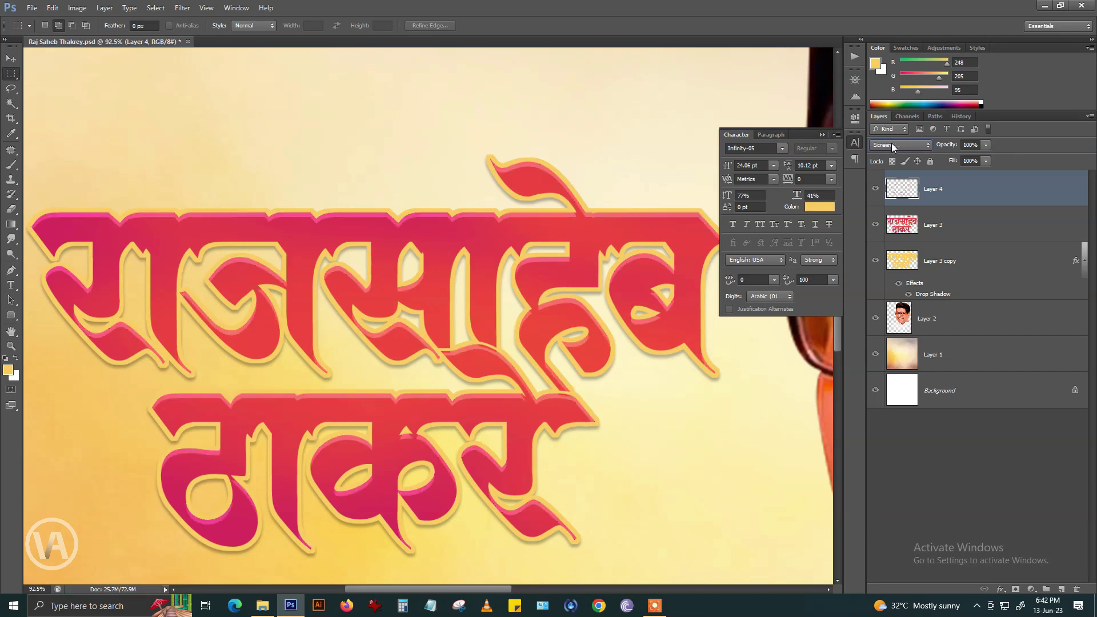
scroll(891, 145, "down", 1)
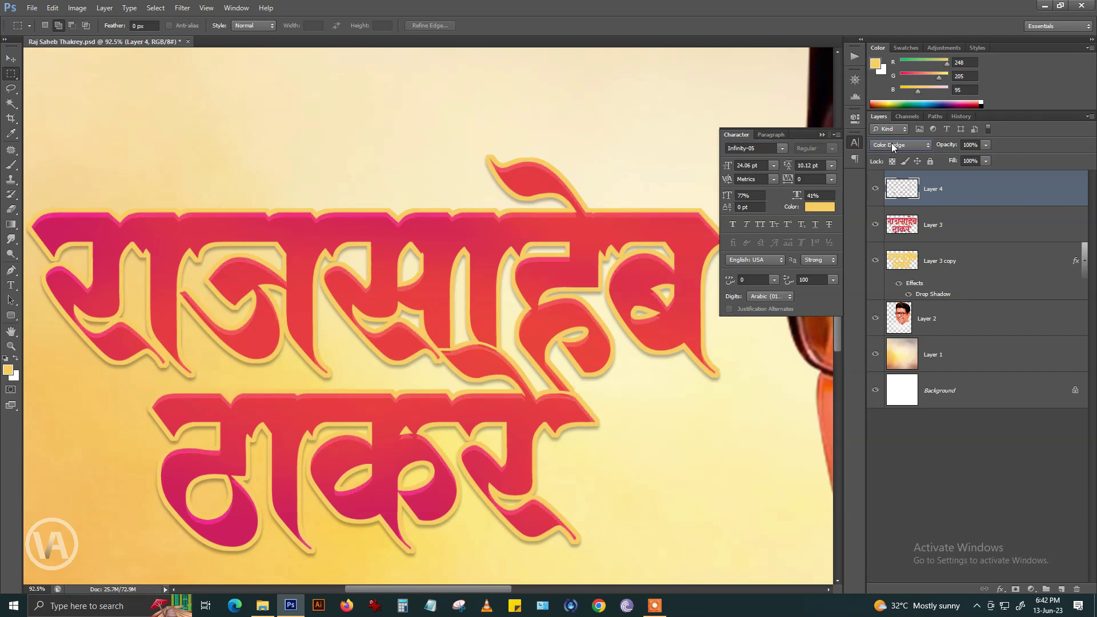
scroll(892, 144, "down", 1)
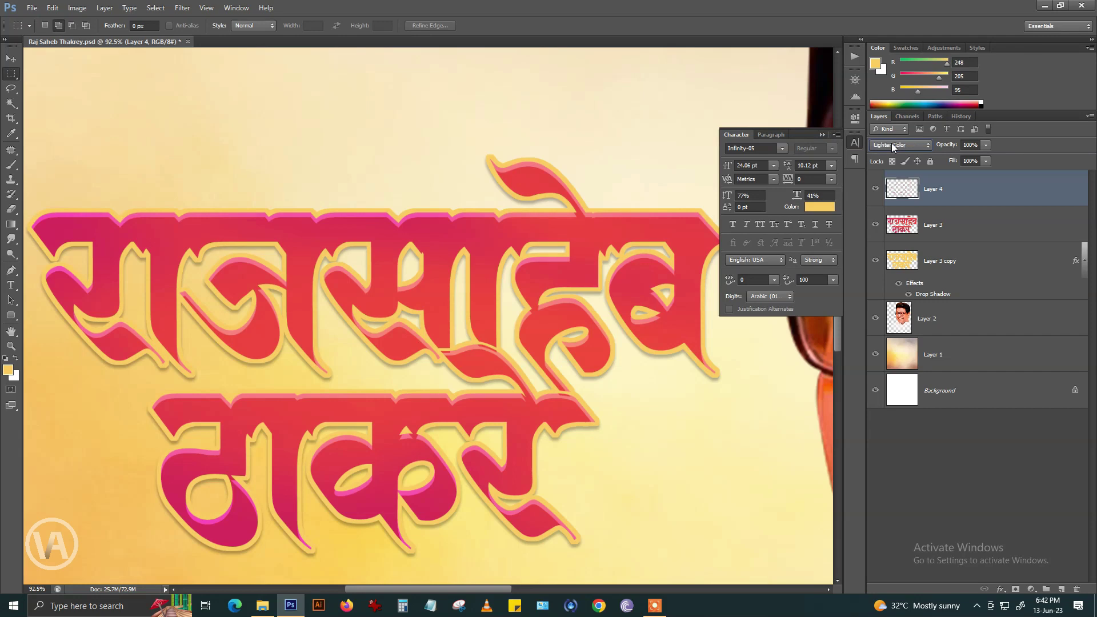
scroll(891, 145, "up", 1)
scroll(432, 279, "down", 5, "alt")
scroll(511, 285, "up", 1, "alt")
scroll(511, 286, "up", 4, "alt")
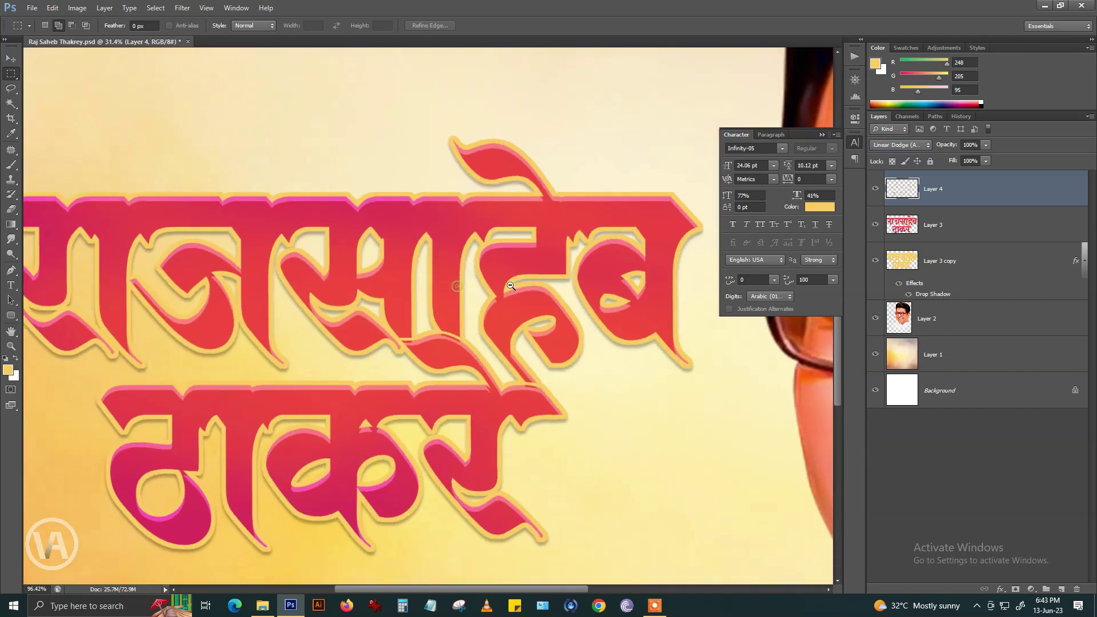
scroll(511, 285, "down", 3, "alt")
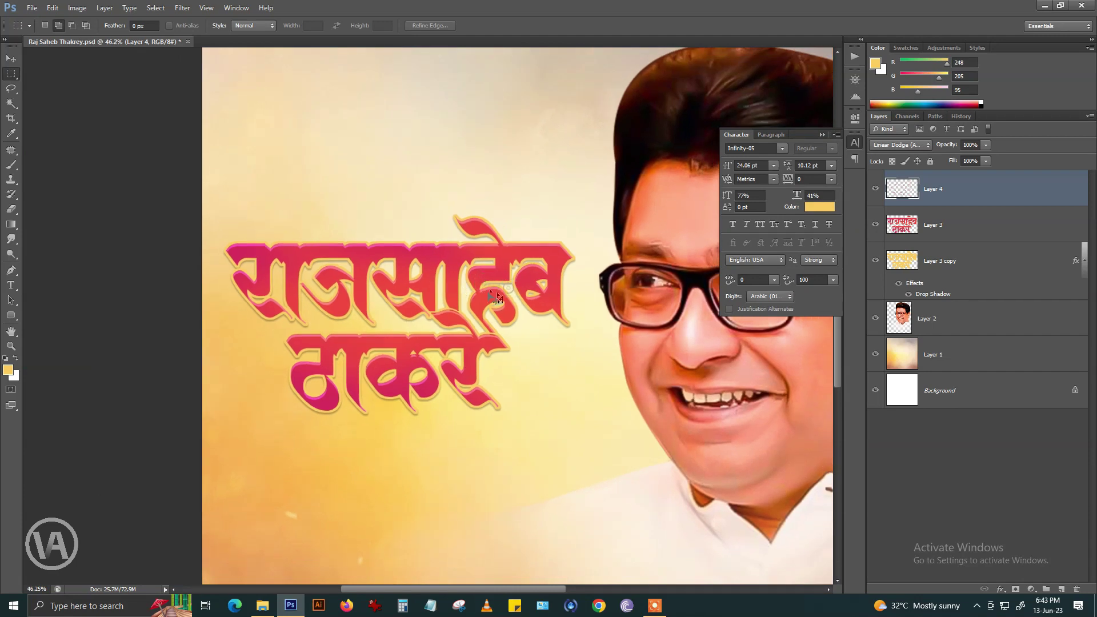
- Save Raj Saheb Thakrey.psd, confirming the Photoshop Format Options
key("ctrl+s")
left_click(674, 186)
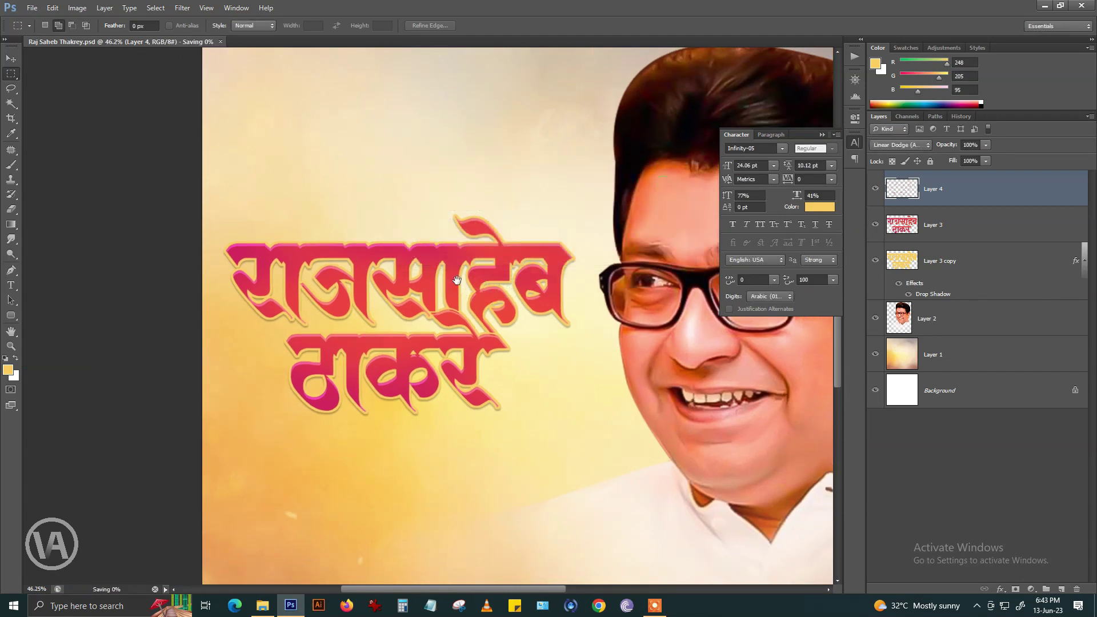
scroll(463, 285, "down", 2, "alt")
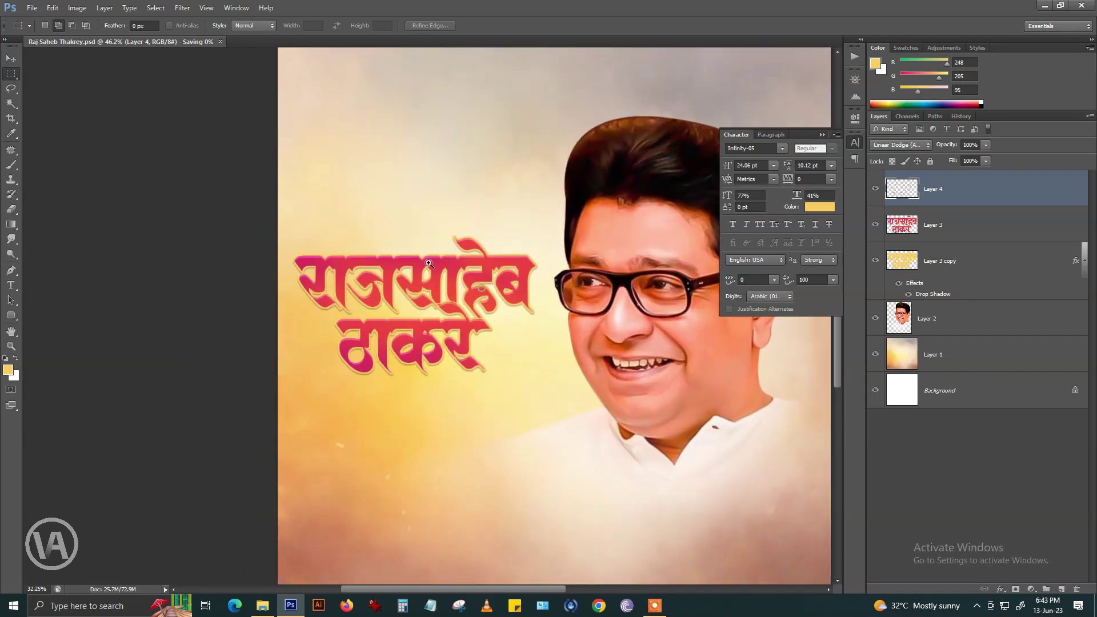
scroll(441, 278, "up", 2, "alt")
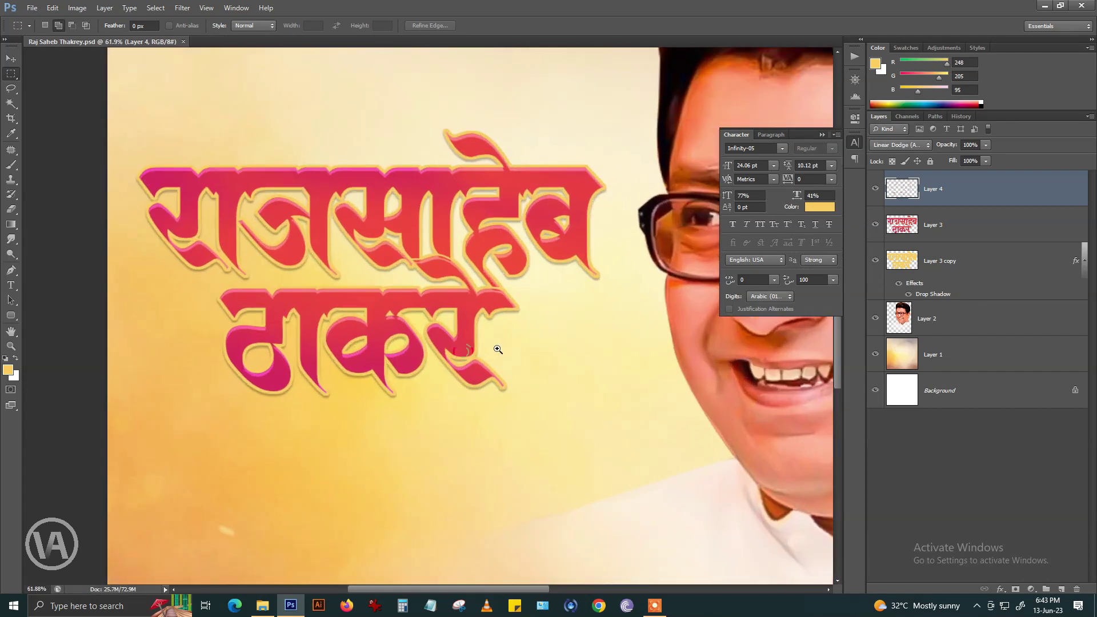
scroll(431, 277, "down", 3, "alt")
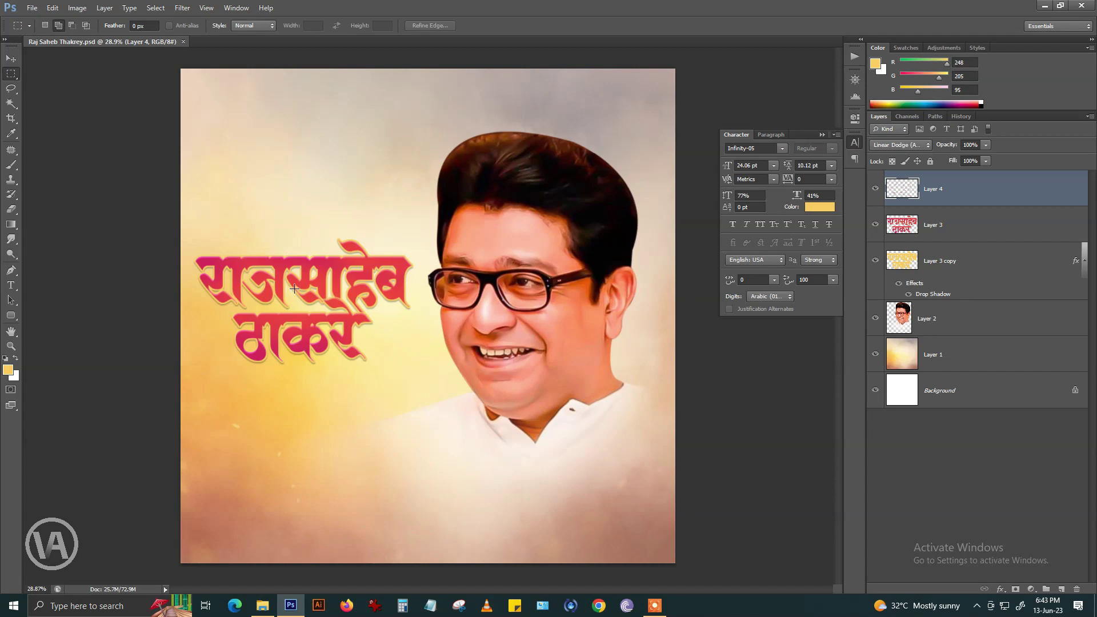
scroll(294, 289, "up", 2, "alt")
- Import the faded Marathi quote PNG as Layer 5 and move it between Layer 1 and the portrait
left_click(32, 8)
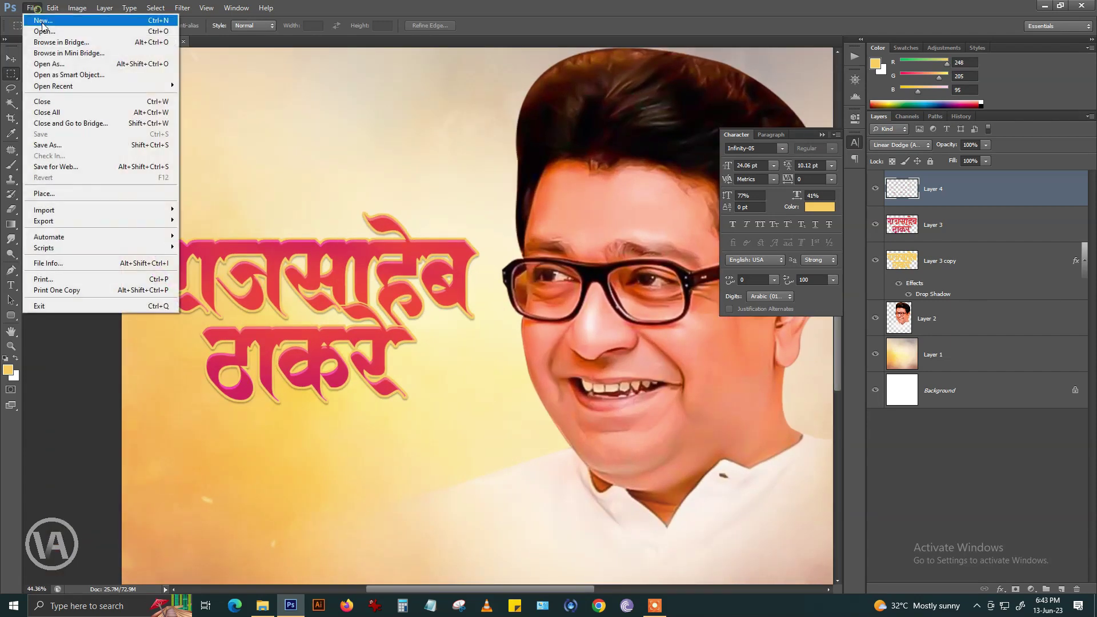
left_click(43, 29)
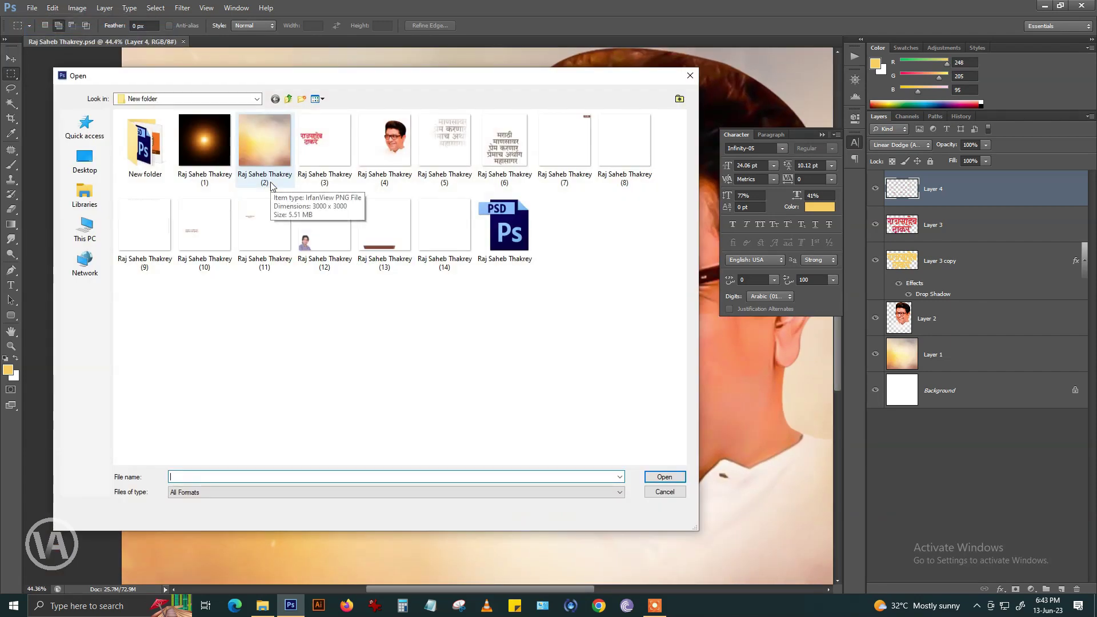
left_click(445, 143)
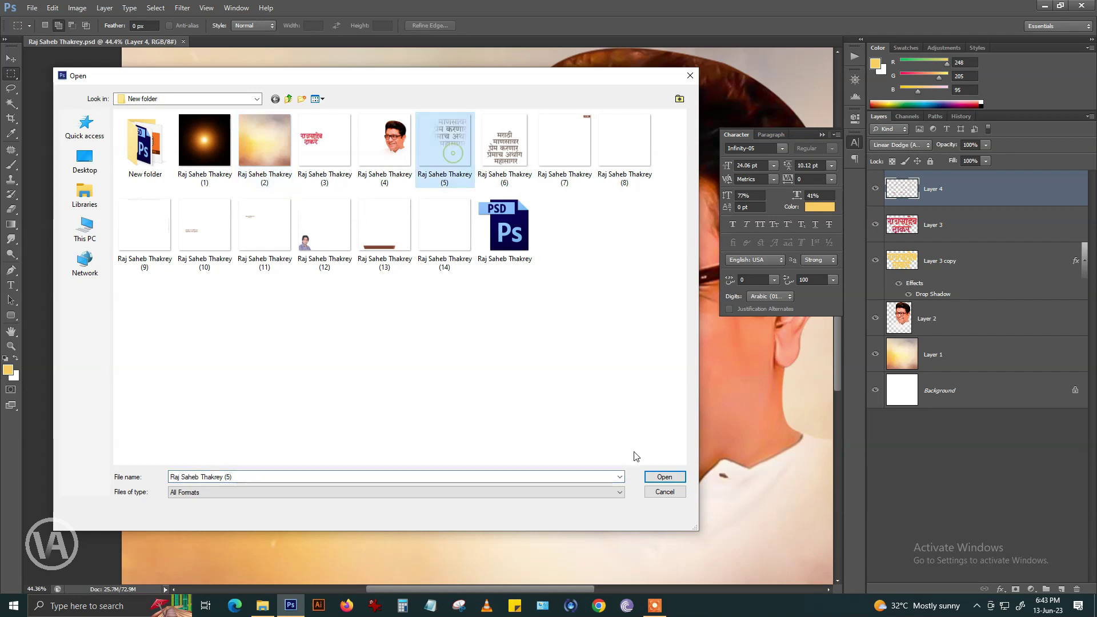
left_click(665, 477)
left_click_drag(231, 42, 49, 368)
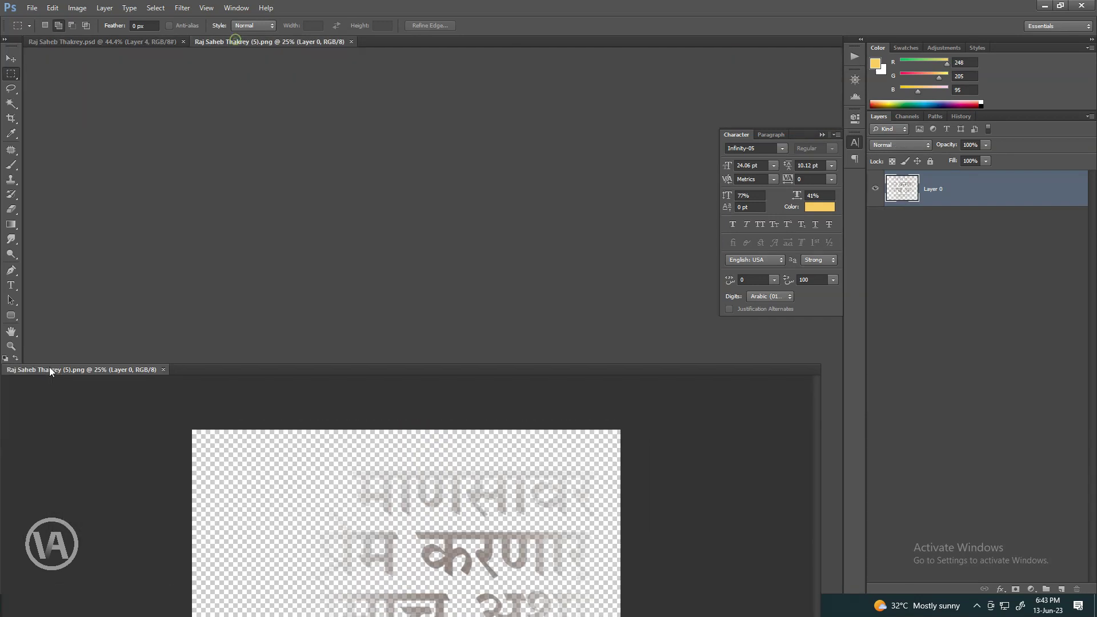
left_click_drag(913, 190, 595, 241)
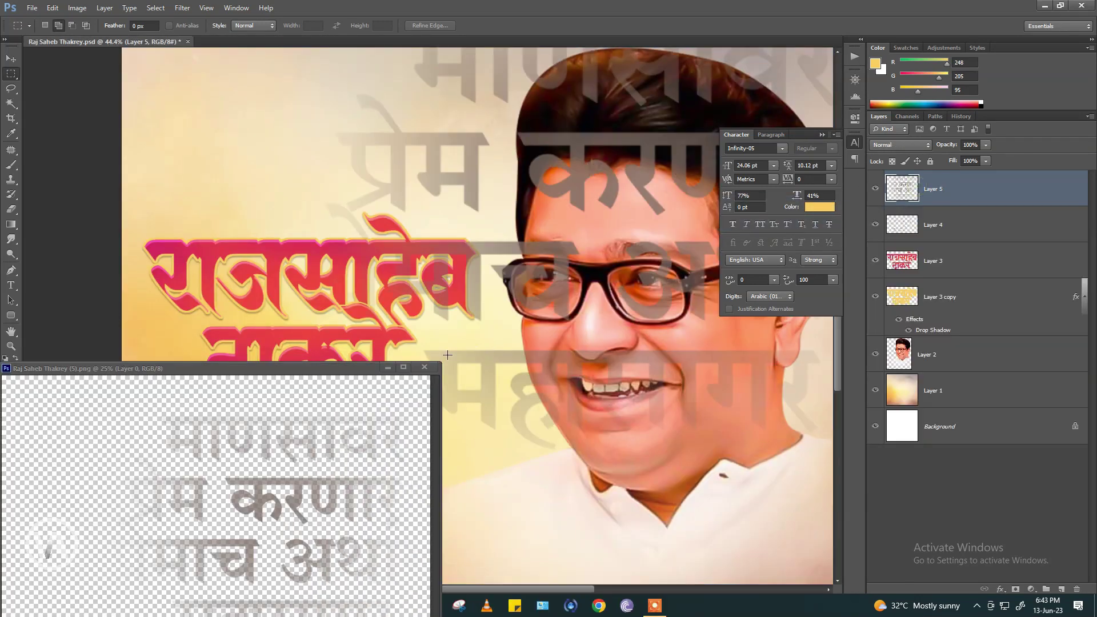
left_click(426, 368)
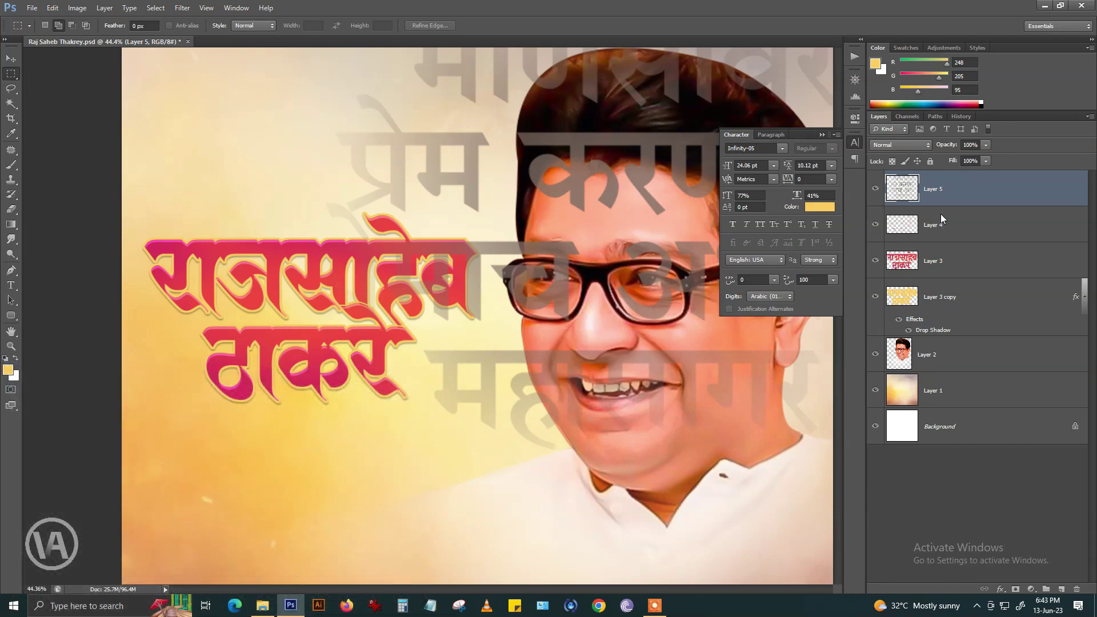
left_click_drag(940, 214, 937, 373)
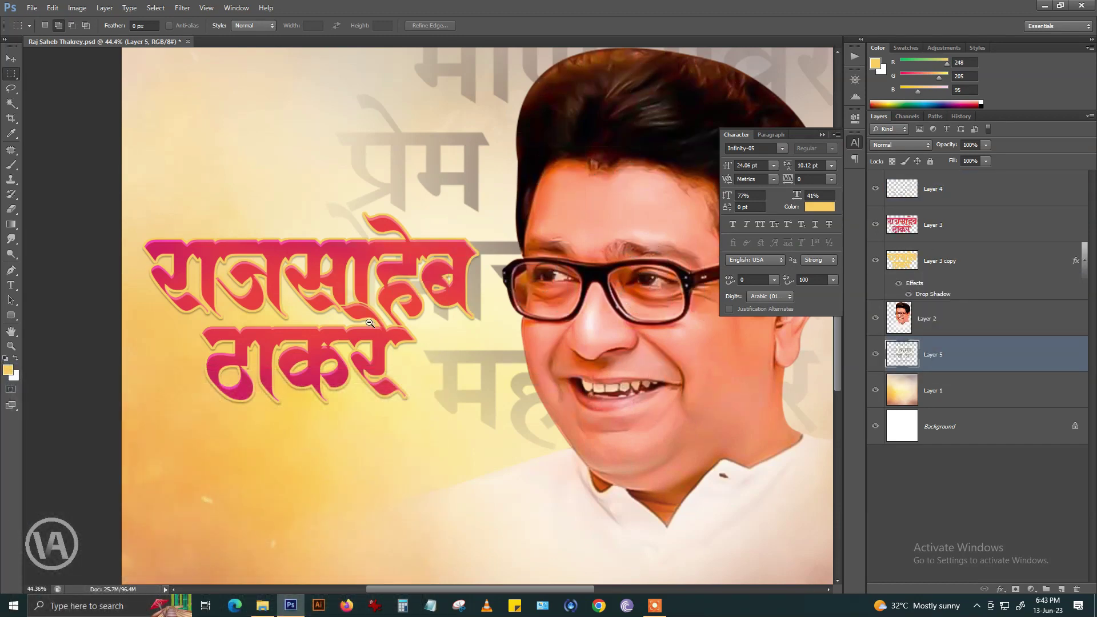
- Step through blend modes on the quote layer, settling on Hard Light
scroll(369, 323, "down", 3)
left_click(909, 146)
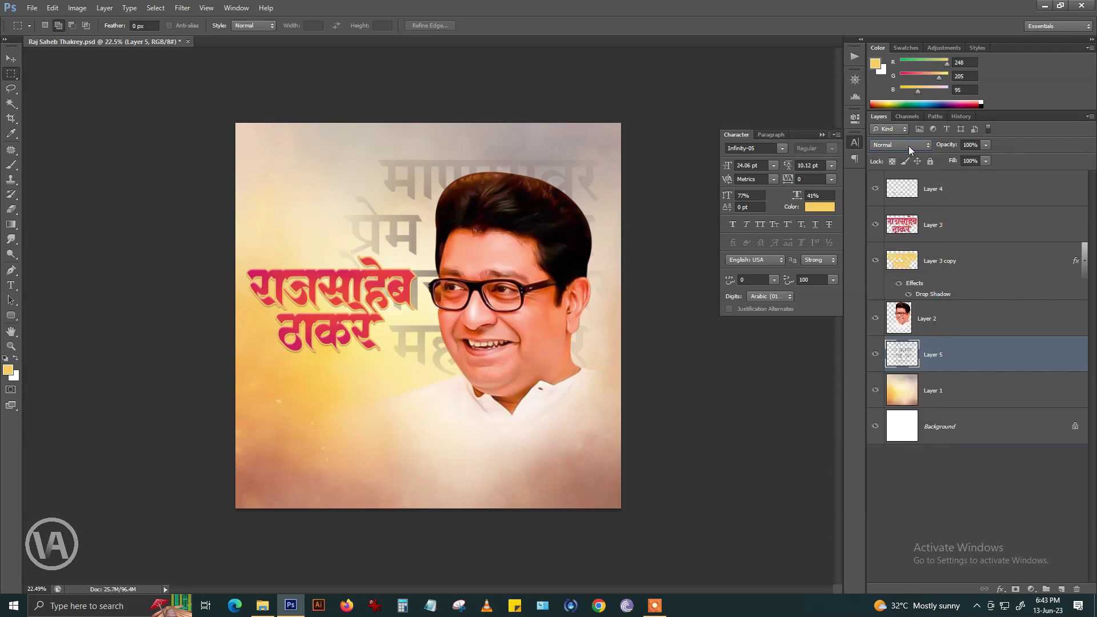
key("Down")
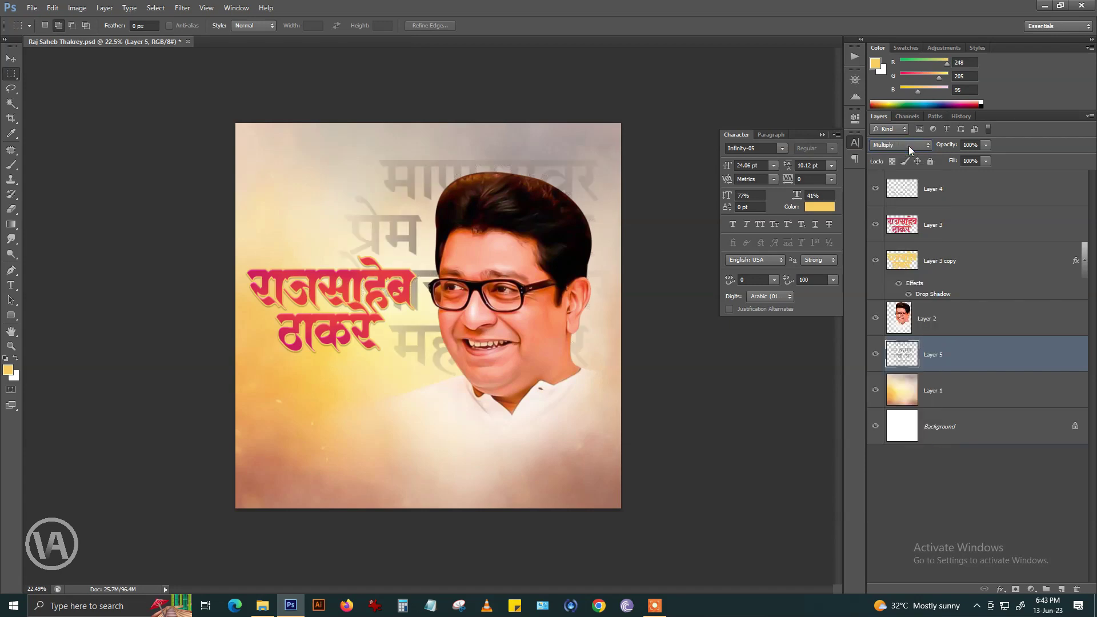
key("Down")
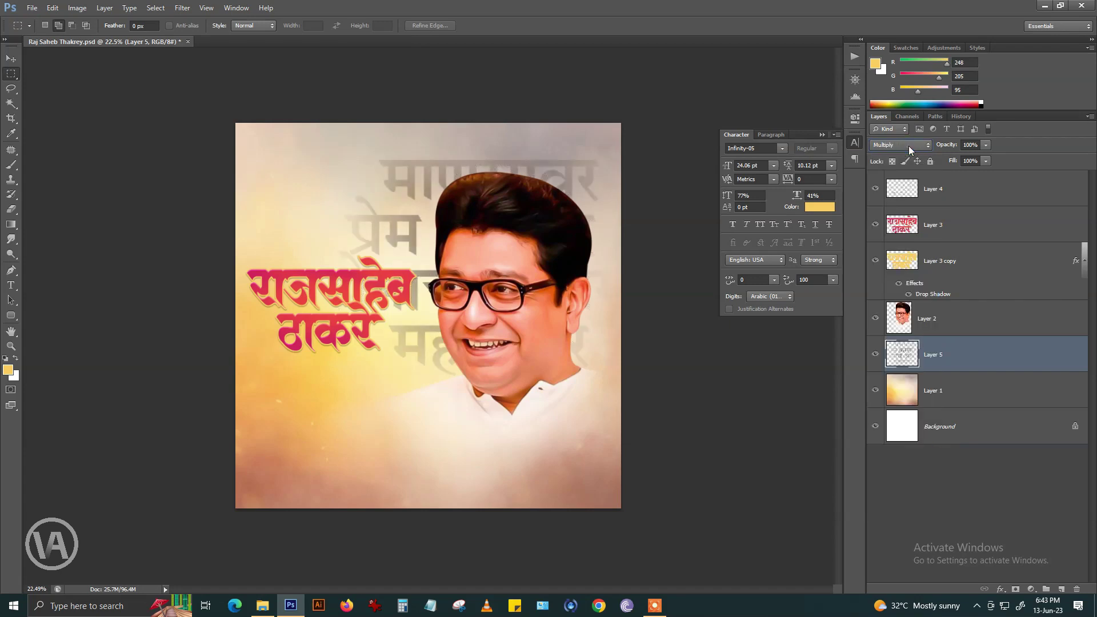
key("Down")
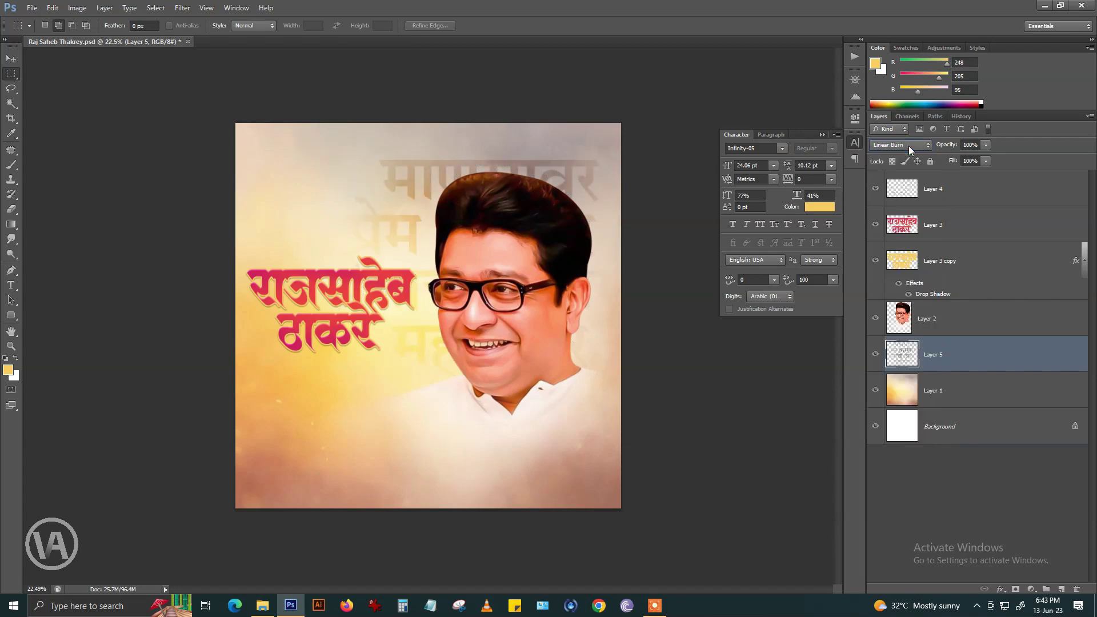
key("Down")
key("Down")
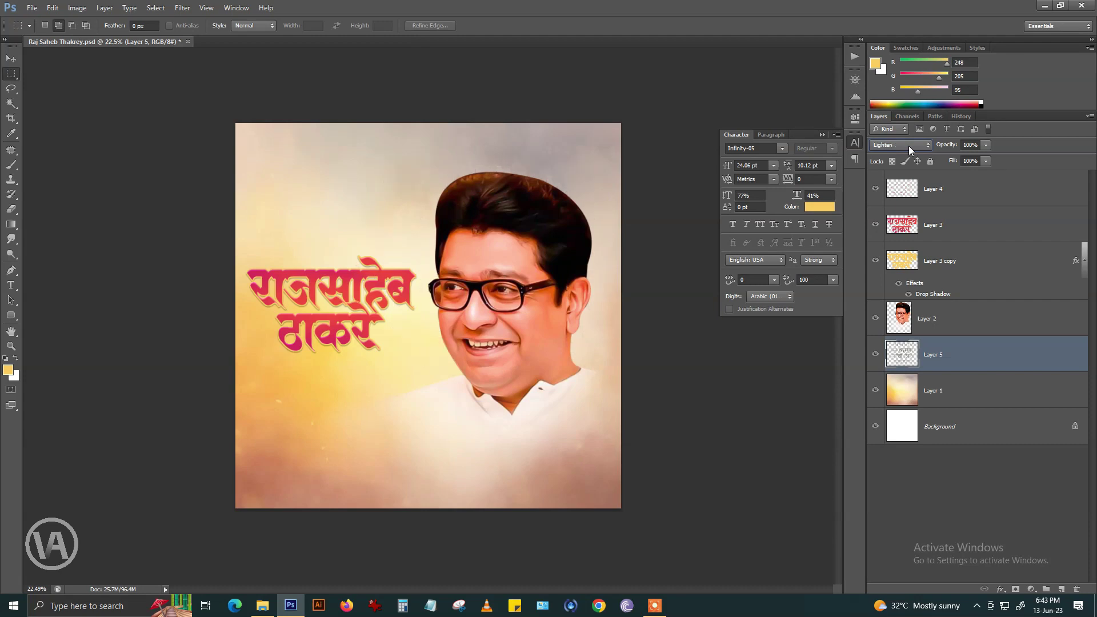
key("Down")
key("Down")
key("Down")
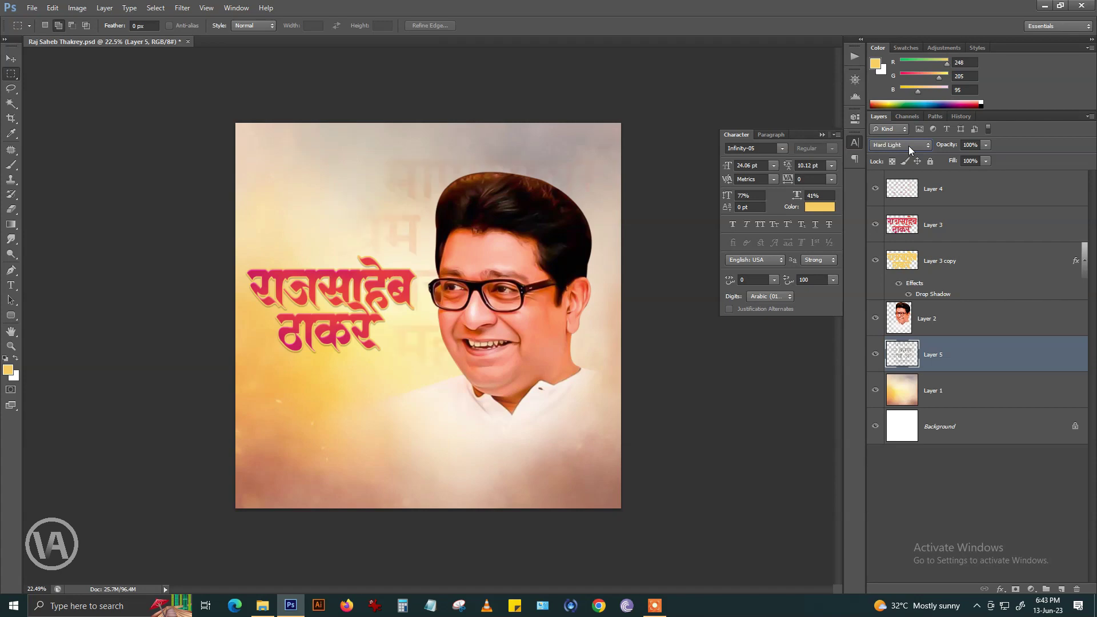
- Save the poster PSD and view the whole poster
scroll(403, 231, "up", 2)
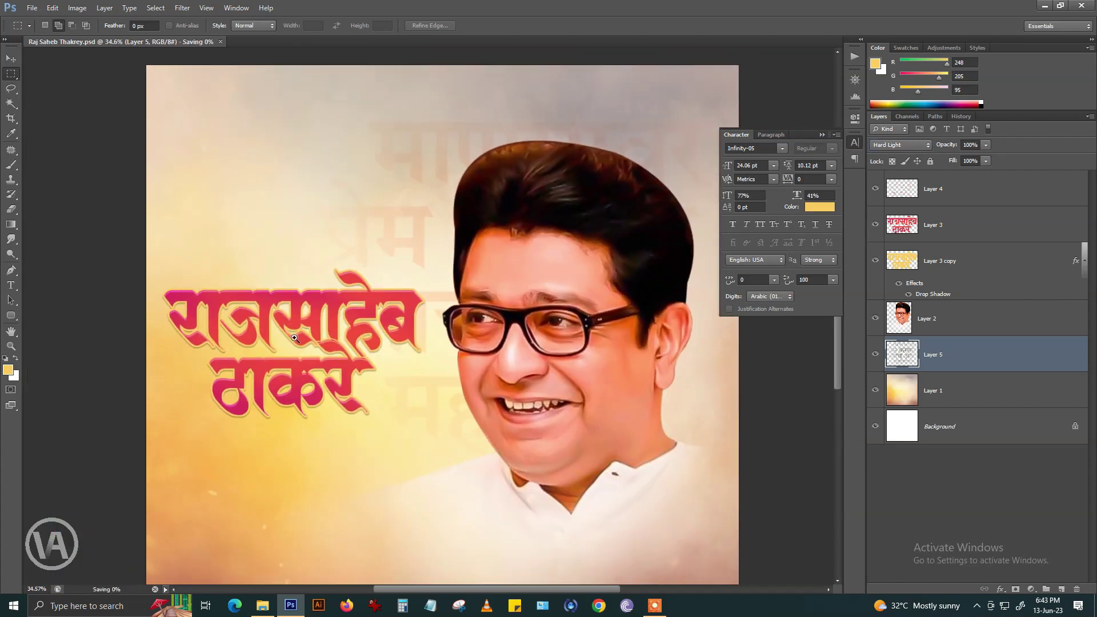
scroll(338, 314, "up", 2)
scroll(338, 341, "up", 3)
key("ctrl+s")
scroll(338, 340, "down", 3)
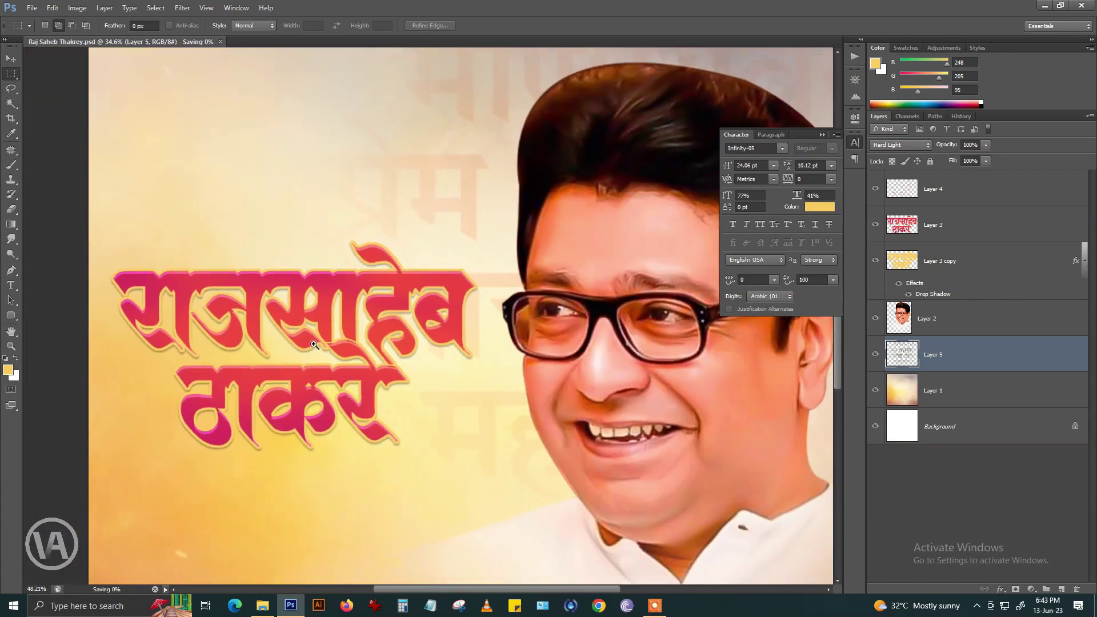
scroll(311, 346, "down", 1)
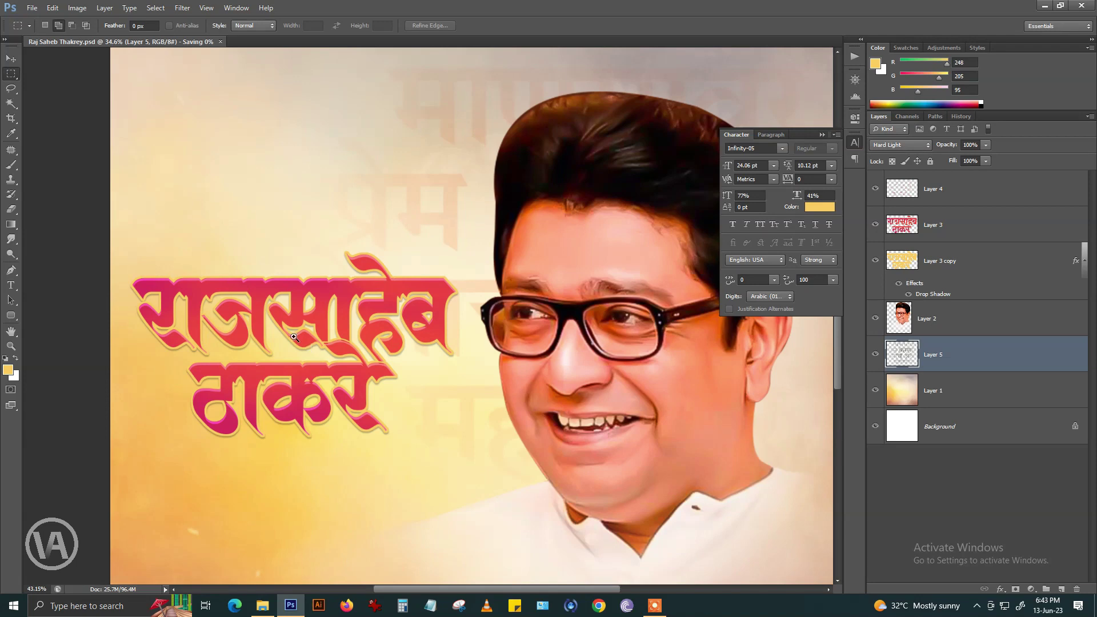
- Import the '१४ जून' date badge from Raj Saheb Thakrey (7).png as Layer 6
left_click(32, 8)
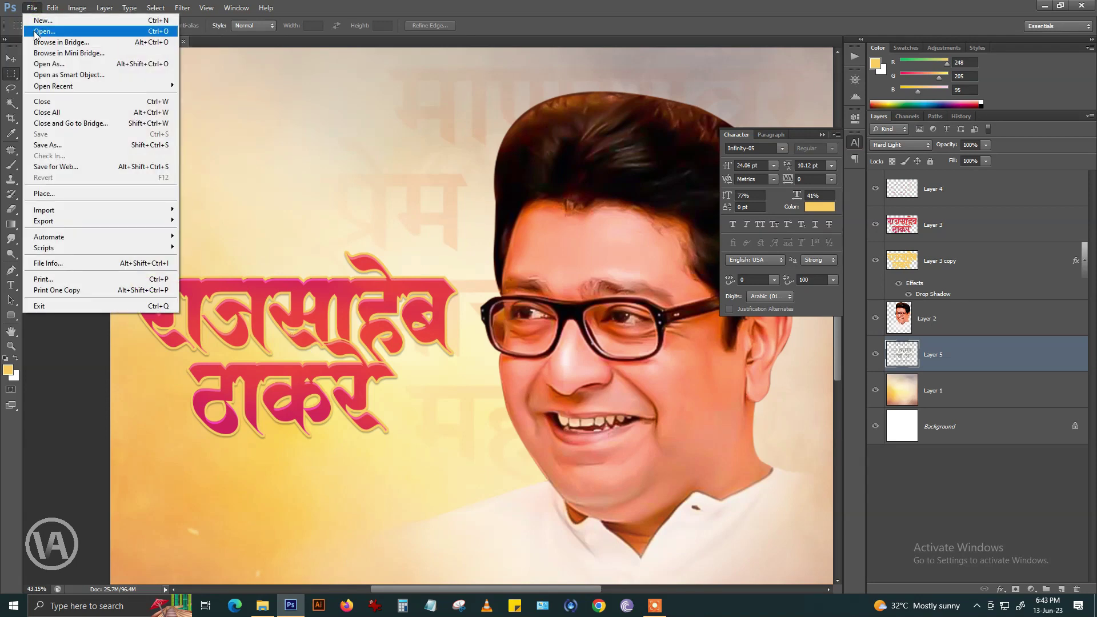
left_click(36, 27)
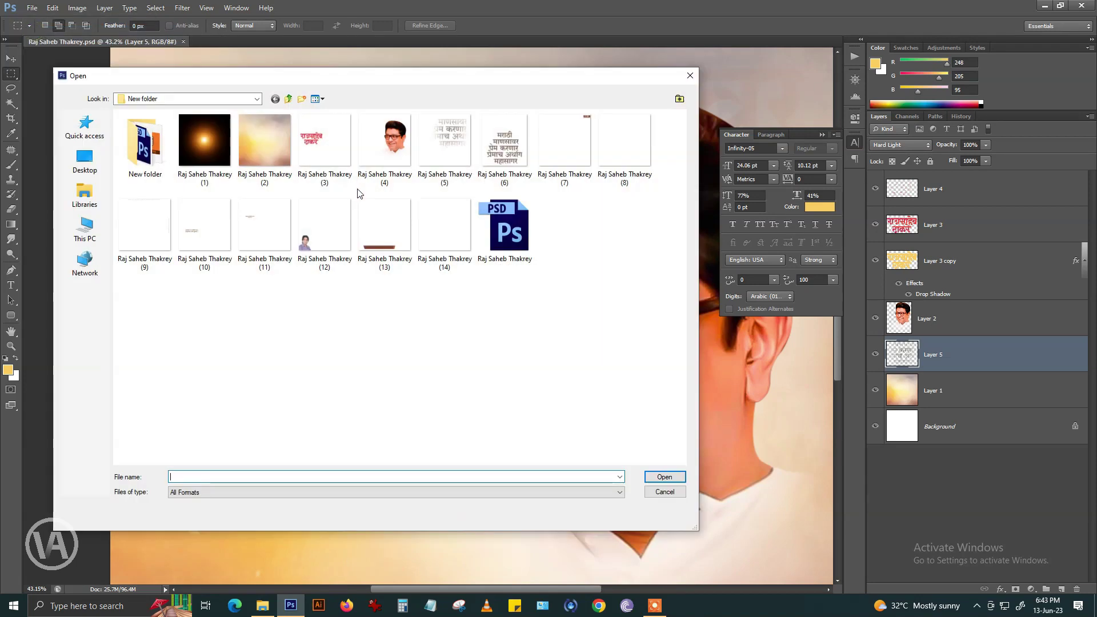
left_click(564, 141)
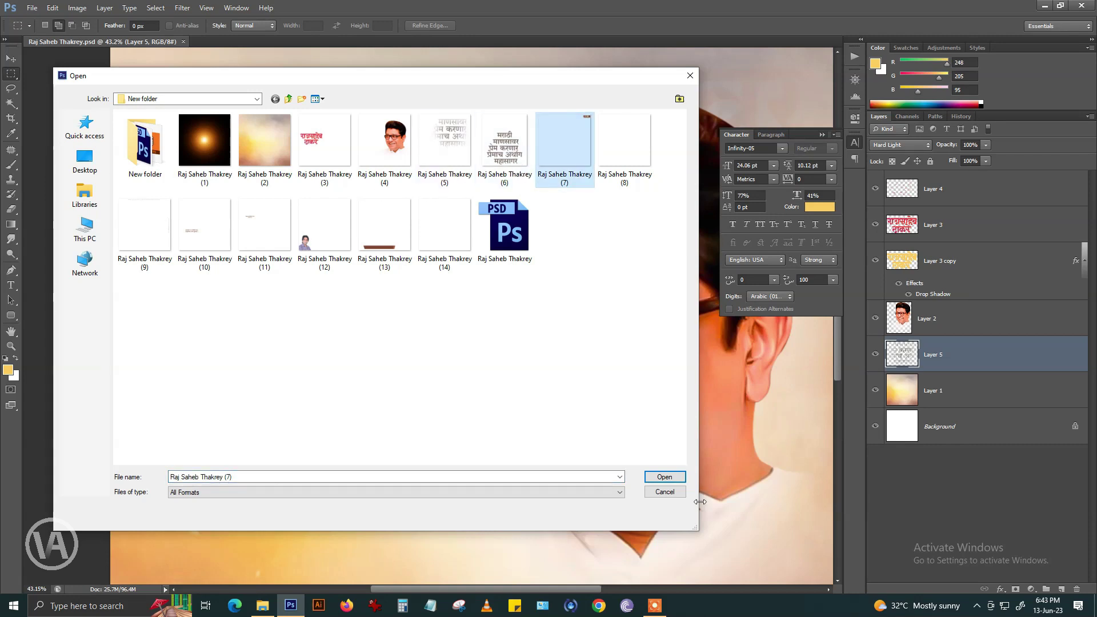
left_click(665, 477)
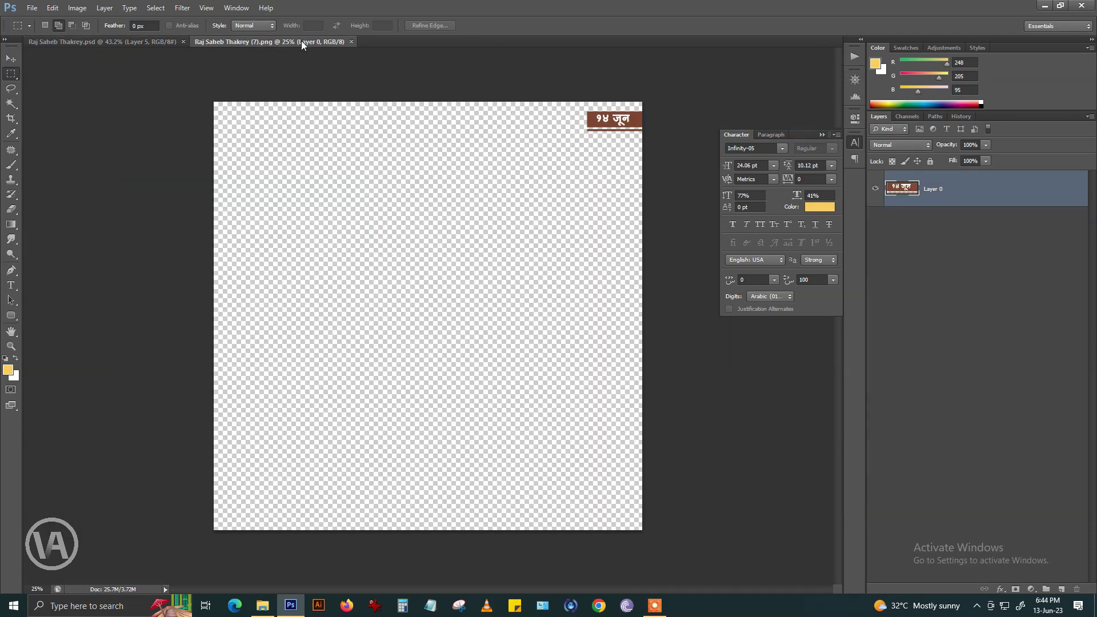
left_click_drag(302, 45, 239, 446)
left_click_drag(934, 200, 559, 198)
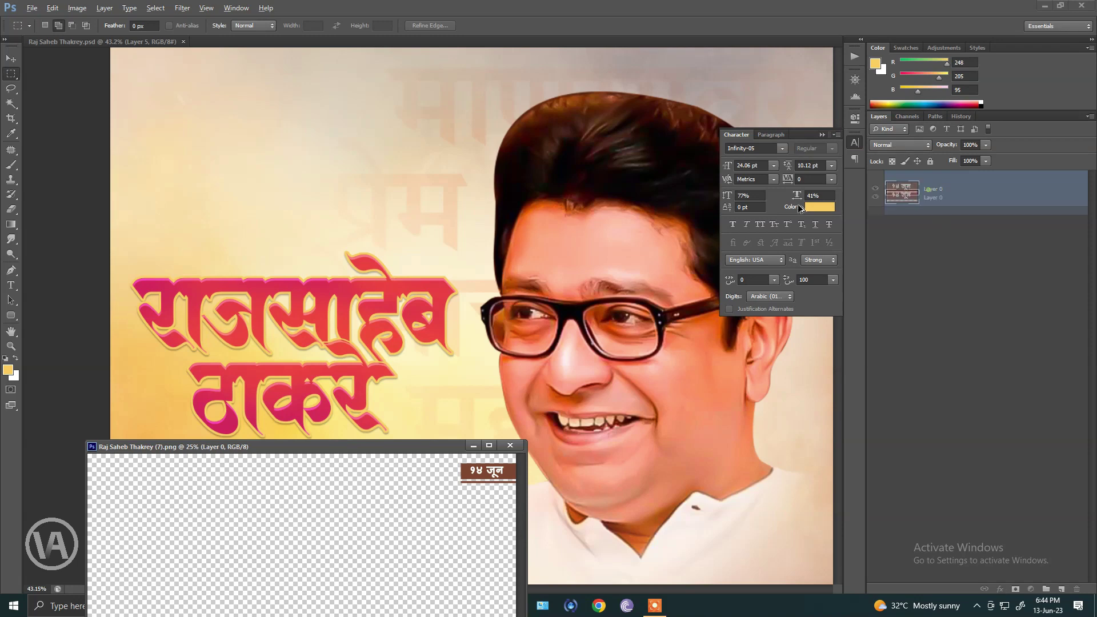
left_click(511, 445)
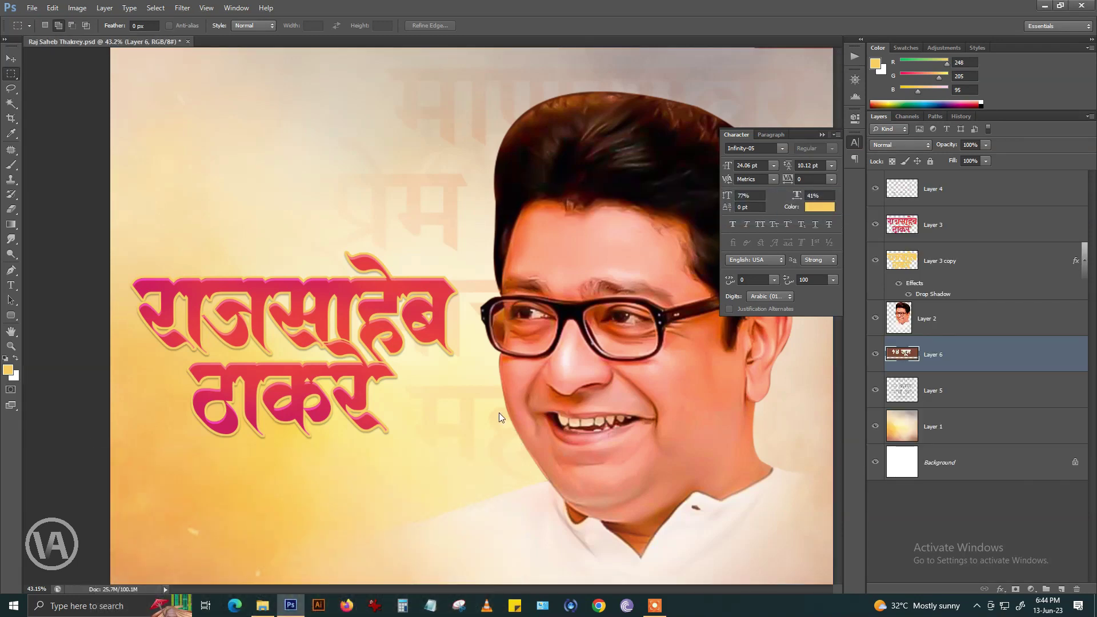
- Nudge the date badge three steps down in the top-right corner with the Move tool
left_click_drag(503, 324, 492, 316)
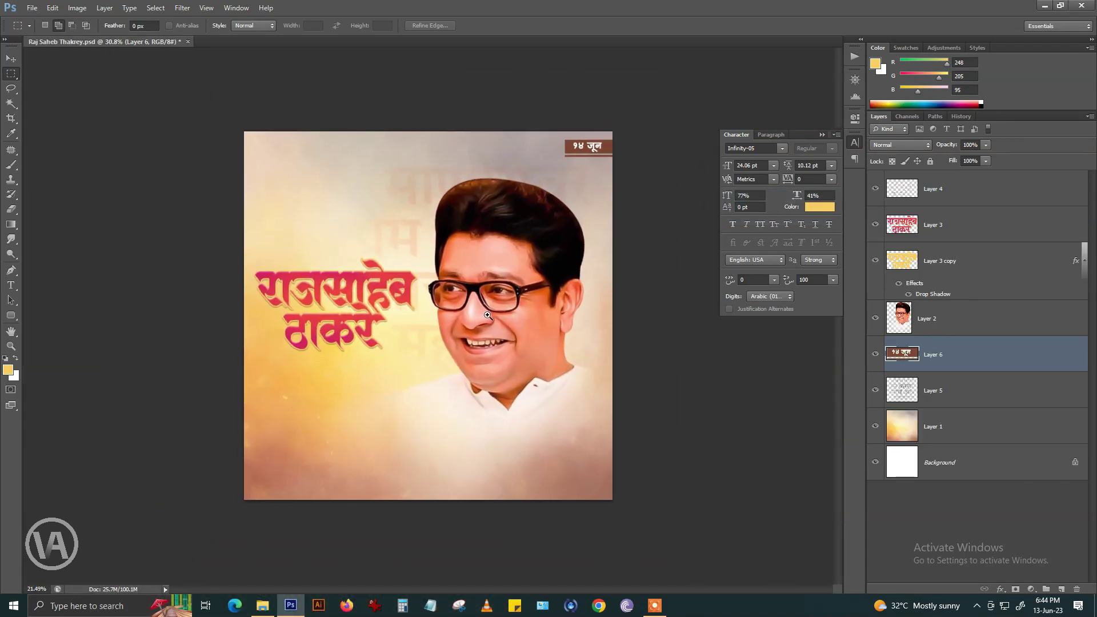
key("v")
key("Down")
key("Down")
key("Down")
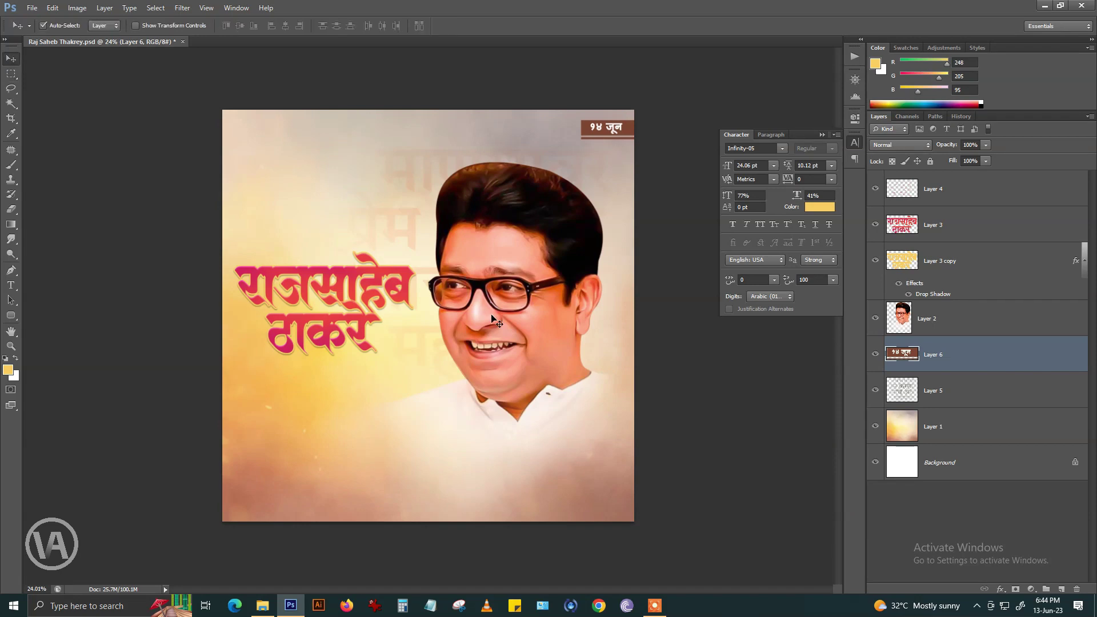
key("Down")
key("Down")
key("Down")
key("Down")
key("Down")
key("Down")
key("Down")
key("Down")
key("Down")
key("Down")
key("Down")
key("Down")
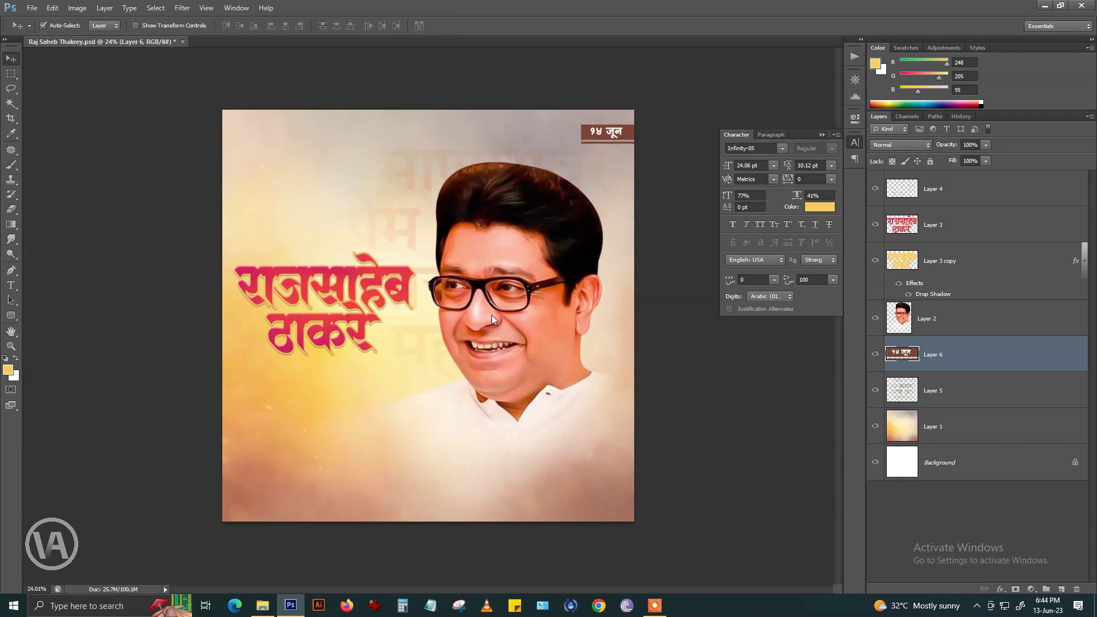
key("Down")
key("Down")
key("Down")
key("Down")
key("Down")
key("Down")
left_click_drag(497, 290, 510, 295)
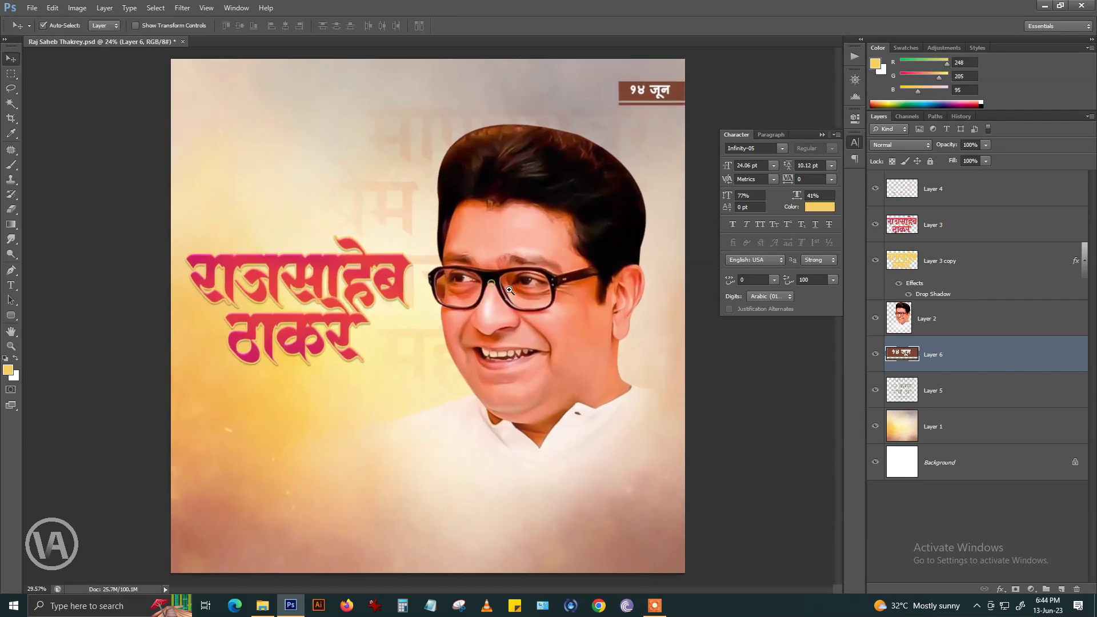
- Save the poster, then open Raj Saheb Thakrey (8).png
key("ctrl+s")
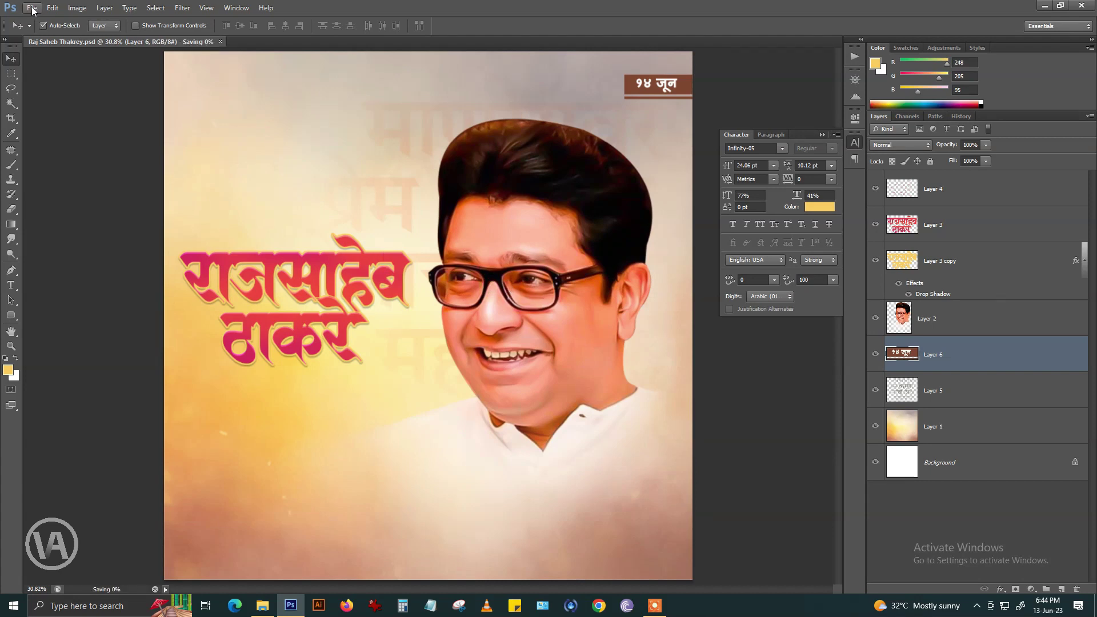
left_click(32, 8)
left_click(40, 29)
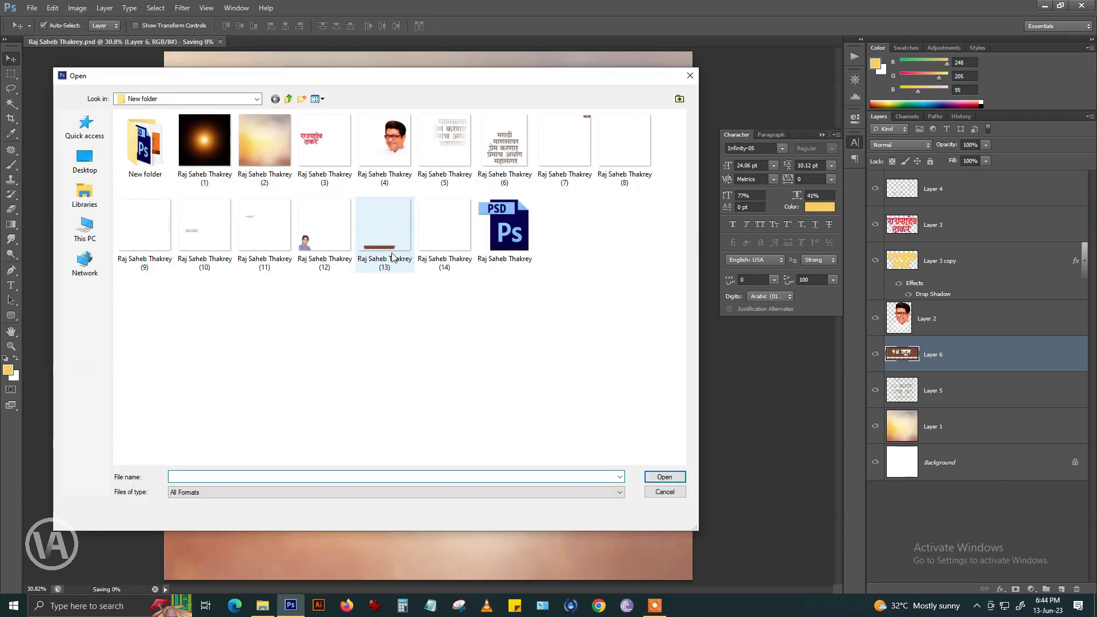
left_click(625, 146)
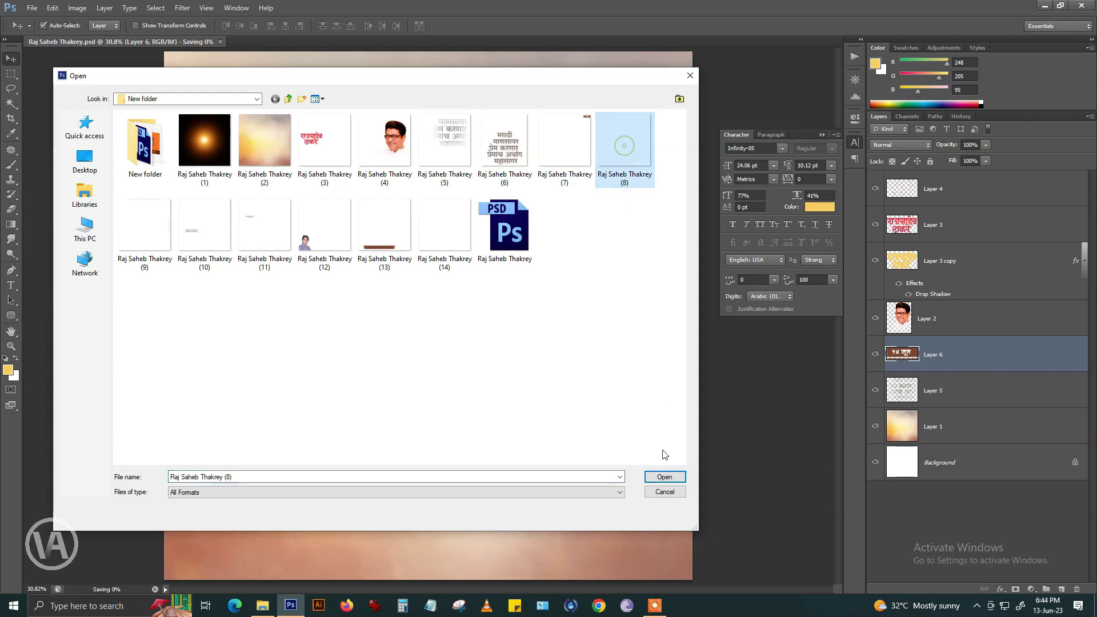
left_click(664, 477)
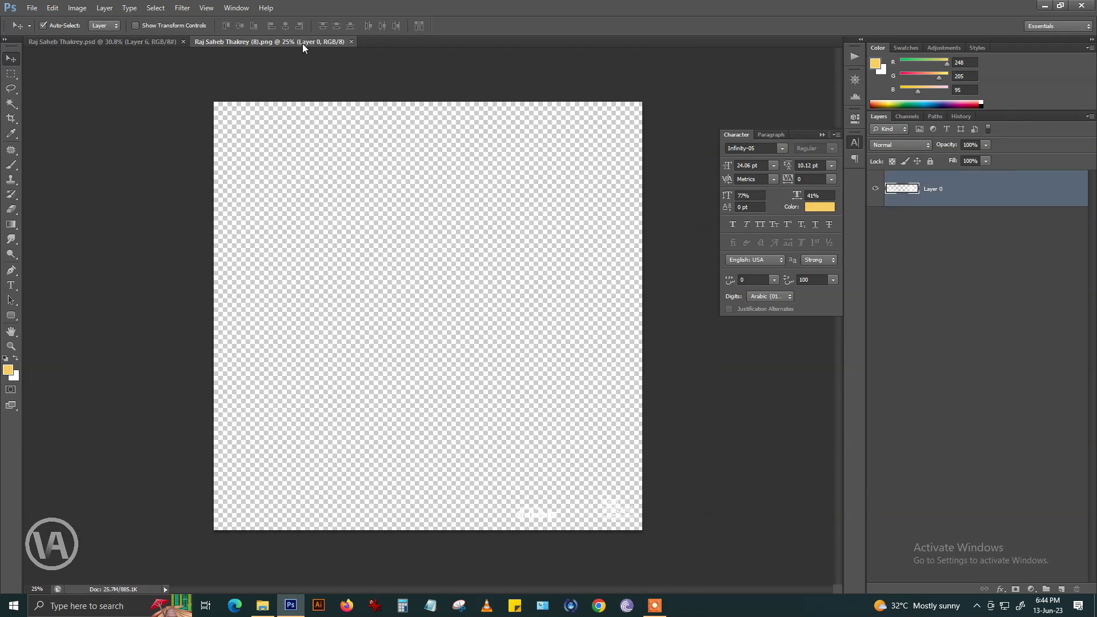
- Copy the Follow Us footer layer into the poster as Layer 7 and close the PNG
left_click_drag(303, 43, 254, 317)
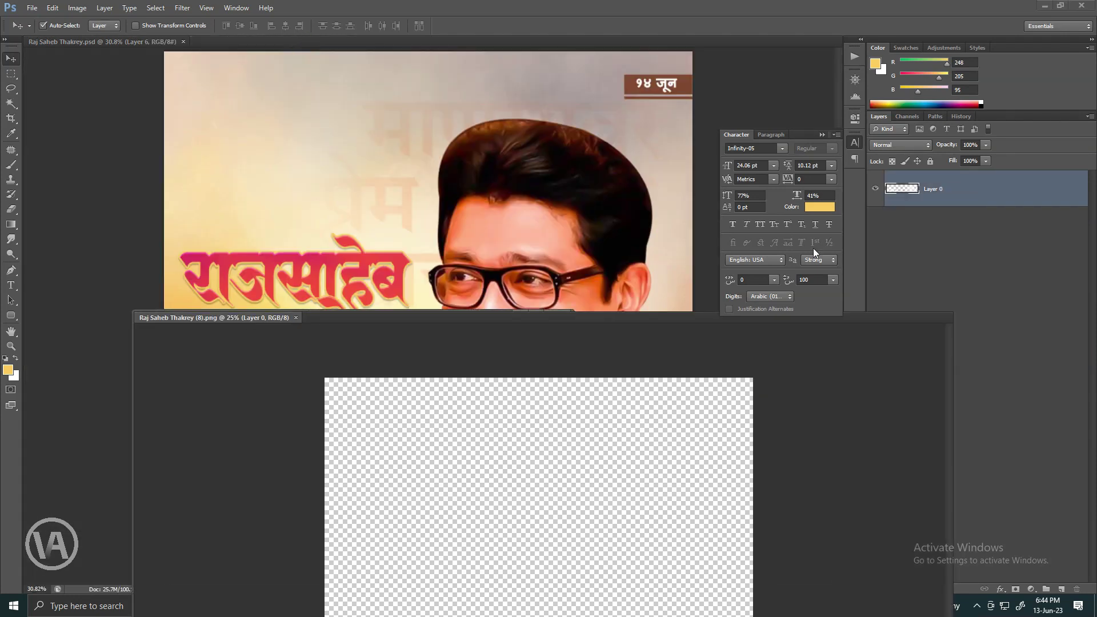
left_click_drag(902, 189, 571, 220)
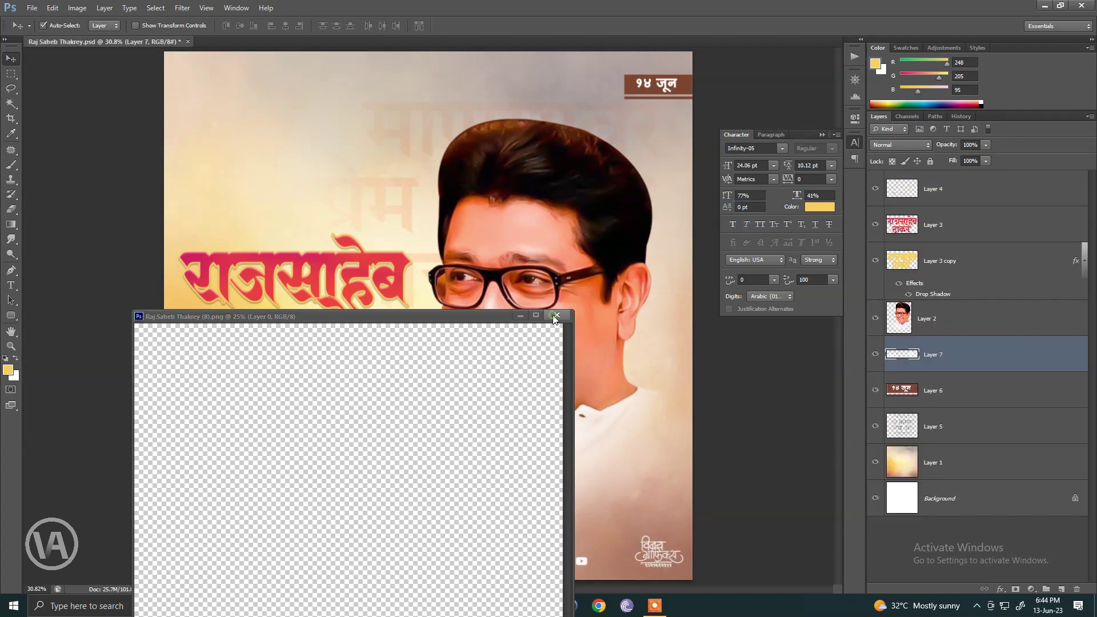
left_click(552, 315)
scroll(690, 541, "up", 2)
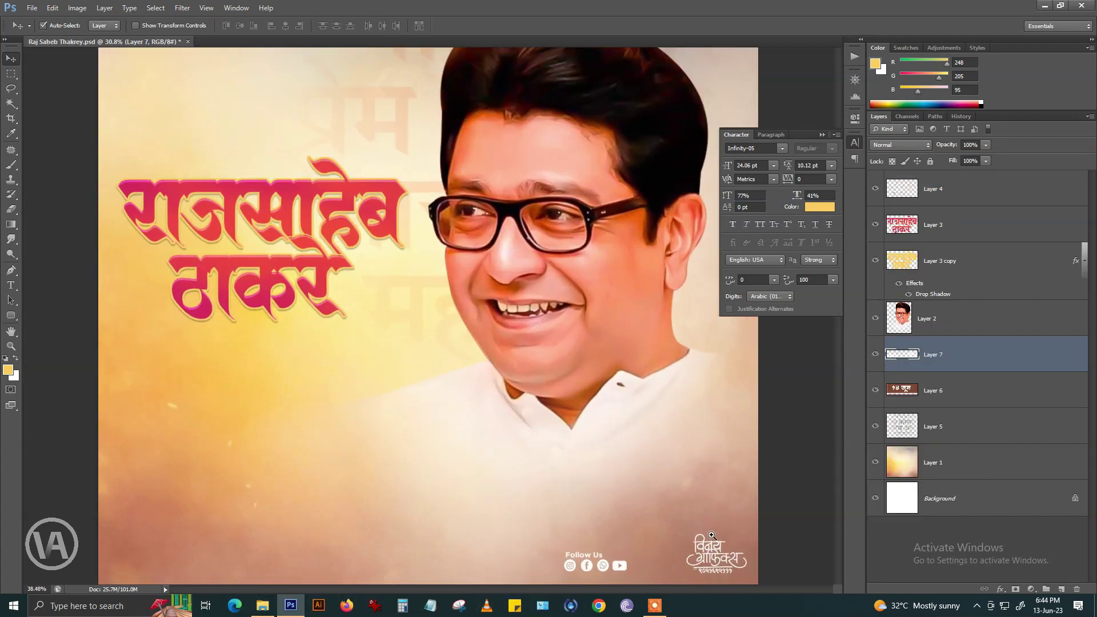
scroll(691, 541, "down", 4)
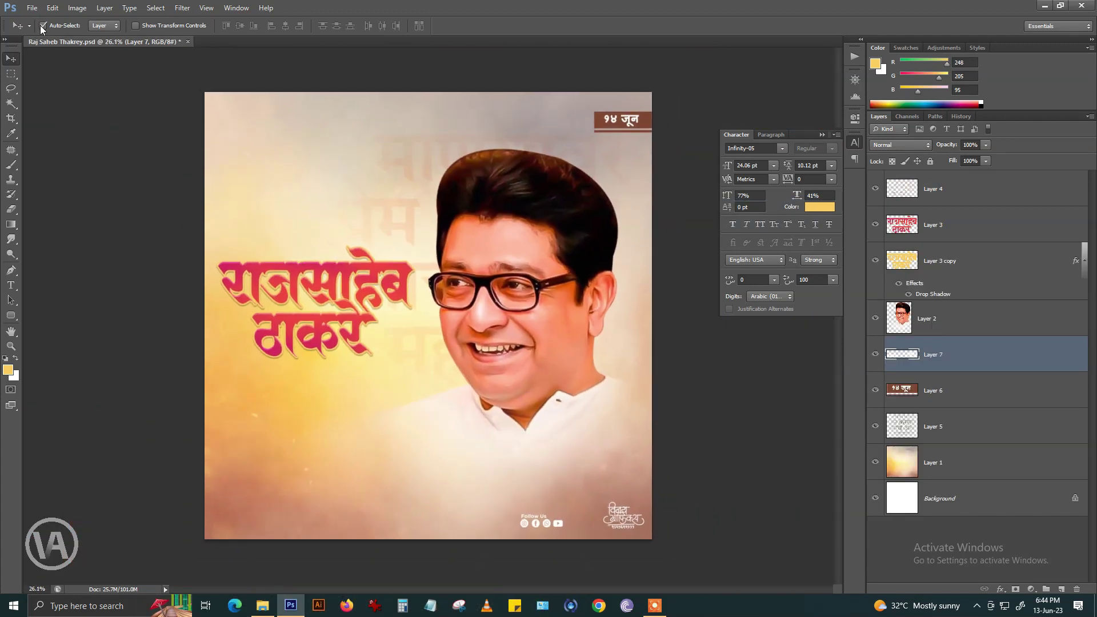
left_click(32, 8)
- Bring the web-address and credit text from Raj Saheb Thakrey (9).png into the poster as Layer 8
left_click(40, 27)
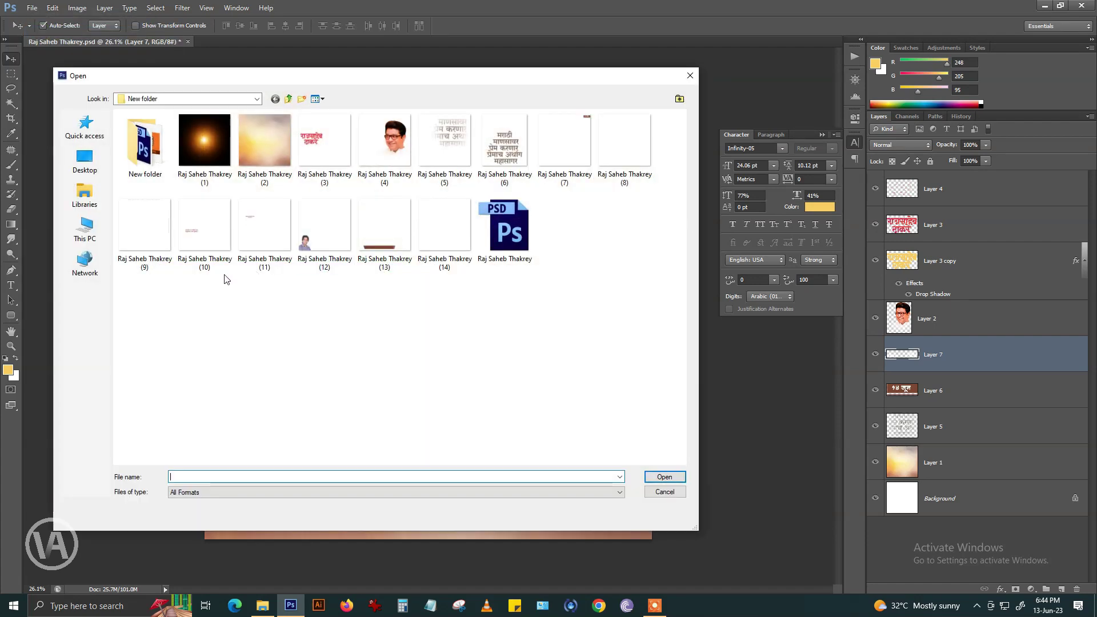
left_click(144, 226)
left_click(665, 476)
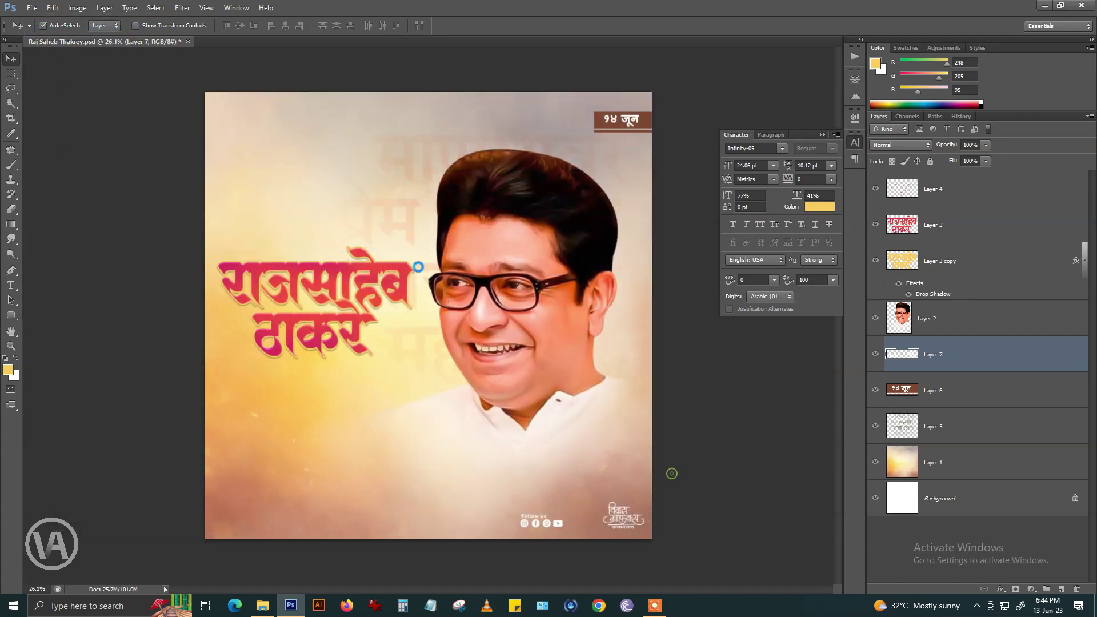
left_click_drag(252, 42, 222, 252)
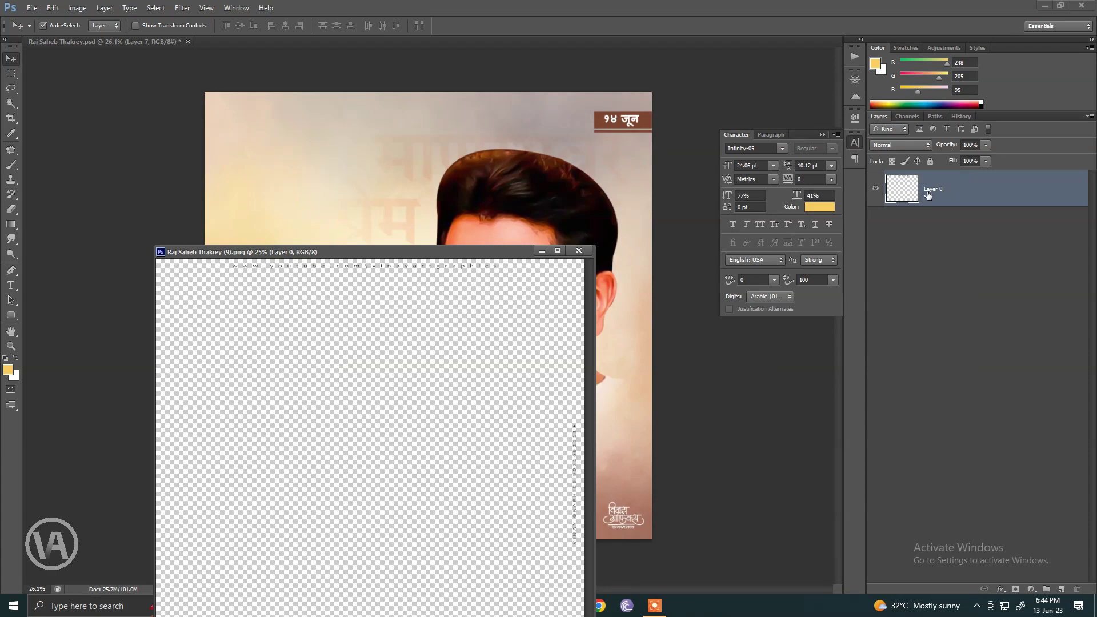
left_click_drag(928, 195, 521, 197)
left_click(578, 250)
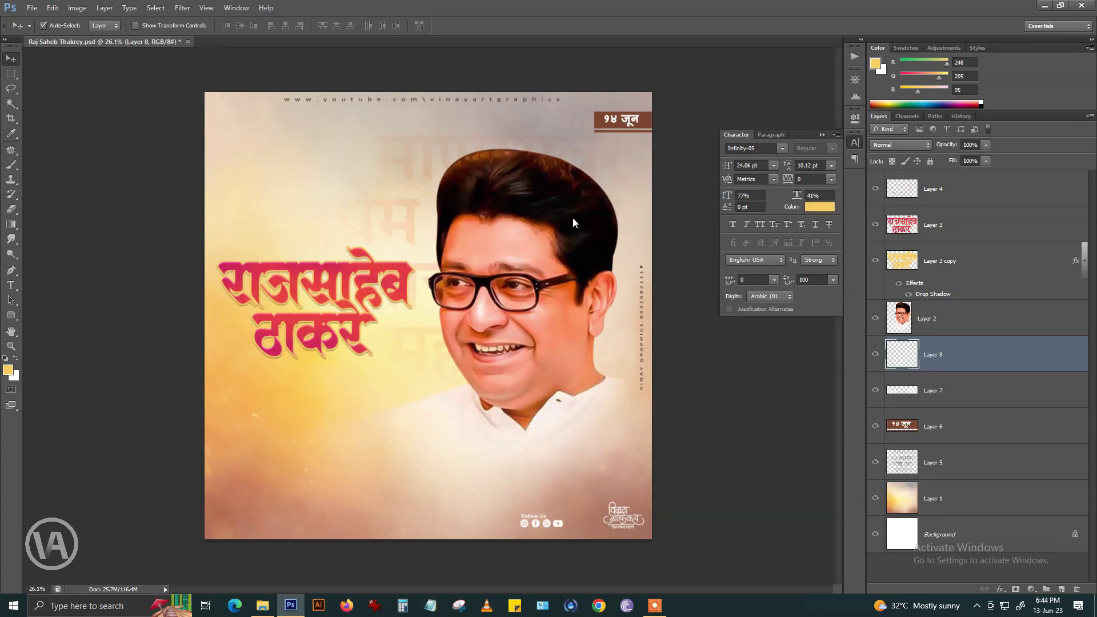
left_click_drag(623, 196, 627, 195)
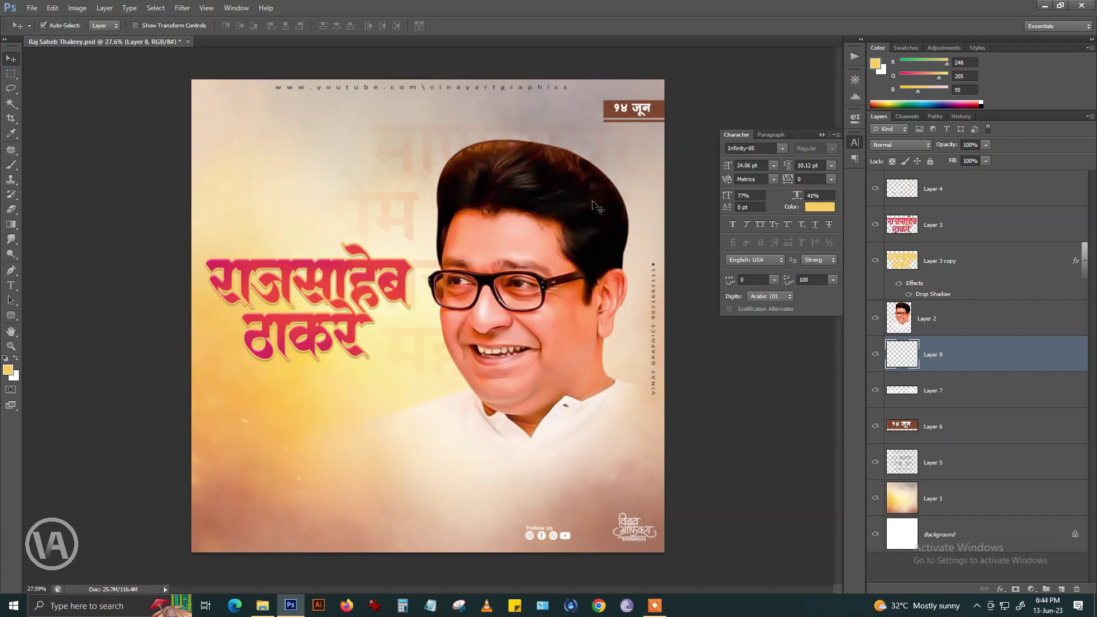
mouse_move(657, 329)
left_mouse_down()
mouse_move(688, 331)
mouse_move(550, 326)
left_mouse_up()
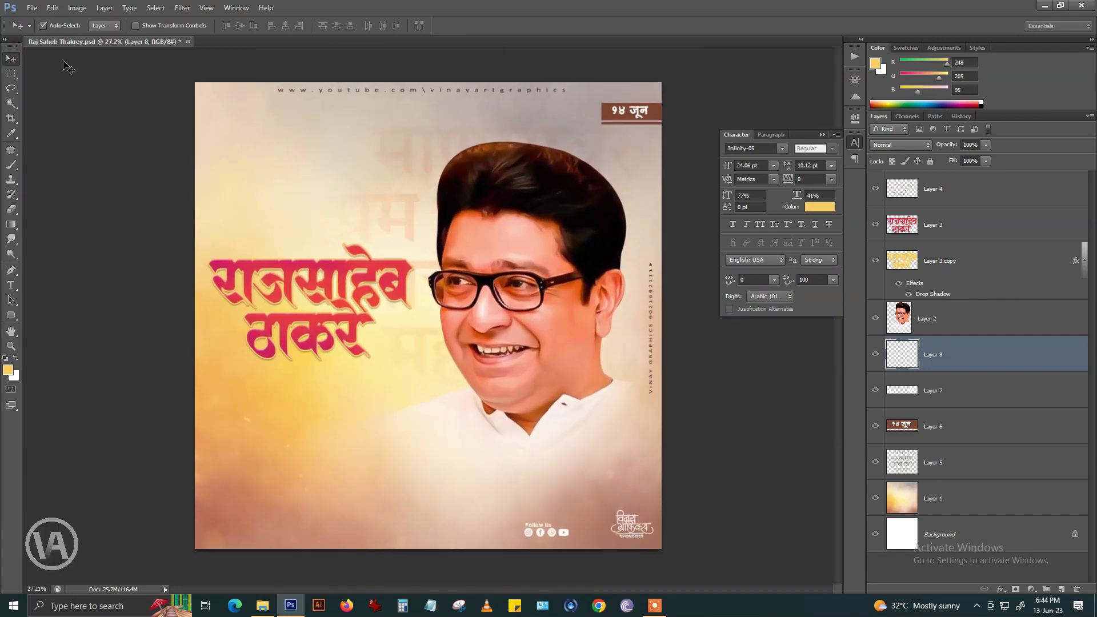
- Import the birthday-wish text from Raj Saheb Thakrey (10).png under the title as Layer 9
left_click(32, 8)
left_click(48, 31)
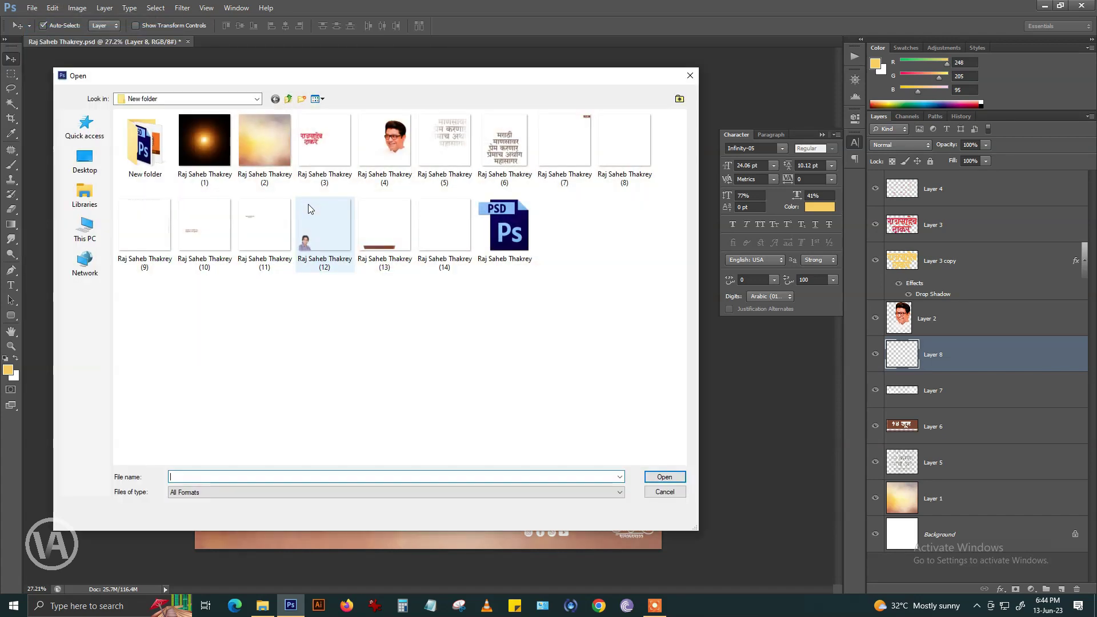
left_click(311, 217)
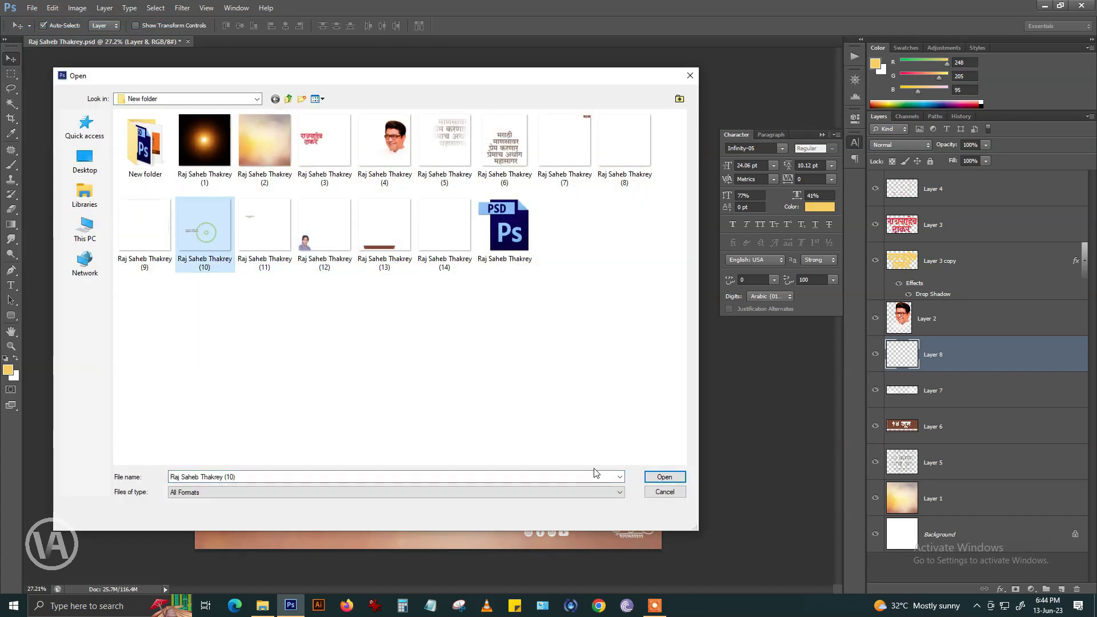
left_click(657, 478)
left_click_drag(274, 41, 274, 275)
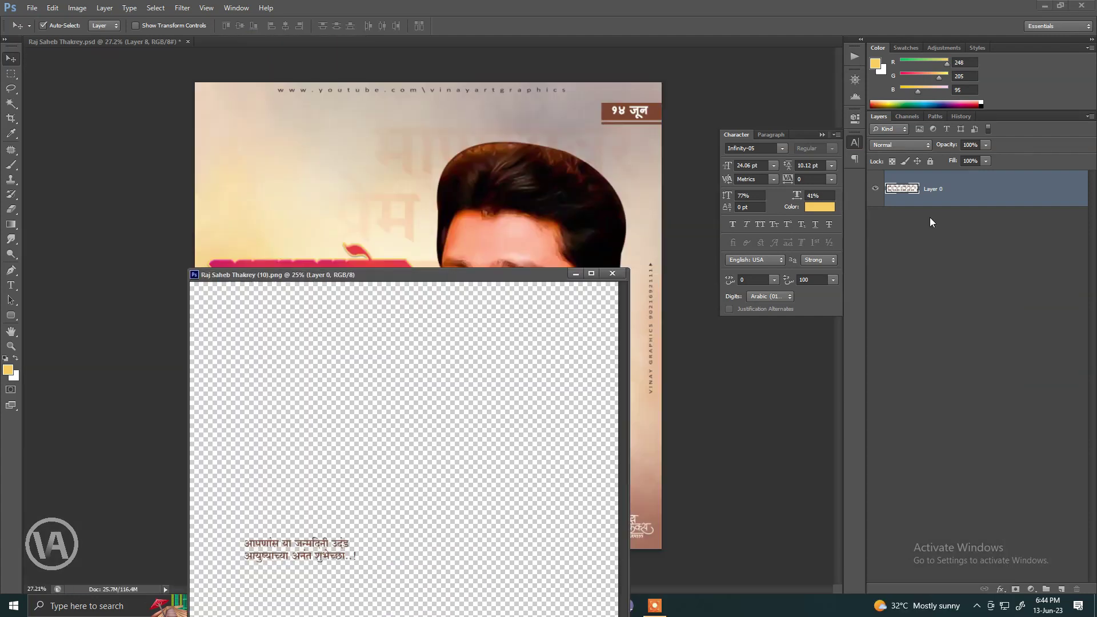
left_click_drag(909, 193, 331, 386)
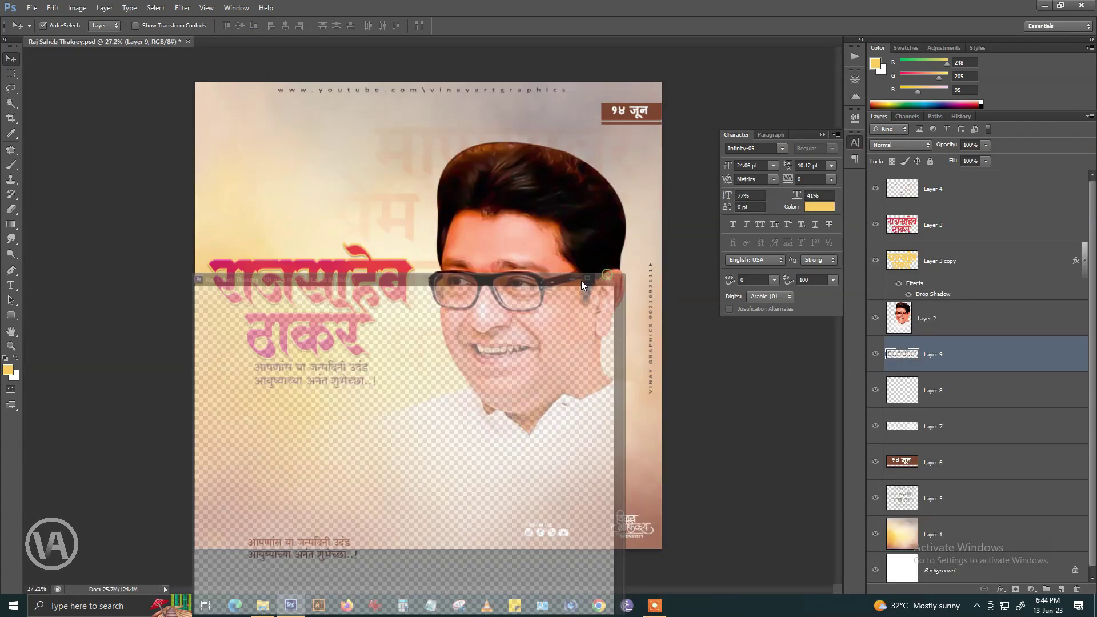
left_click(312, 383)
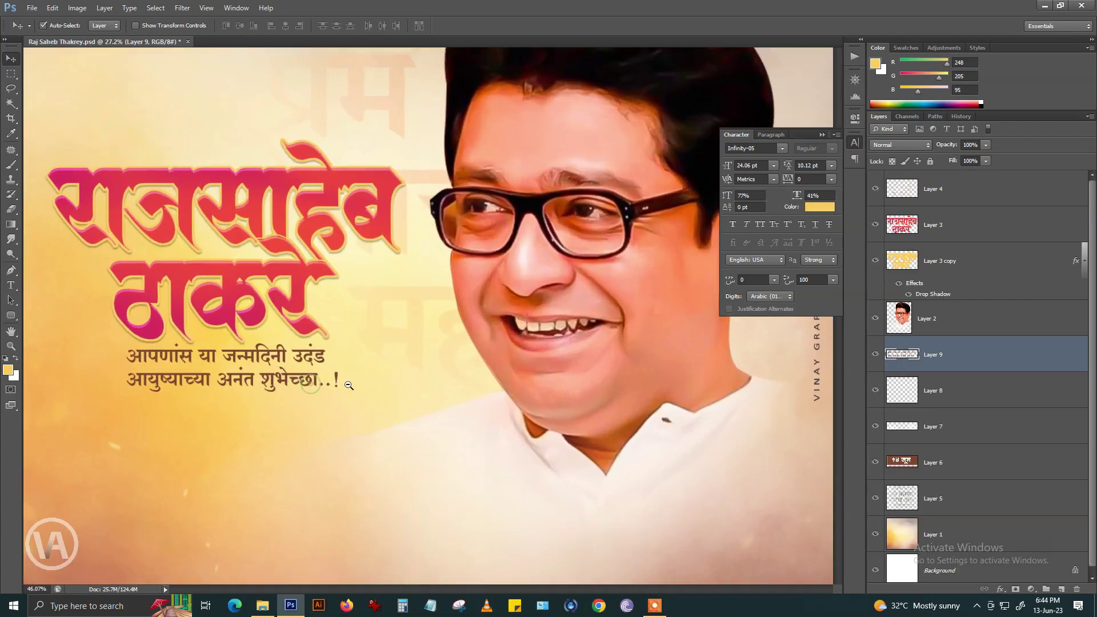
- Group Layer 4, Layer 3 and Layer 3 copy into Group 1, then centre the wish horizontally under it
left_click(940, 198)
left_click(946, 220, "shift")
left_click(943, 260, "shift")
key("ctrl+g")
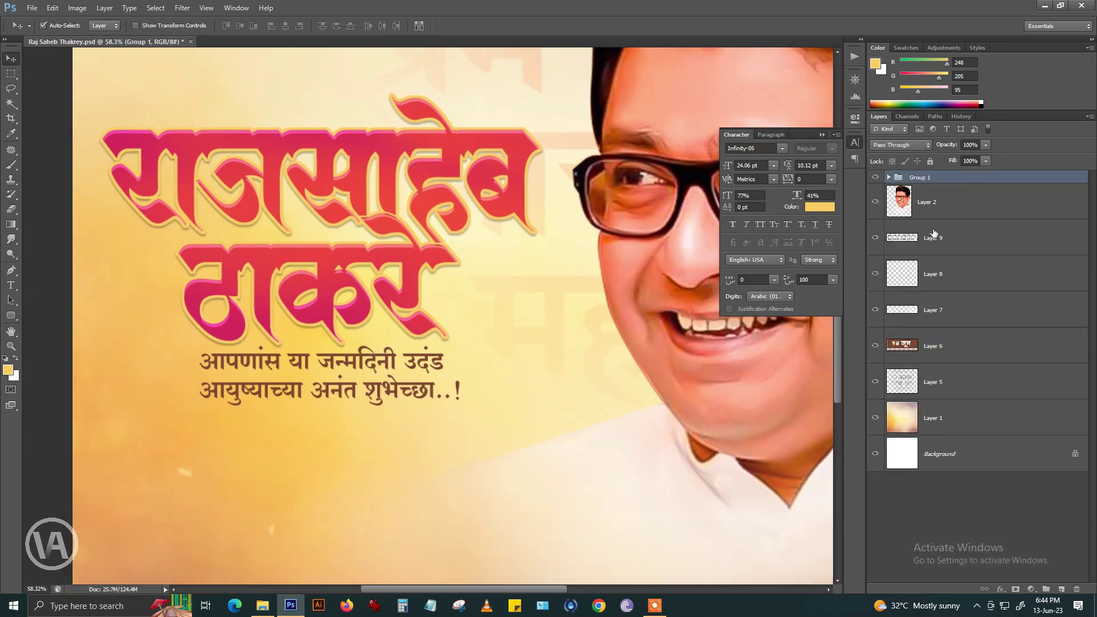
left_click(928, 240, "ctrl")
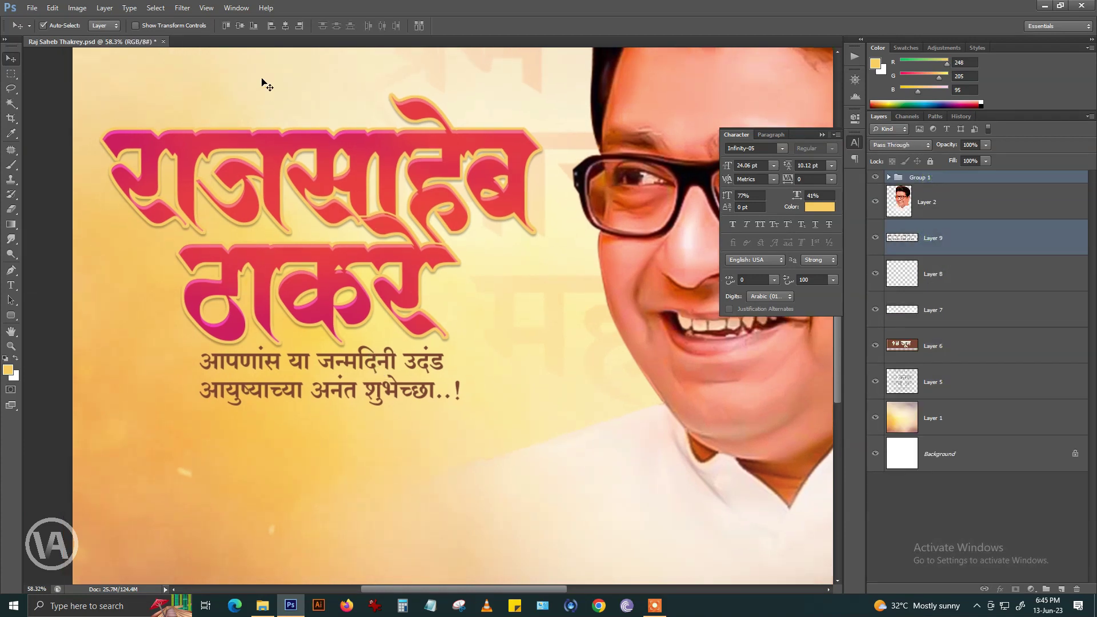
left_click(282, 28)
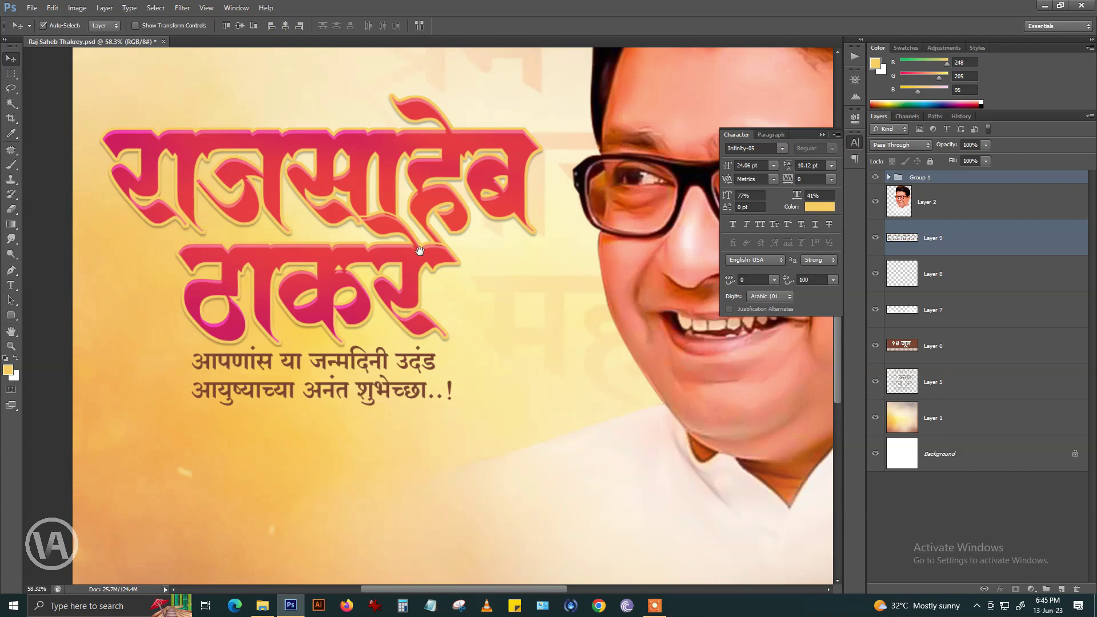
scroll(420, 251, "down", 2)
scroll(420, 251, "down", 2)
scroll(419, 269, "up", 2)
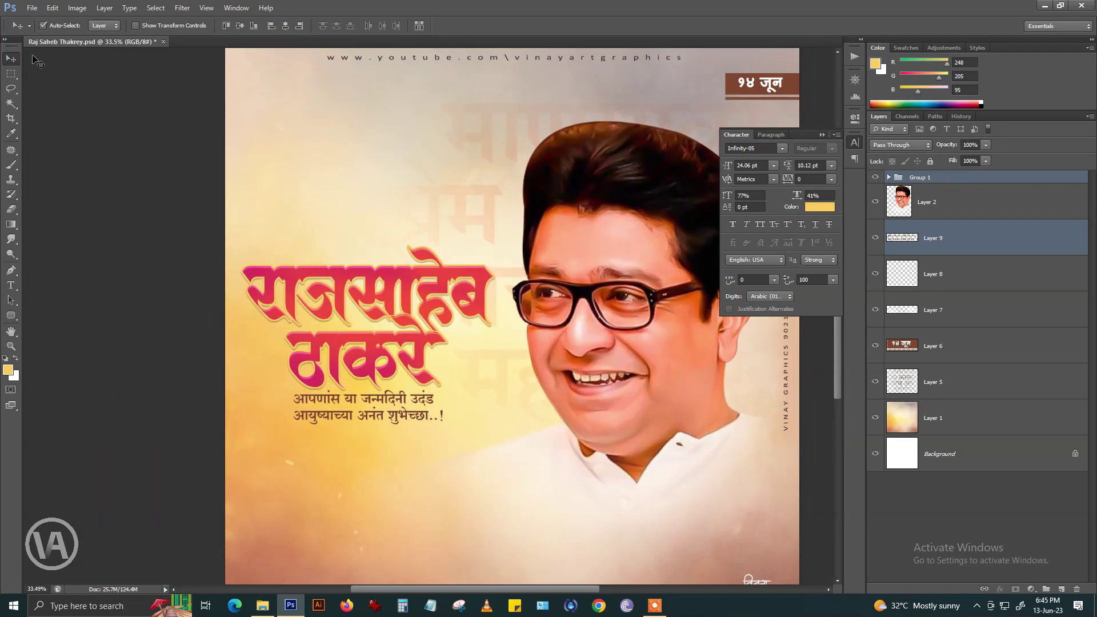
- Import the heading line from Raj Saheb Thakrey (11).png above the title as Layer 10
left_click(32, 8)
left_click(43, 33)
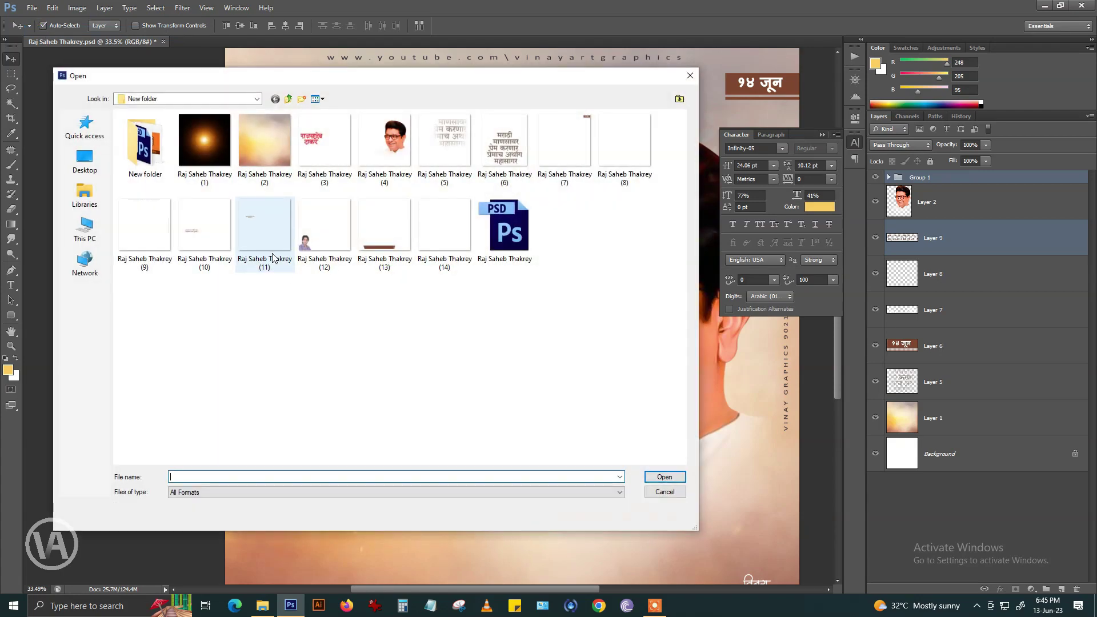
left_click(255, 240)
left_click(665, 477)
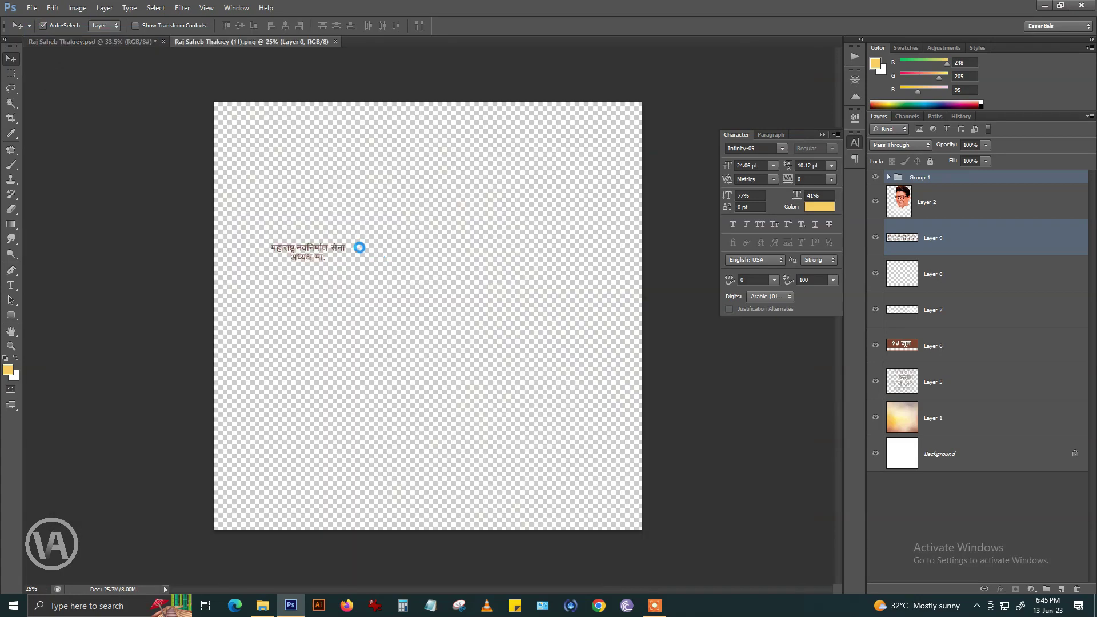
mouse_move(285, 42)
left_mouse_down()
mouse_move(503, 263)
mouse_move(312, 266)
left_mouse_up()
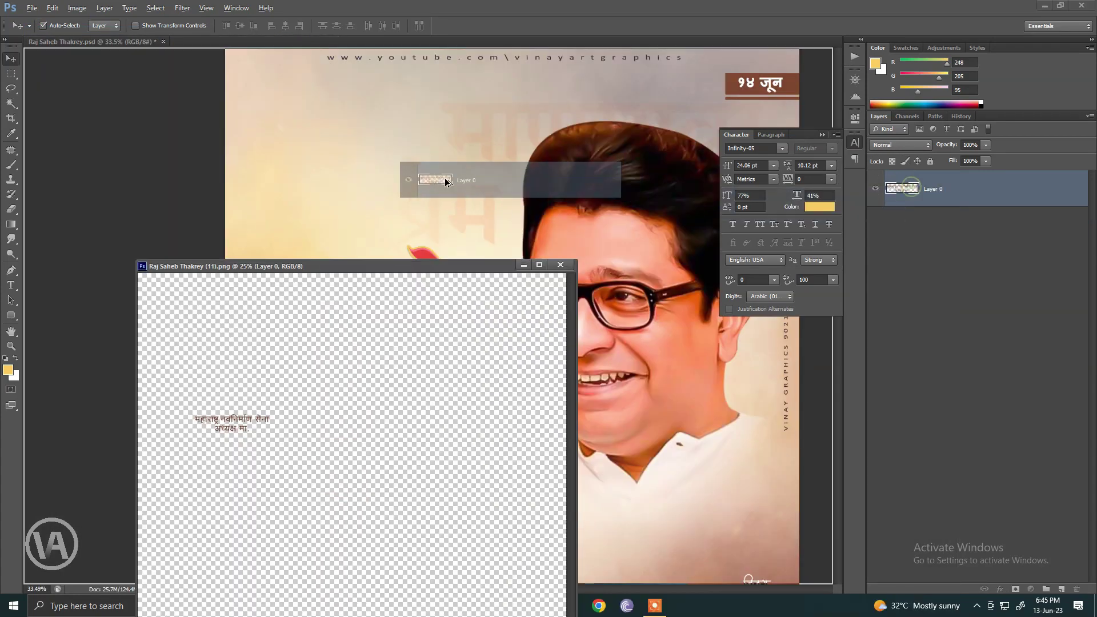
left_click_drag(934, 188, 503, 183)
left_click(561, 265)
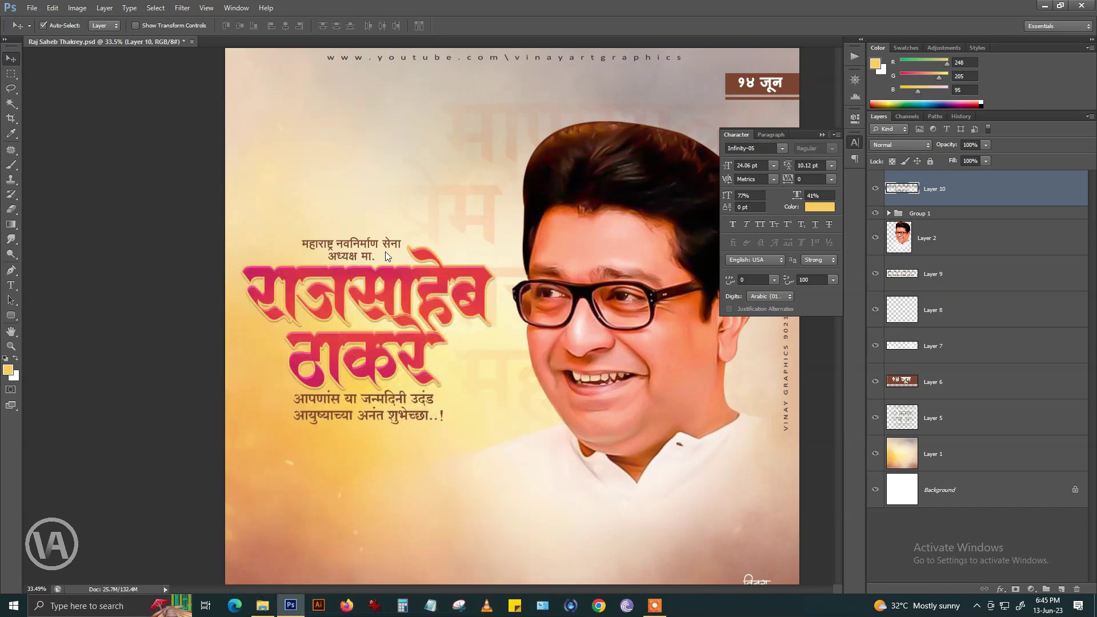
- Zoom in to check the heading placement, then save the poster
mouse_move(388, 256)
left_mouse_down()
mouse_move(407, 248)
mouse_move(392, 261)
left_mouse_up()
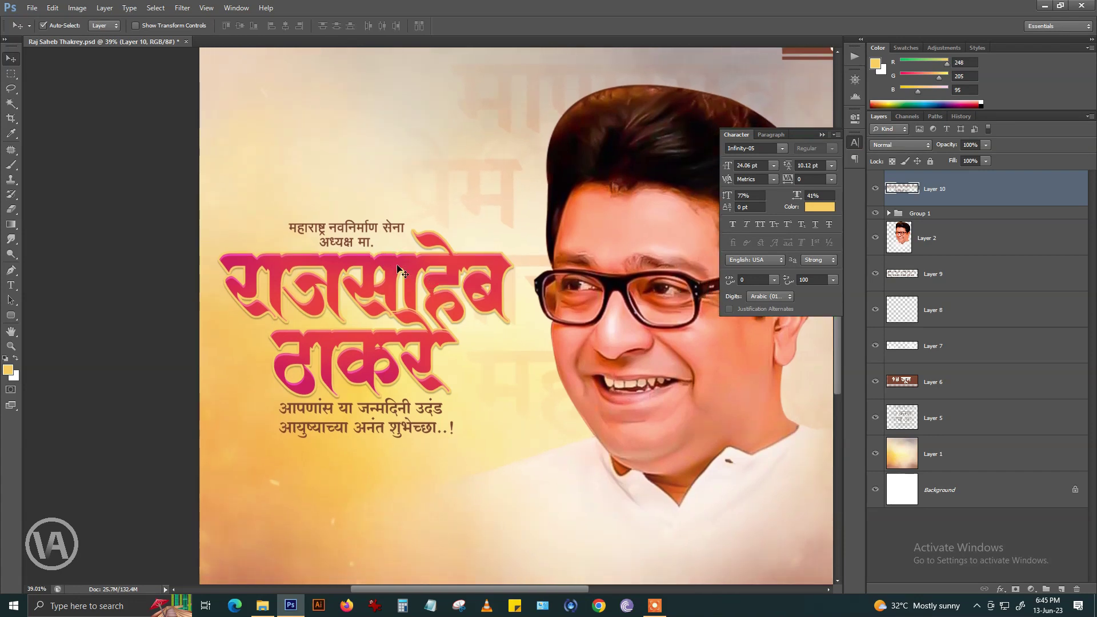
left_click_drag(398, 271, 383, 303)
key("ctrl+s")
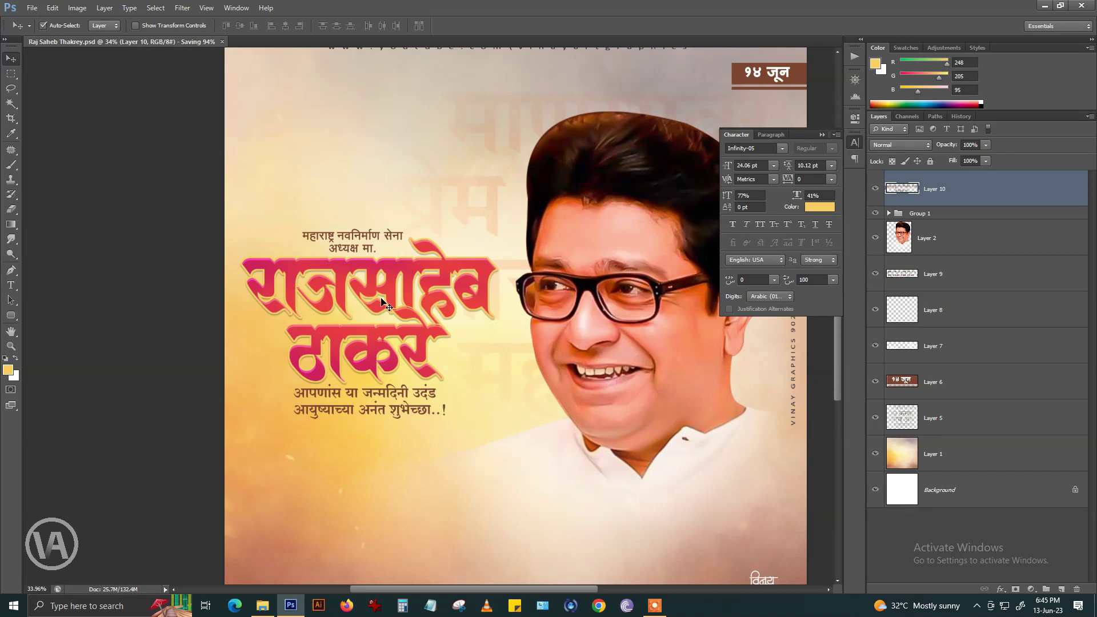
- Sample the title's red with a 600 px brush and load the lettering as a selection on a new layer
left_click(890, 213)
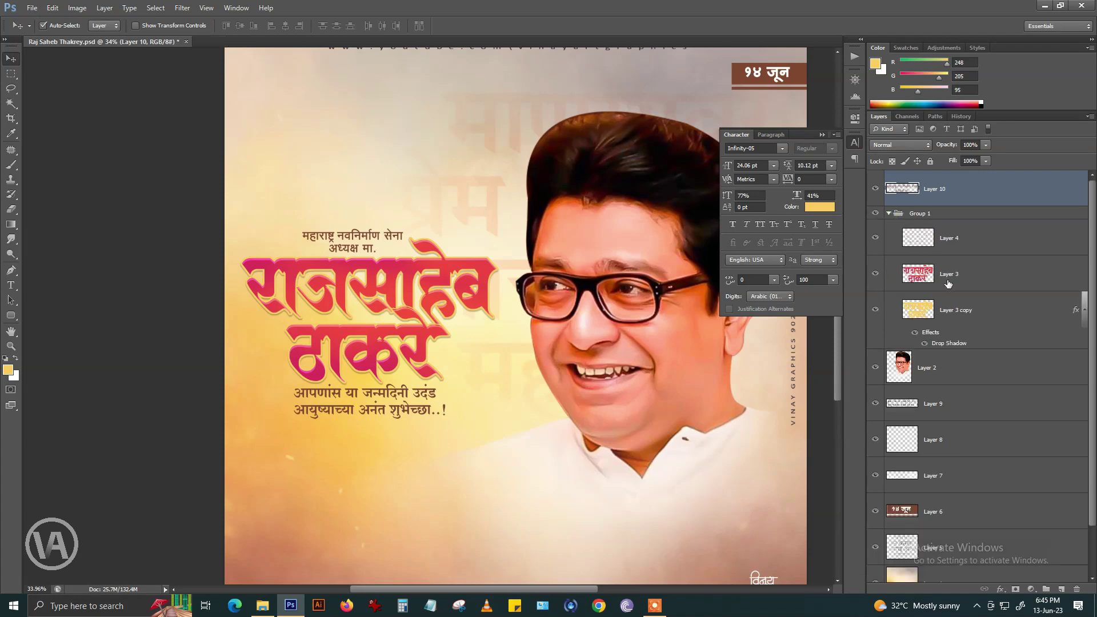
left_click(937, 274)
key("b")
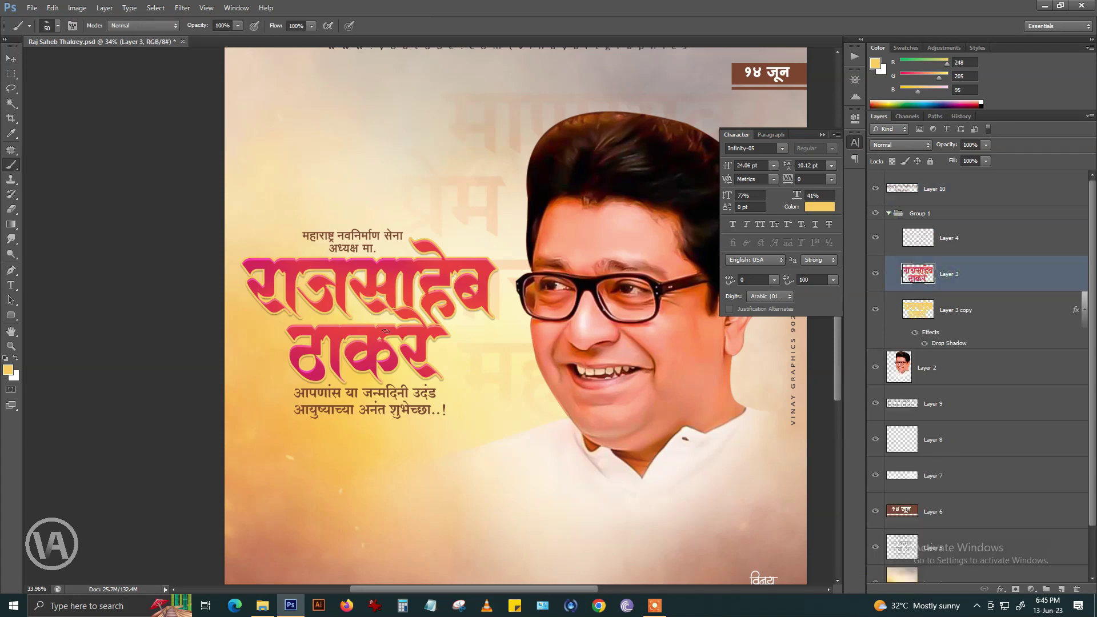
left_click(292, 299, "alt")
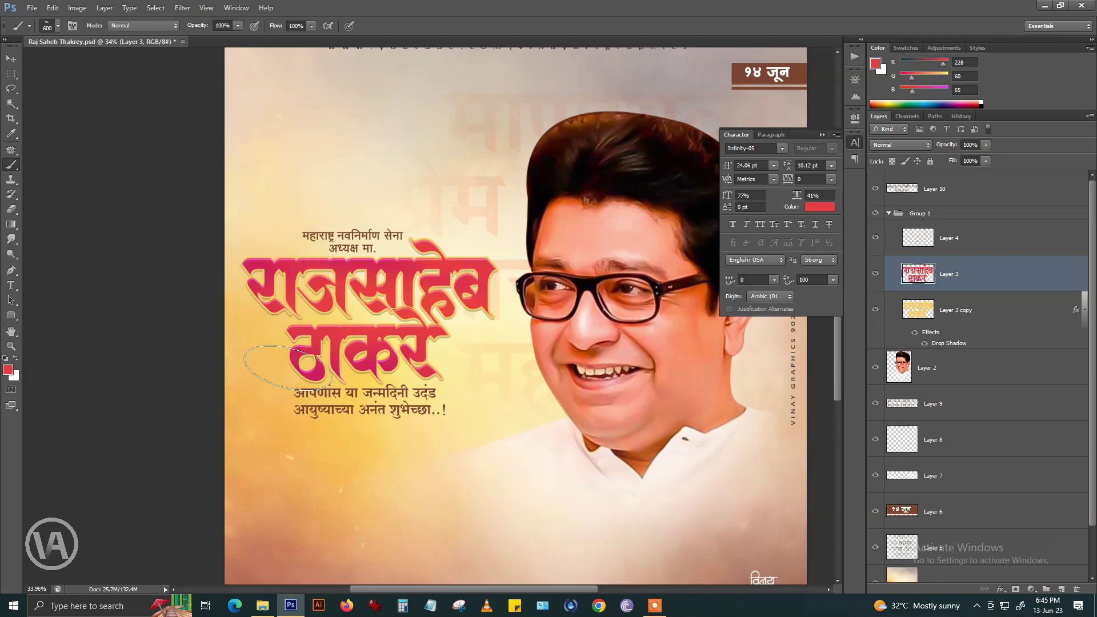
key("bracketright")
key("bracketright")
key("bracketright")
left_click(928, 280, "ctrl")
left_click(1061, 589)
- Paint red over the title lettering at 600 and 300 px brush sizes, then deselect
scroll(372, 348, "up", 3)
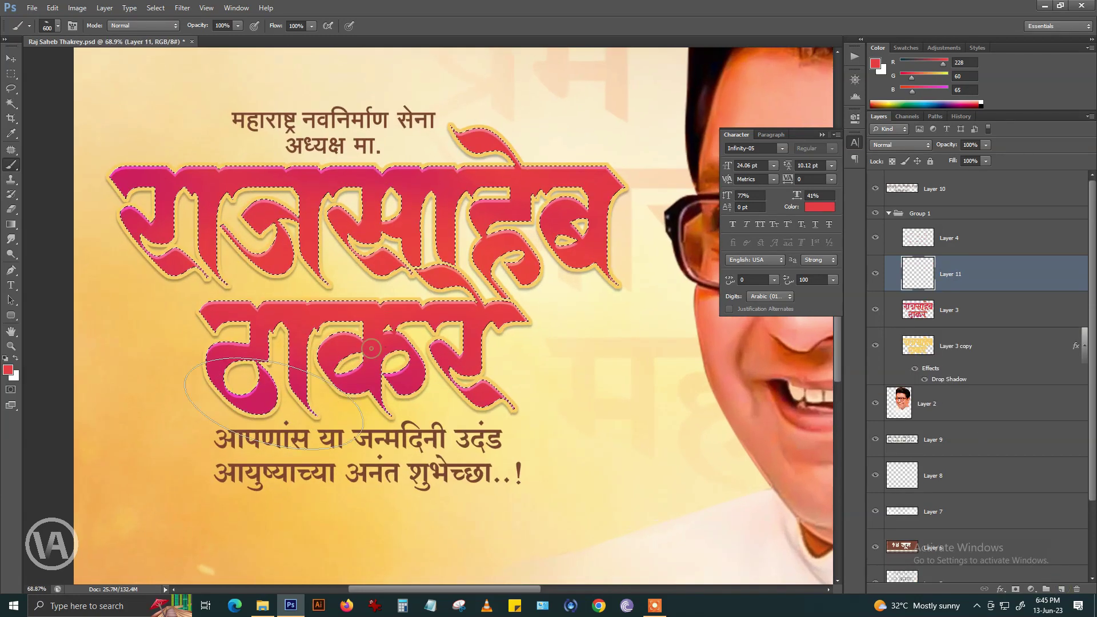
left_click_drag(274, 403, 502, 379)
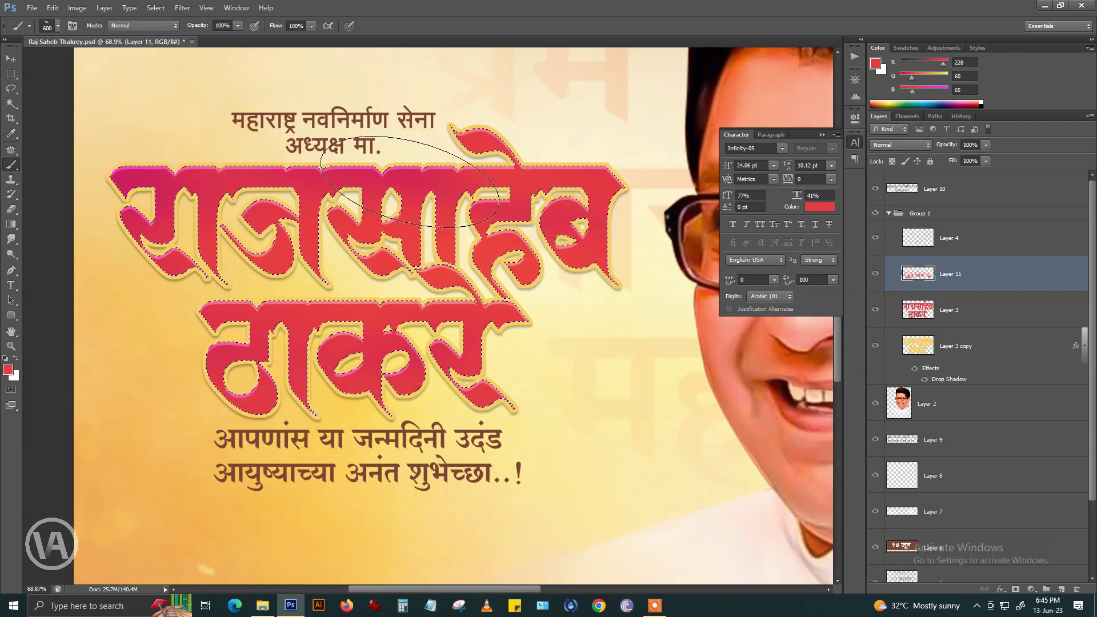
key("bracketleft")
key("bracketleft")
key("bracketleft")
mouse_move(266, 234)
left_mouse_down()
mouse_move(633, 250)
mouse_move(604, 275)
mouse_move(123, 253)
mouse_move(651, 274)
left_mouse_up()
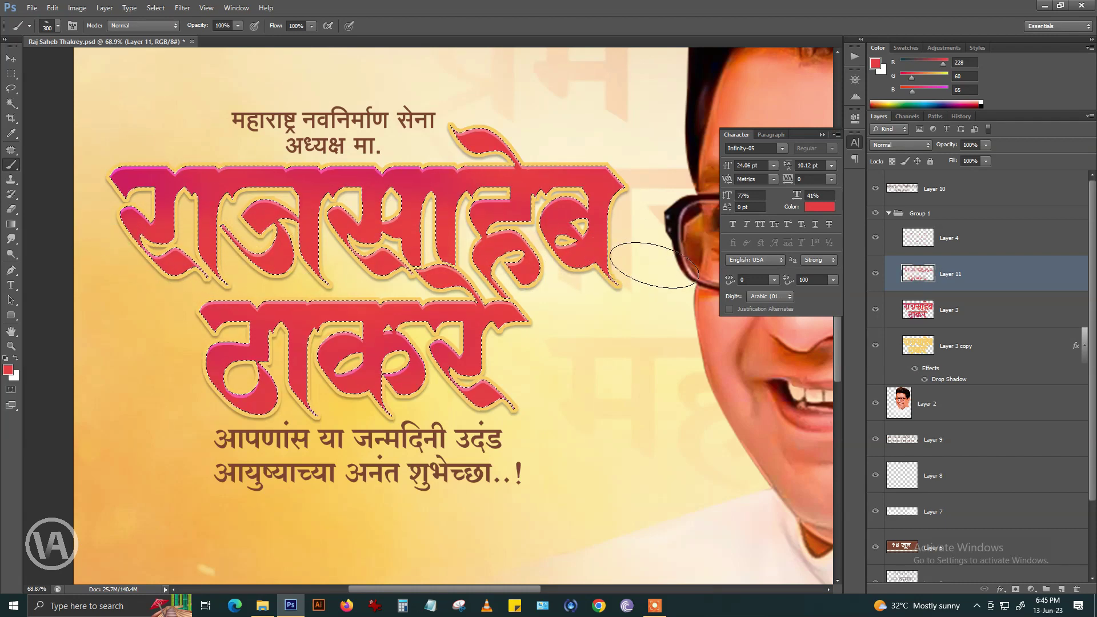
key("ctrl+d")
left_click(899, 144)
- Set the red paint layer's blend mode to Multiply
left_click(887, 194)
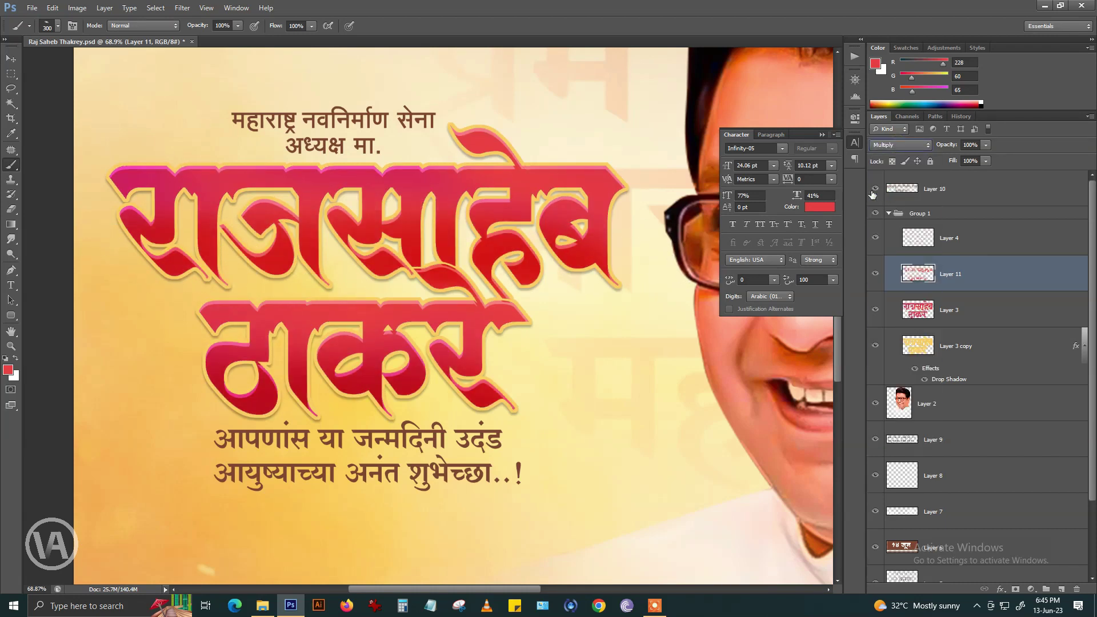
scroll(443, 327, "down", 4)
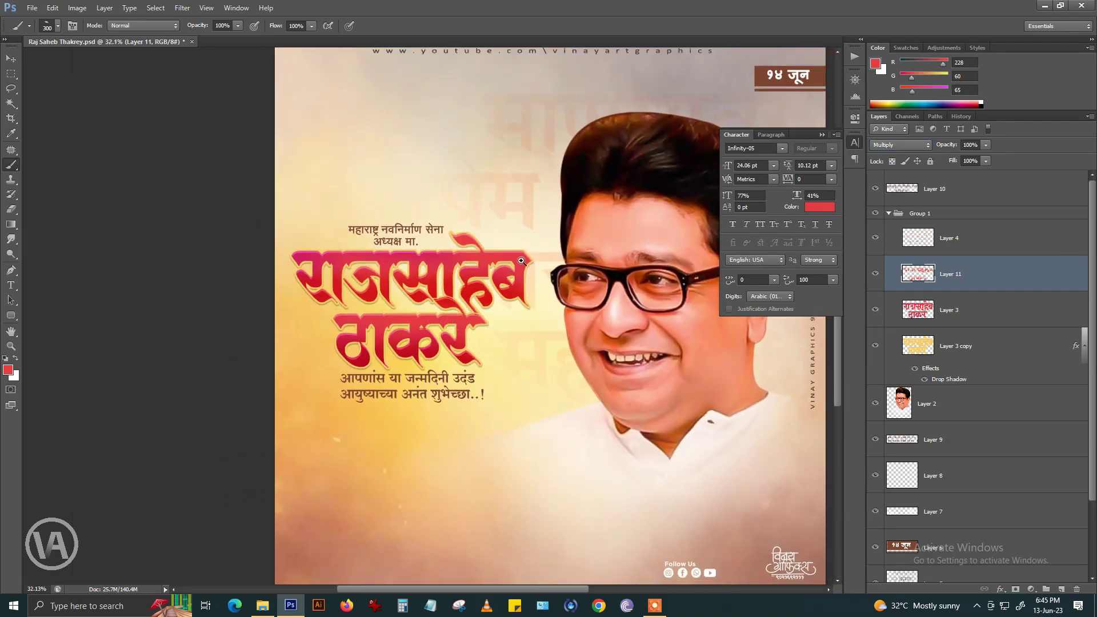
scroll(424, 339, "down", 2)
scroll(358, 330, "up", 5)
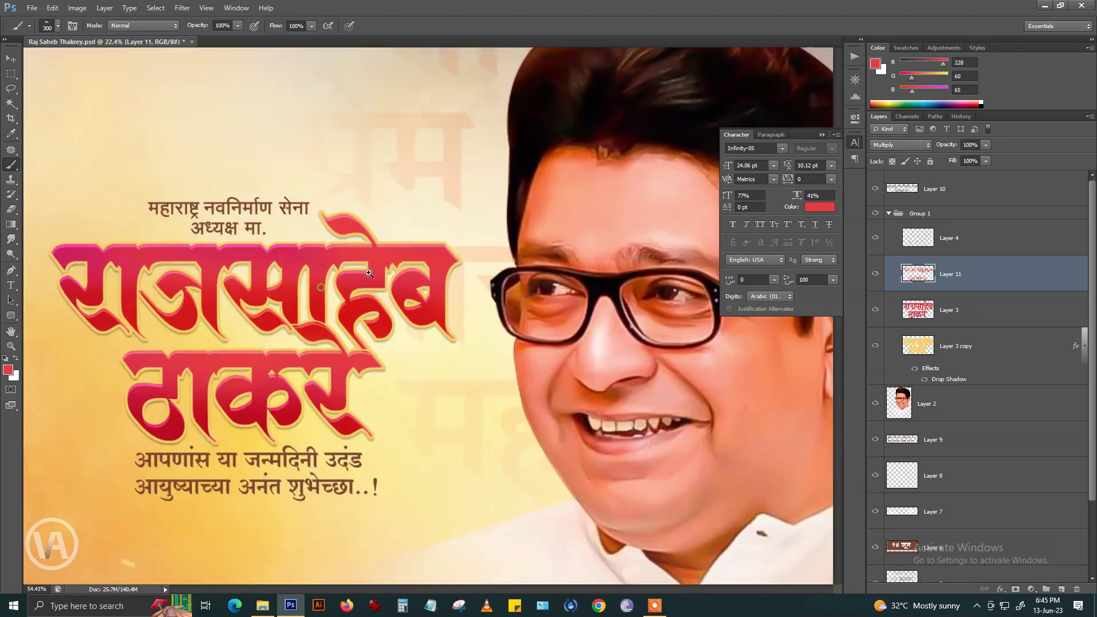
scroll(446, 297, "up", 3)
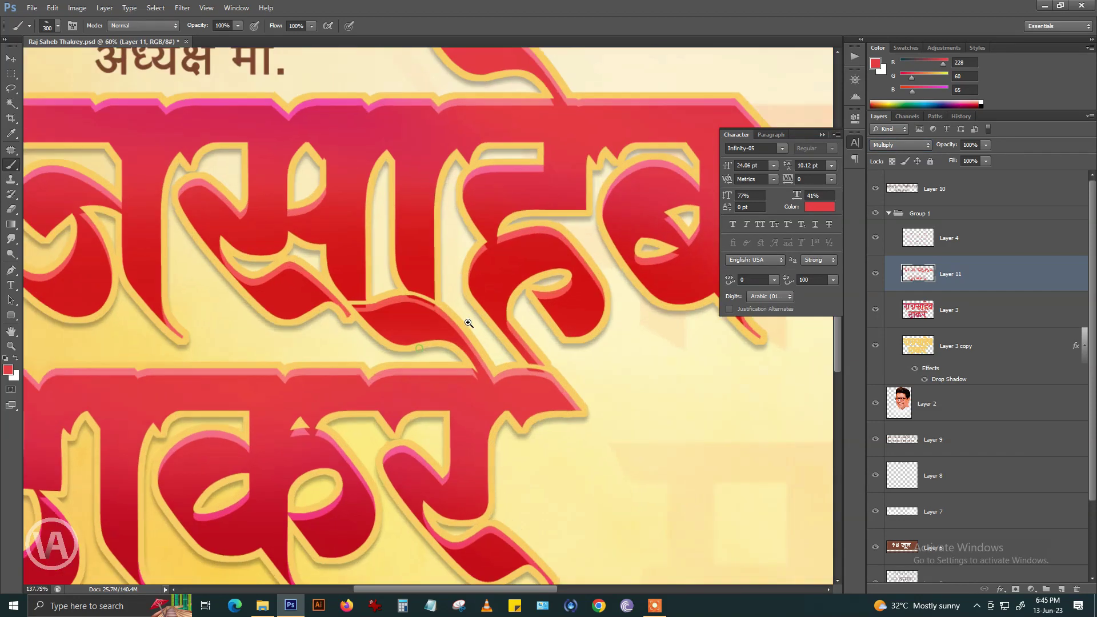
scroll(468, 300, "up", 3)
scroll(358, 271, "up", 3)
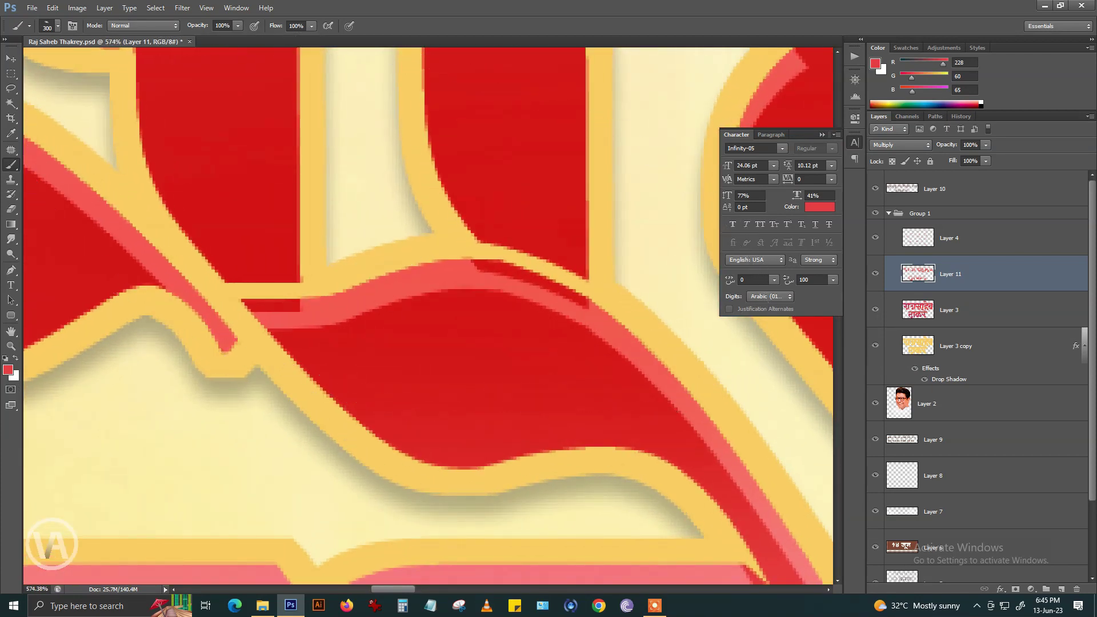
- Lasso the pink stroke on a title letter and check Layer 4 by toggling layer visibility
key("l")
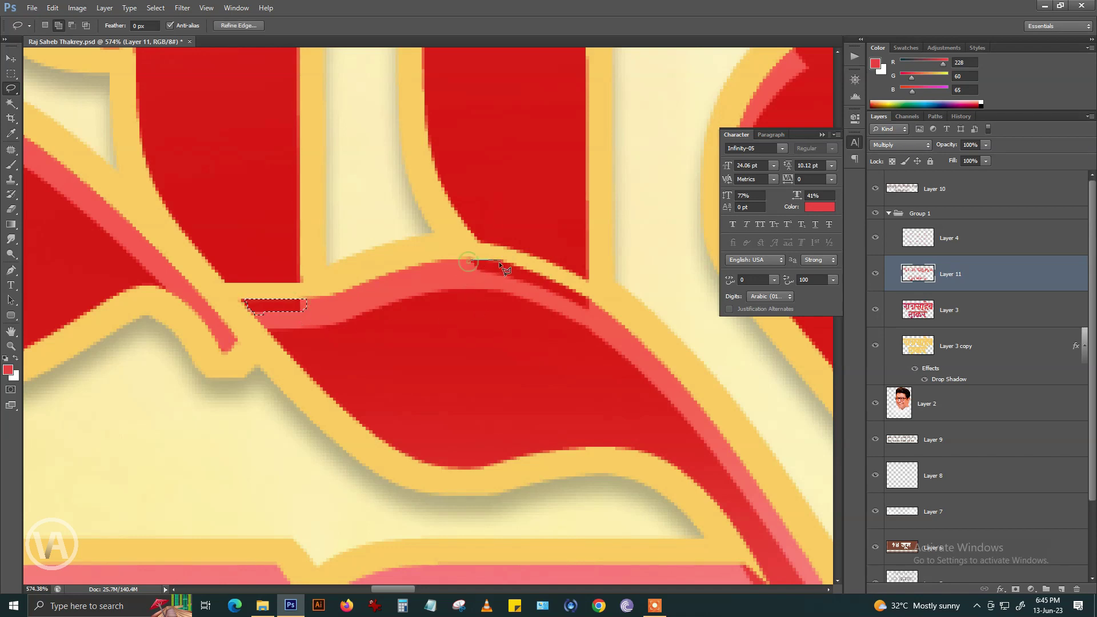
mouse_move(587, 298)
left_mouse_down()
mouse_move(596, 309)
mouse_move(539, 289)
left_mouse_up()
left_click_drag(475, 283, 461, 267)
left_click(875, 312)
left_click(875, 237)
left_click(932, 246)
left_click(875, 238, "alt")
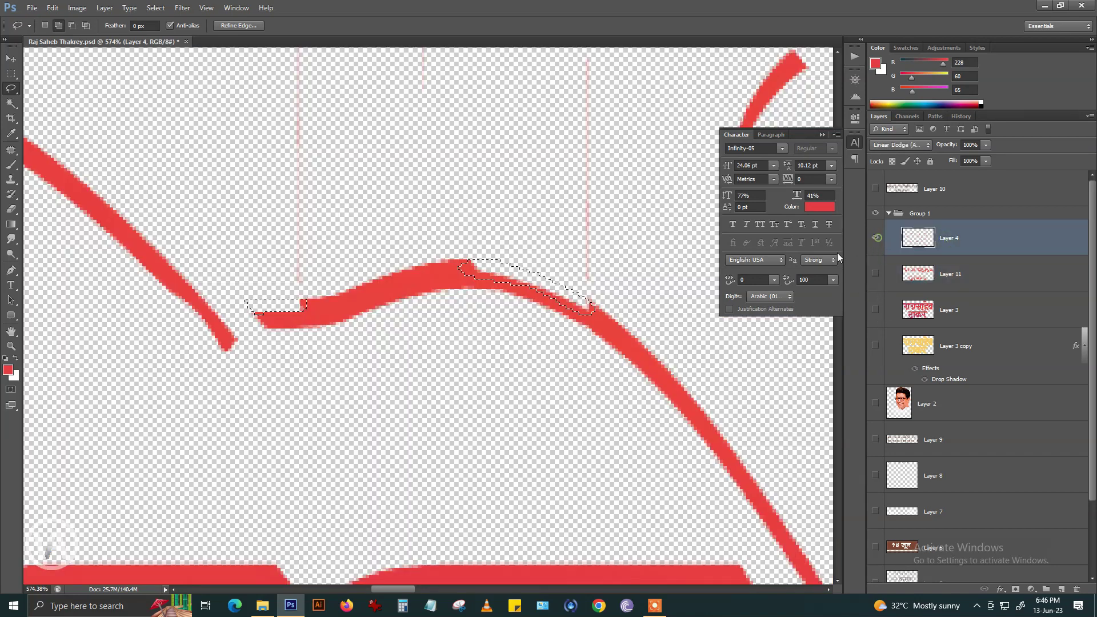
key("b")
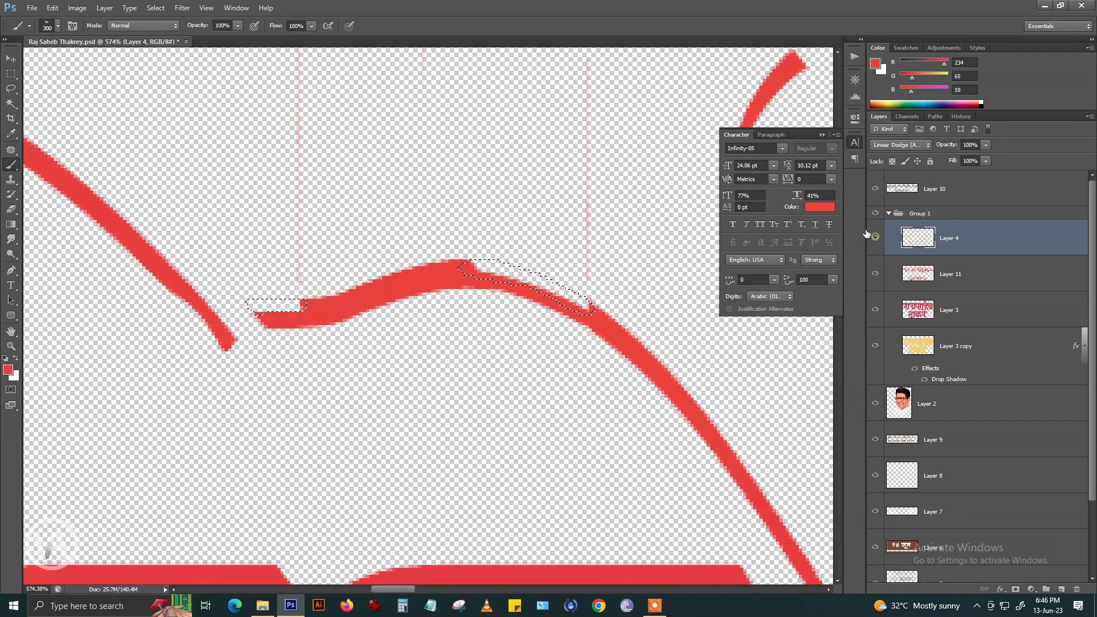
left_click(875, 237, "alt")
key("ctrl+d")
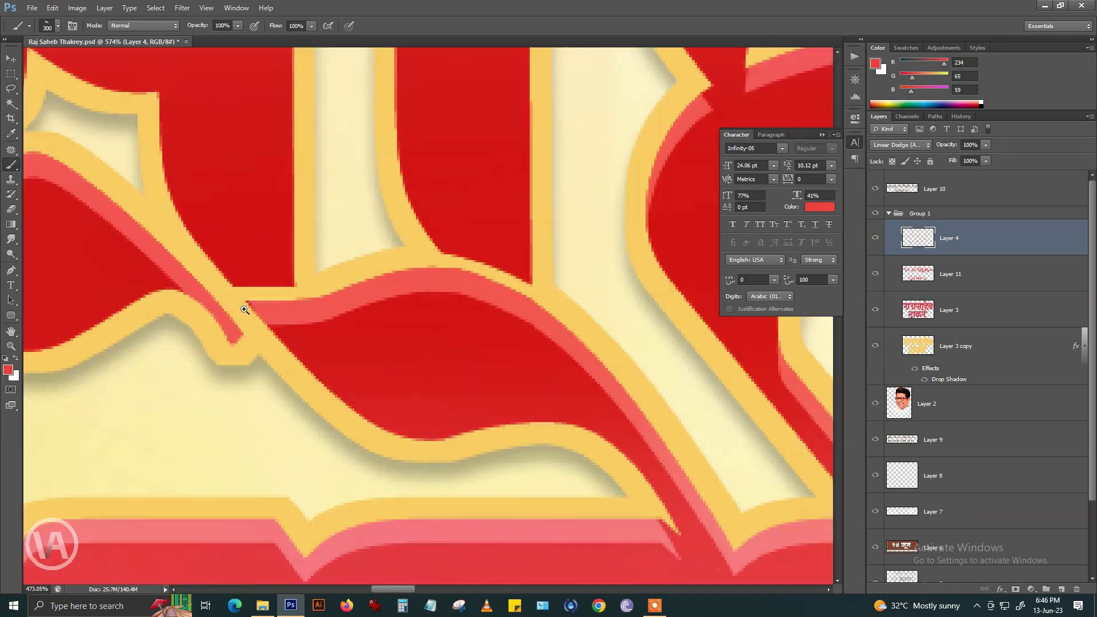
- Lasso a thin sliver along the pink edge of the title lettering
scroll(245, 306, "down", 5)
left_click_drag(294, 300, 347, 304)
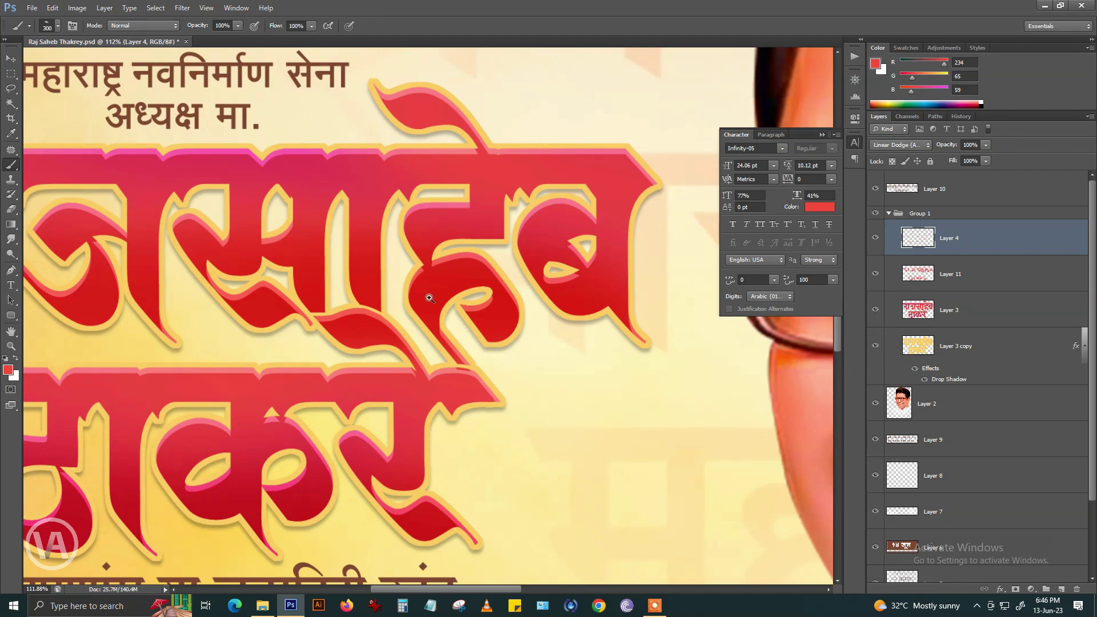
scroll(430, 298, "down", 2)
scroll(462, 329, "up", 4)
scroll(552, 311, "up", 3)
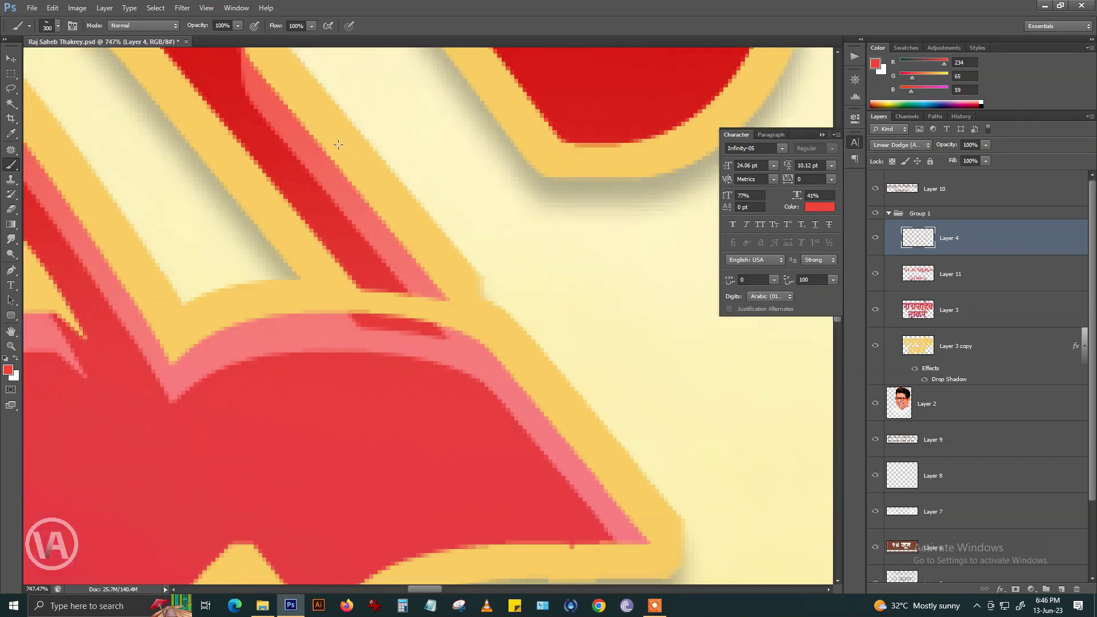
key("l")
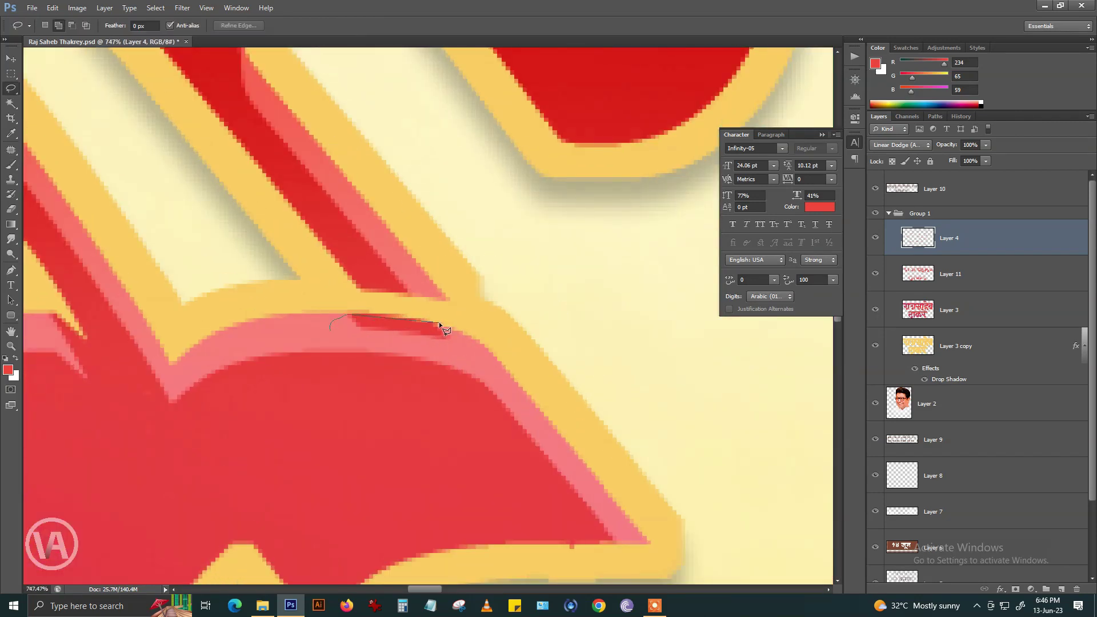
left_click_drag(440, 324, 331, 328)
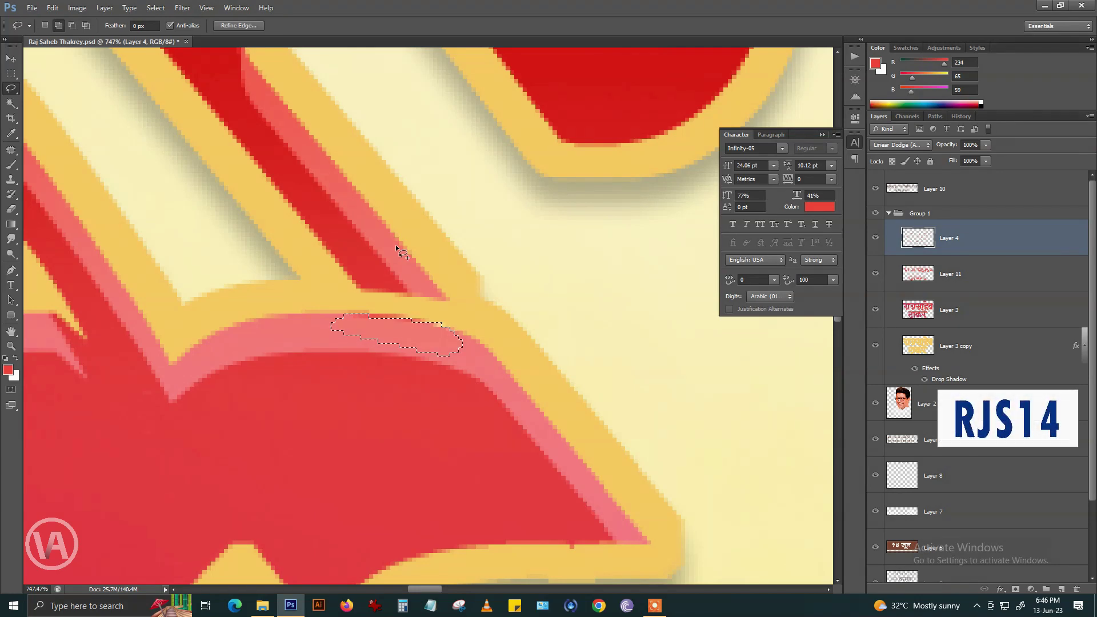
scroll(403, 313, "down", 4)
scroll(400, 311, "down", 2)
scroll(399, 310, "down", 1)
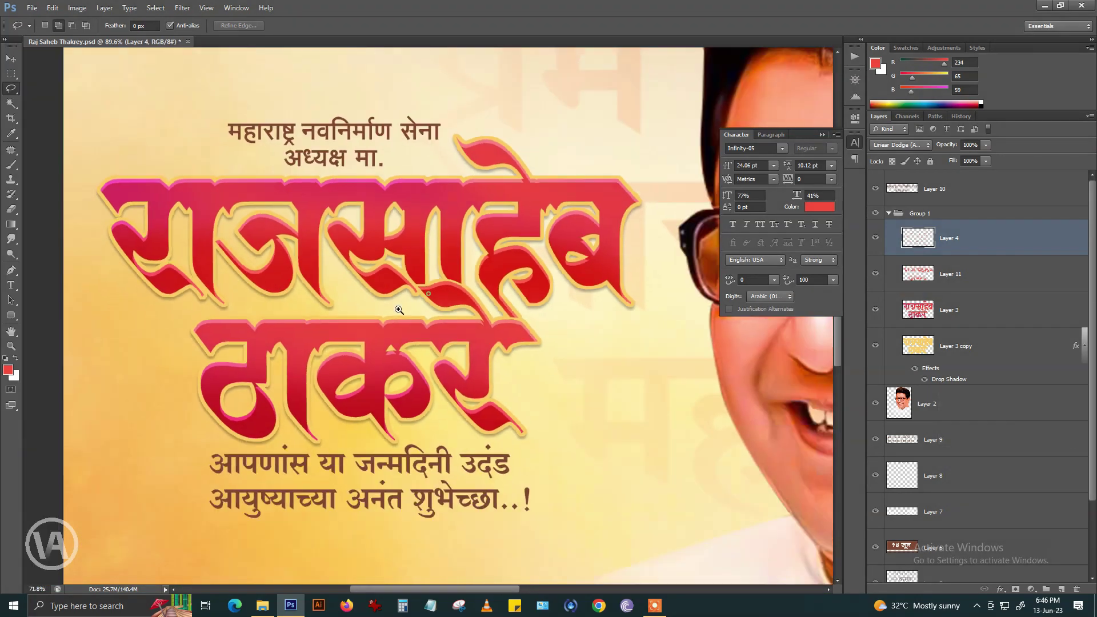
scroll(399, 310, "down", 3)
- Save the poster and look over the layout
key("ctrl+s")
scroll(481, 255, "down", 1)
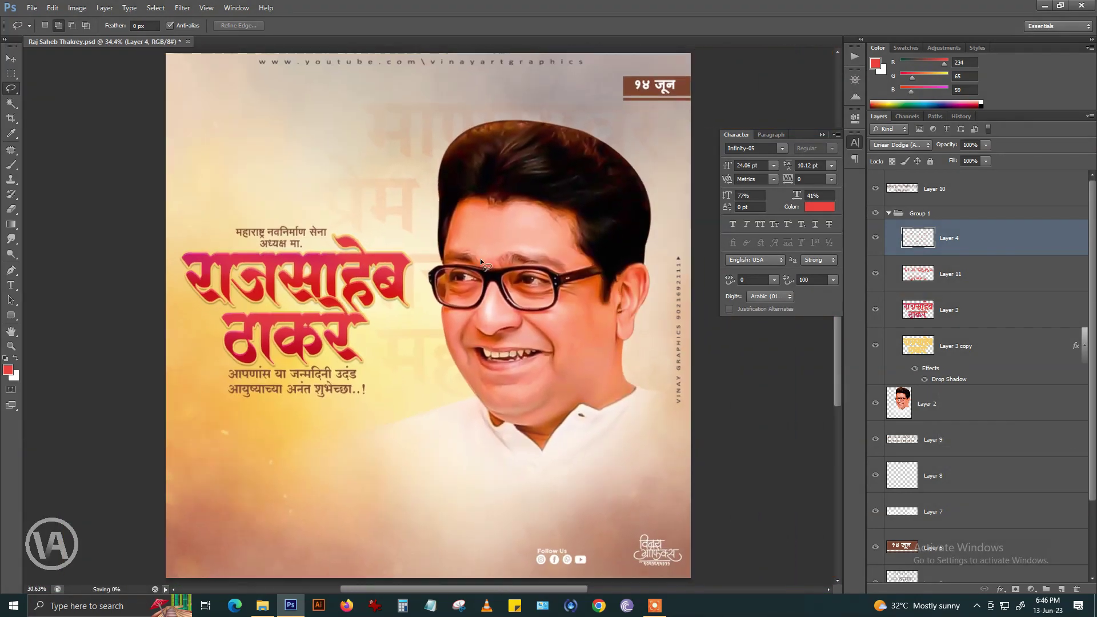
scroll(358, 297, "down", 1)
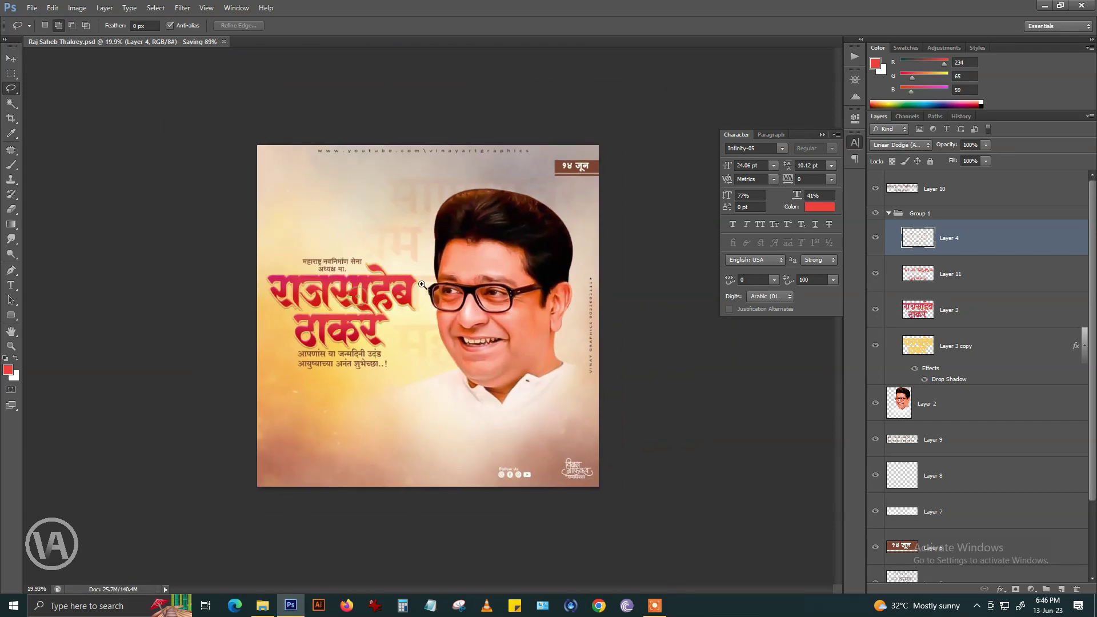
scroll(436, 284, "up", 3)
scroll(433, 285, "up", 1)
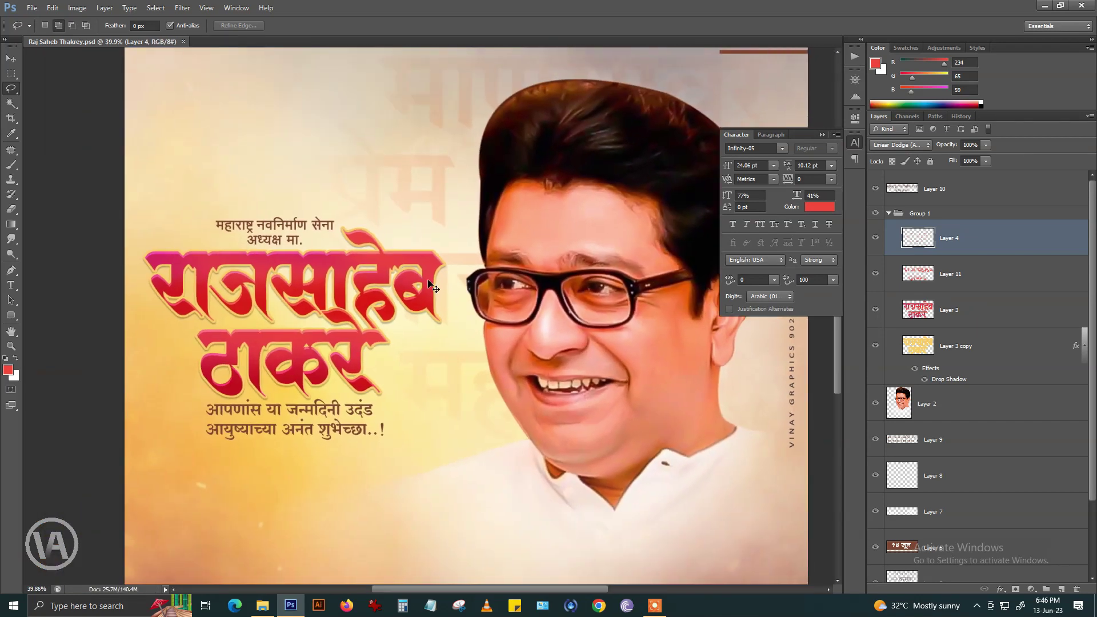
scroll(399, 312, "down", 2)
scroll(333, 261, "up", 1)
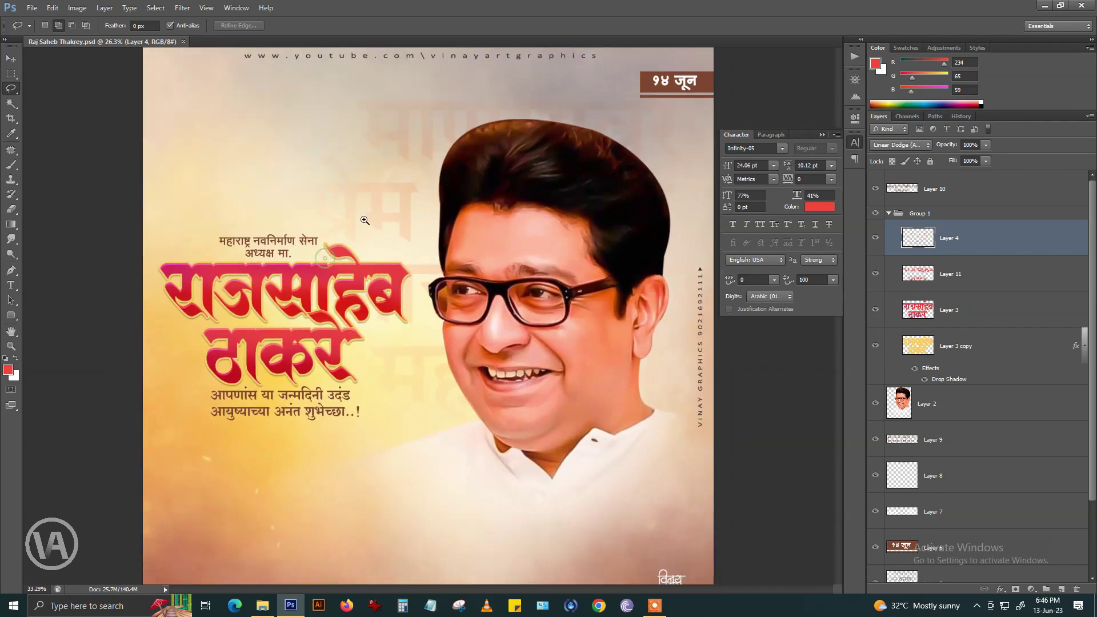
- Place the portrait from Raj Saheb Thakrey (12).png in the poster's lower-left corner as Layer 12
left_click(32, 8)
left_click(43, 30)
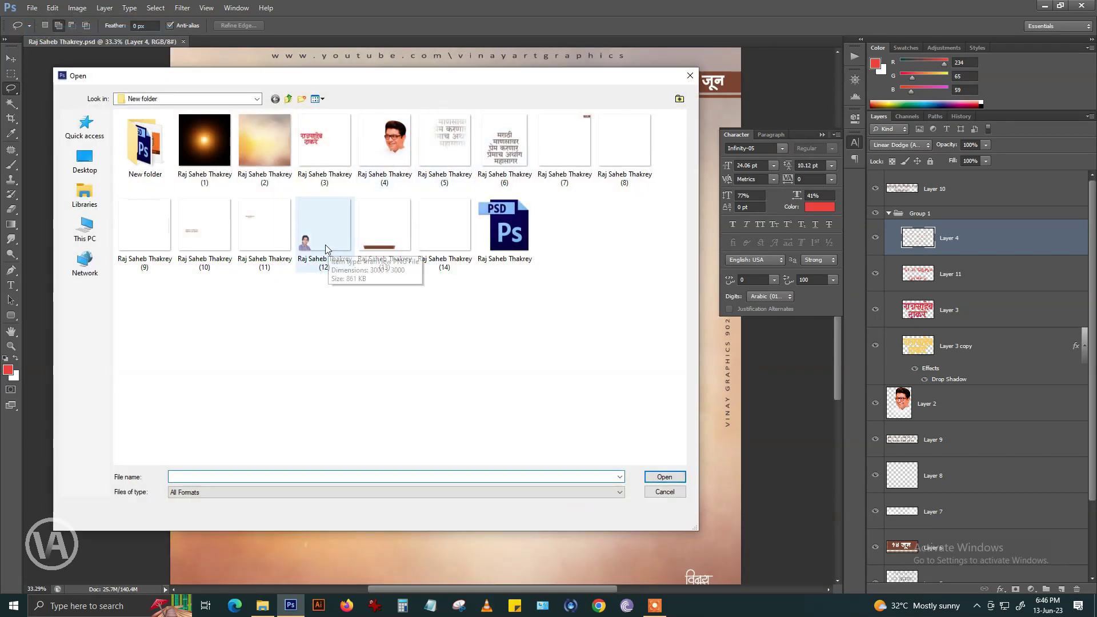
left_click(323, 234)
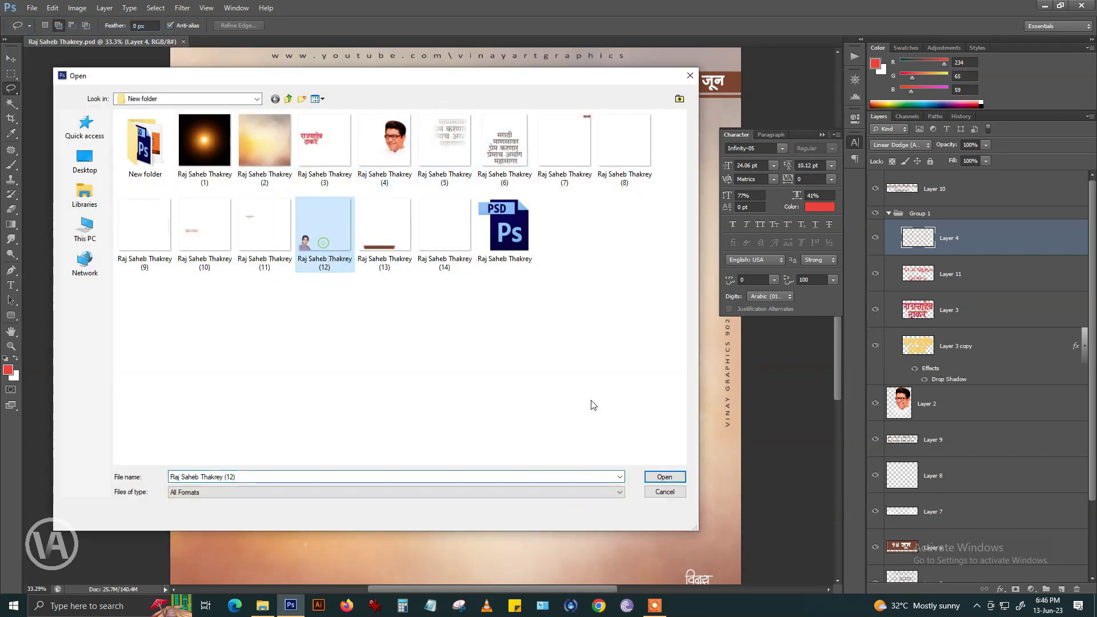
left_click(664, 476)
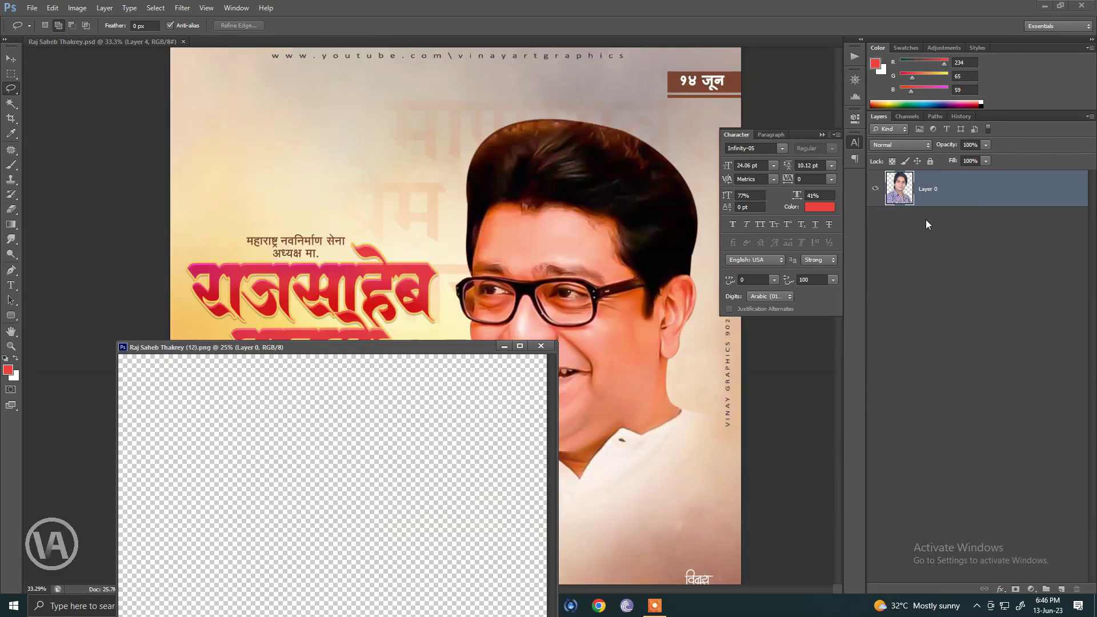
left_click_drag(903, 188, 524, 342)
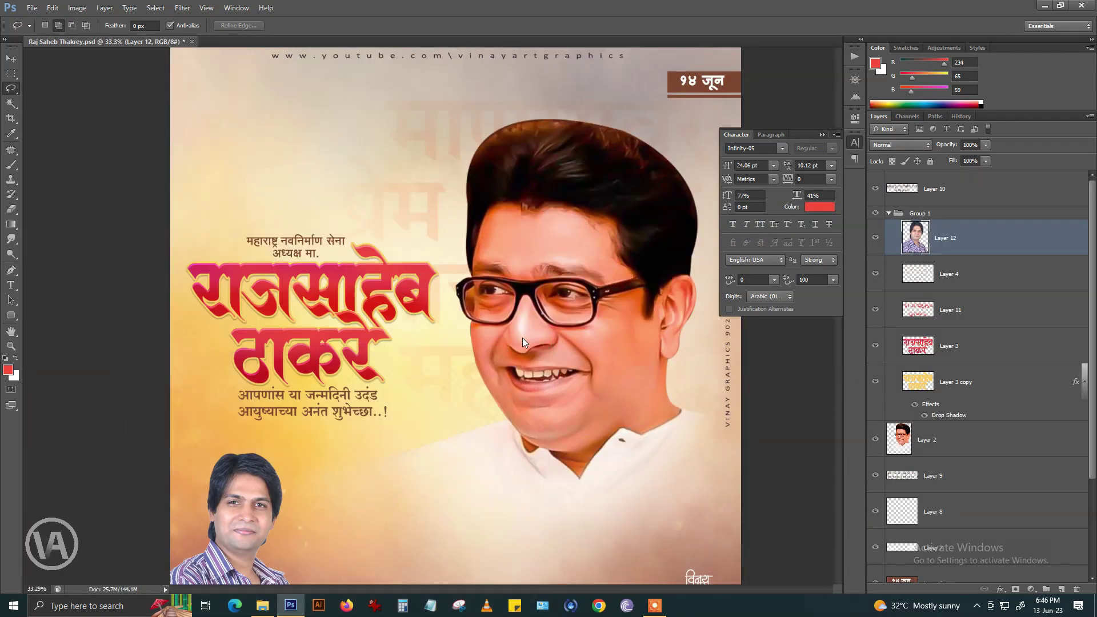
key("ctrl+0")
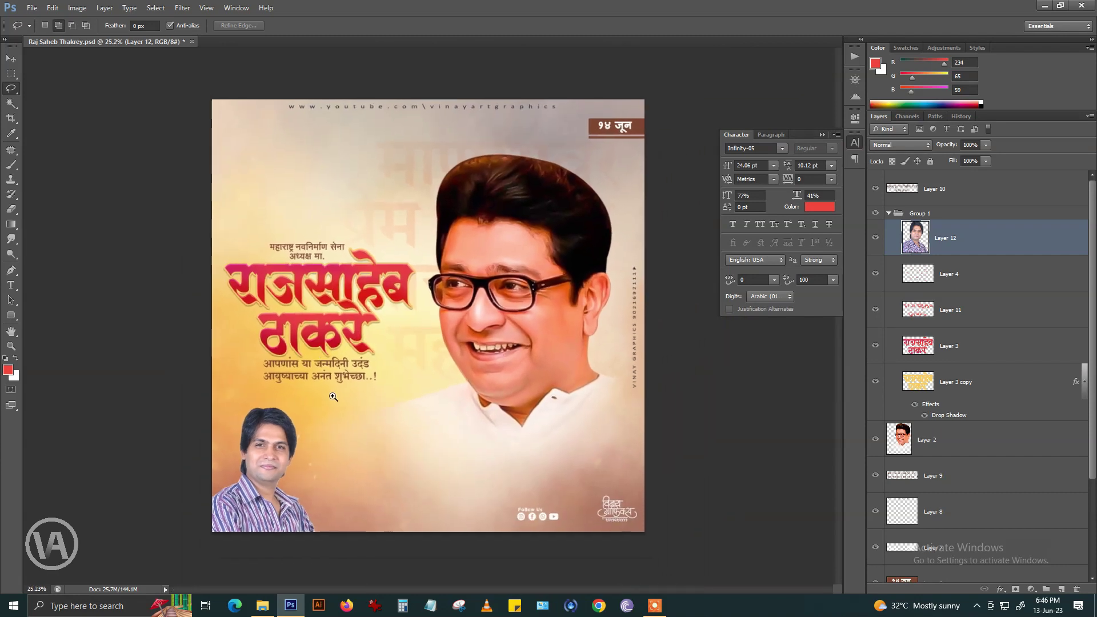
- Copy the brown bar from Raj Saheb Thakrey (13).png into the poster as Layer 13
left_click(33, 8)
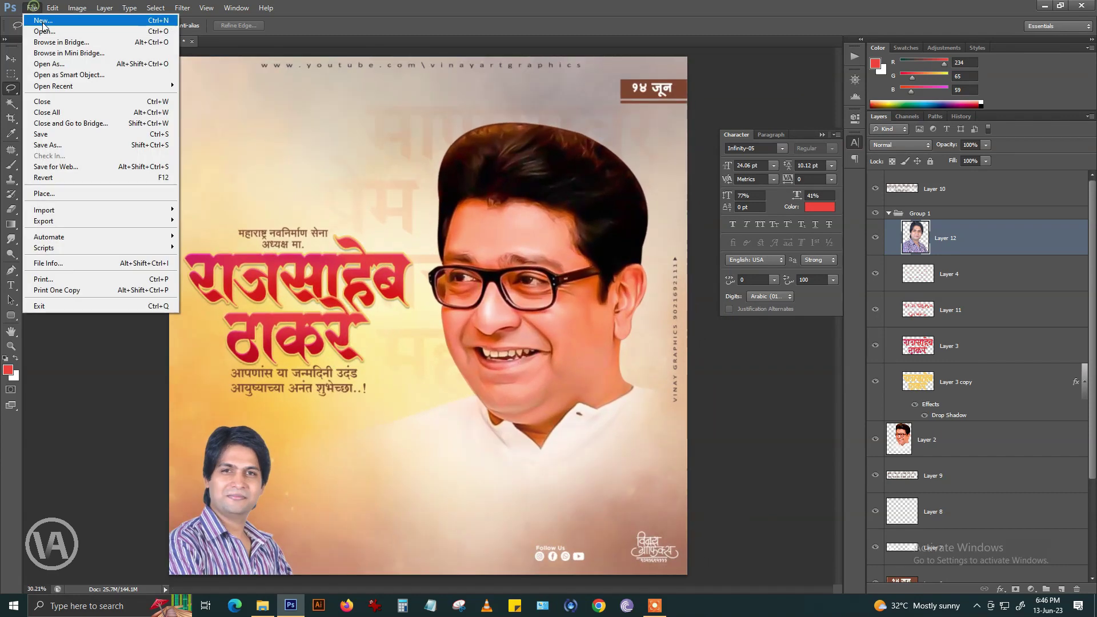
left_click(40, 29)
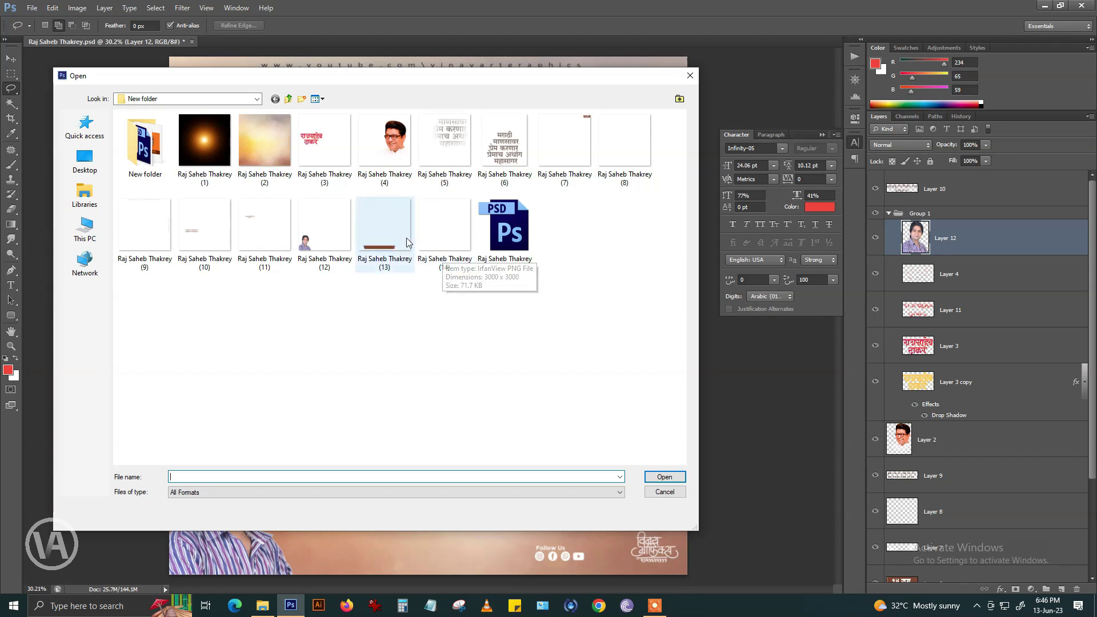
left_click(384, 231)
left_click(663, 477)
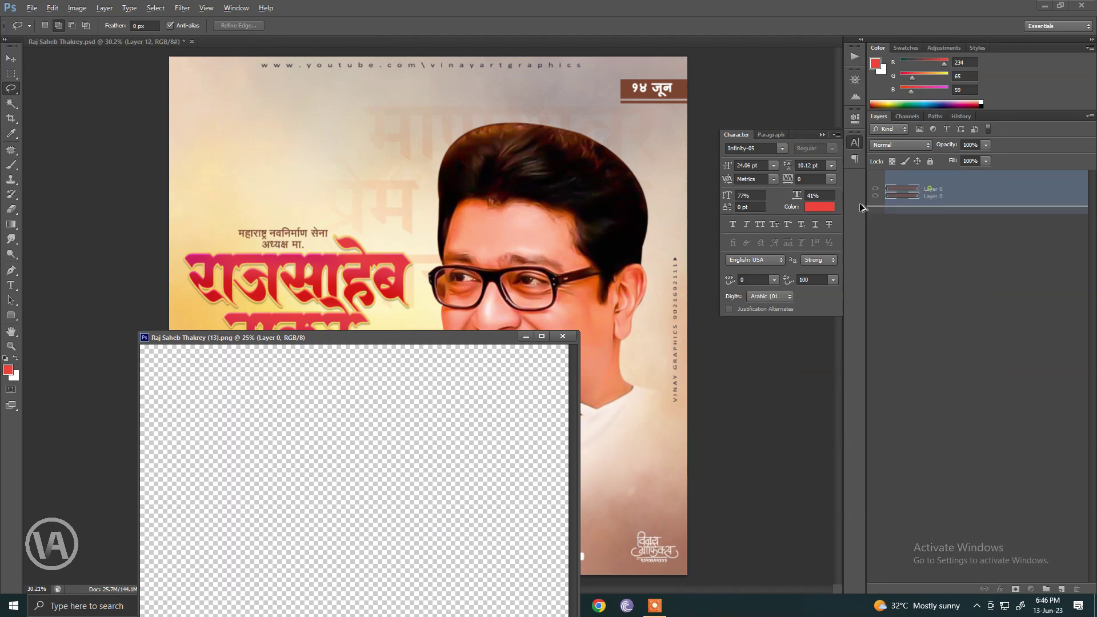
left_click_drag(937, 190, 571, 257)
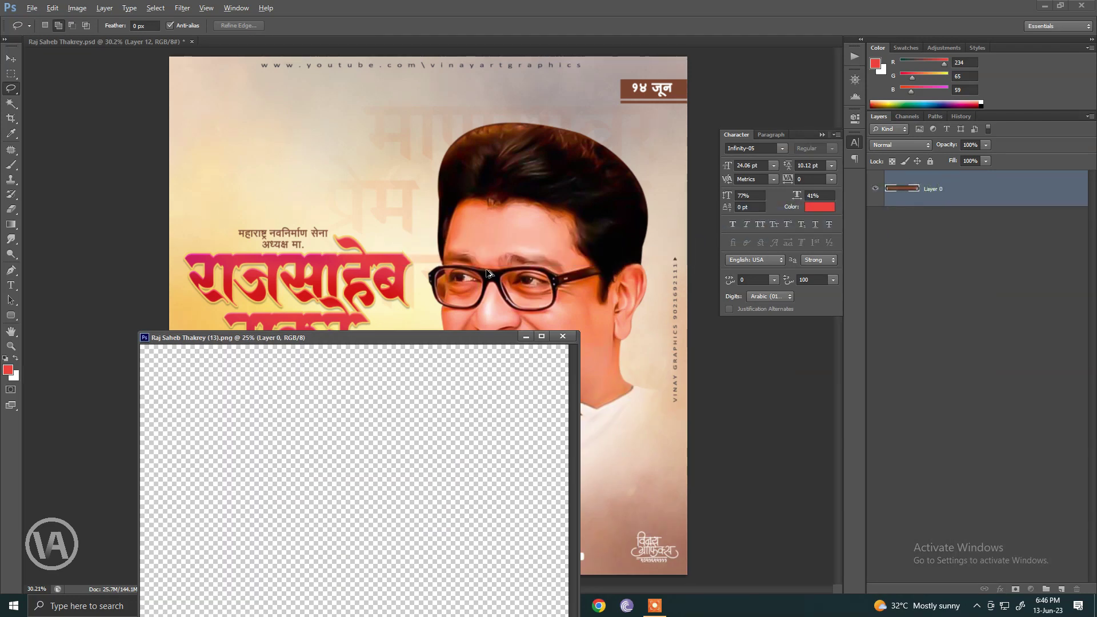
left_click(561, 337)
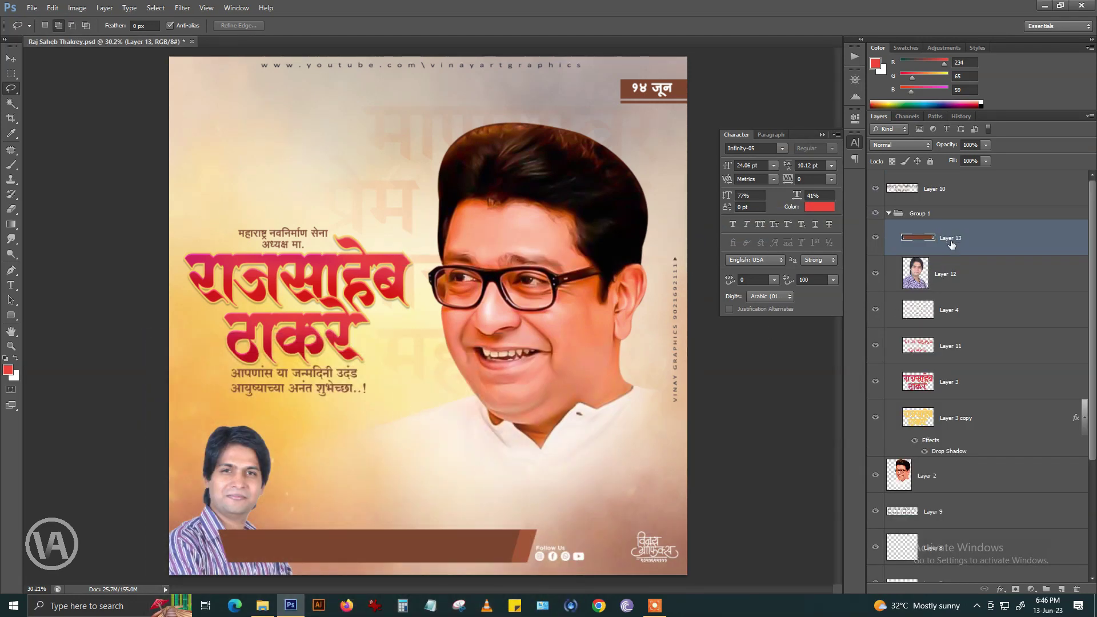
- Put Layer 13 beneath Layer 12 and move both layers out of Group 1
key("ctrl+bracketleft")
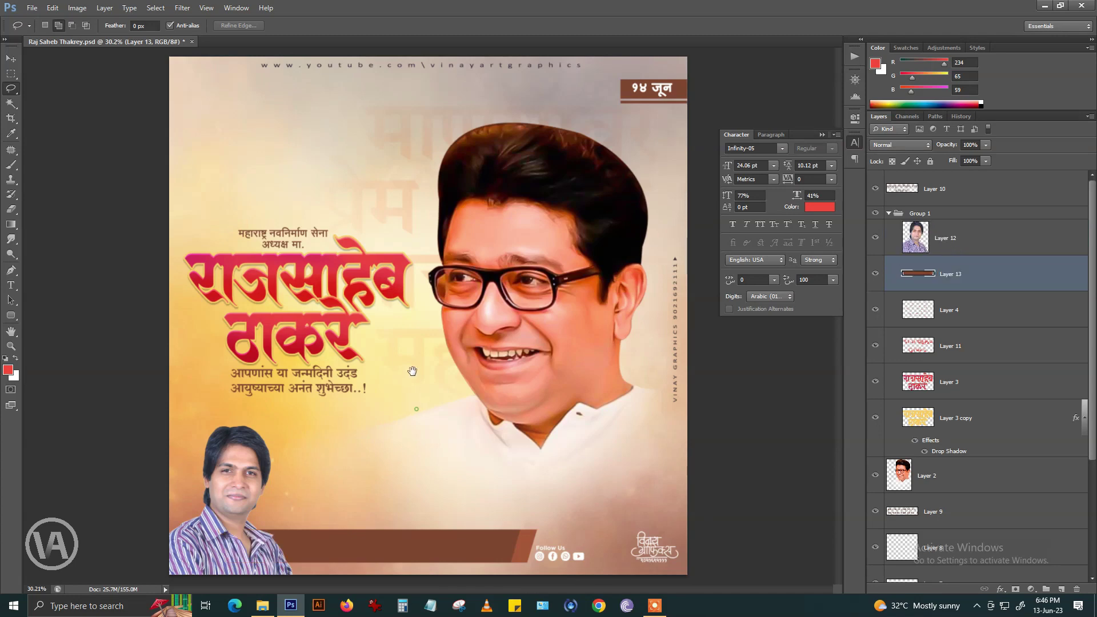
left_click(948, 244, "shift")
key("ctrl+bracketright")
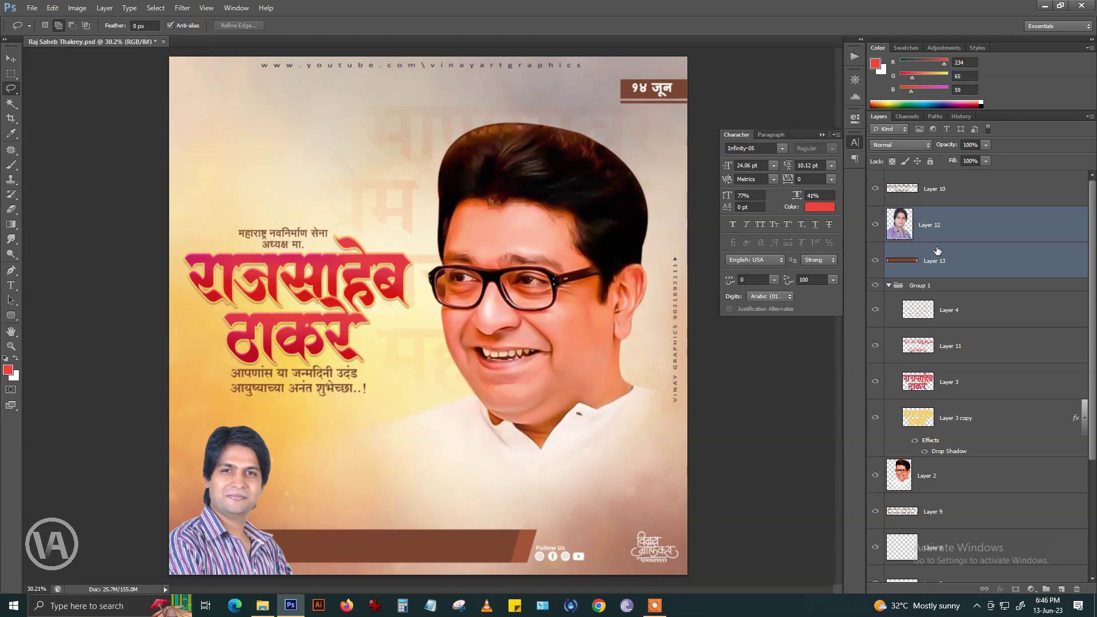
left_click(889, 285)
left_click(940, 229)
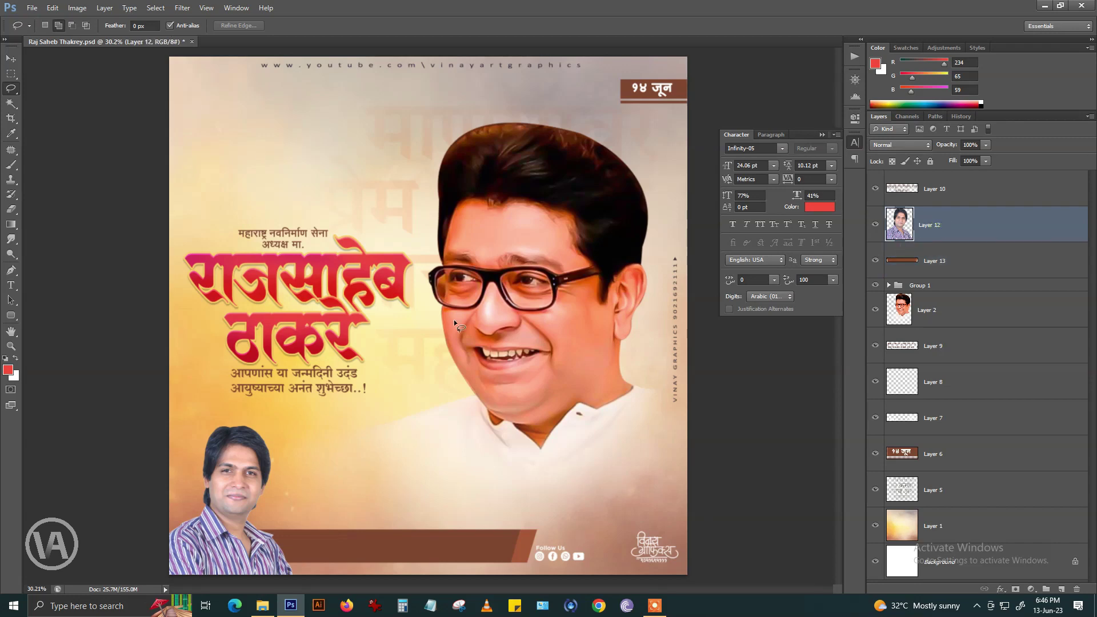
scroll(277, 159, "down", 1)
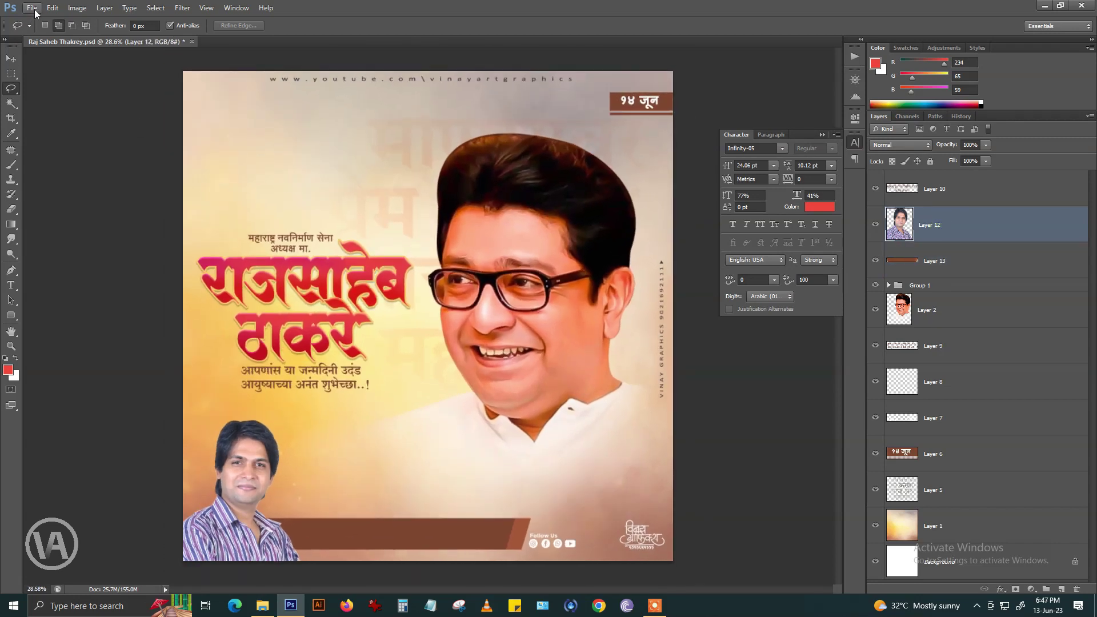
- Copy the Marathi quote from Raj Saheb Thakrey (6).png into the poster as Layer 14
left_click(33, 8)
left_click(48, 30)
left_click(265, 229)
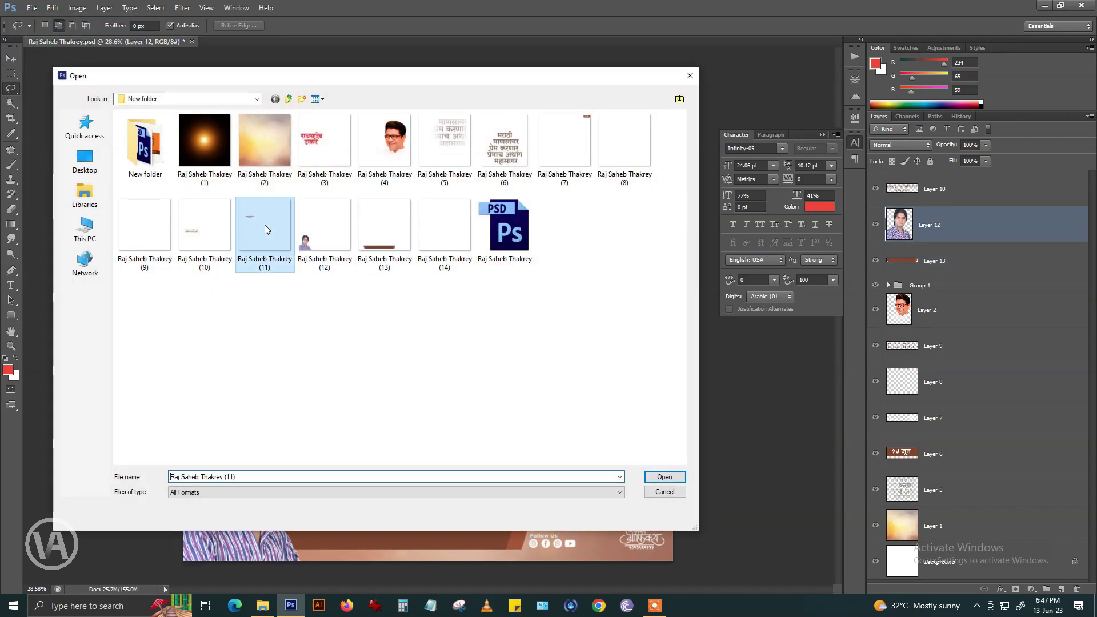
left_click(507, 172)
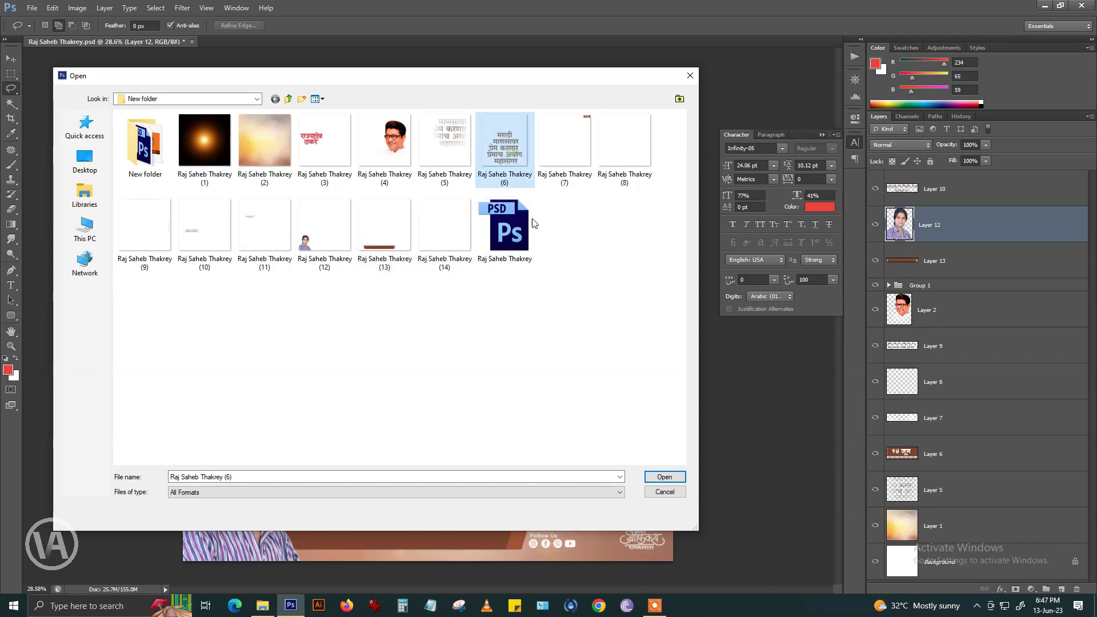
left_click(655, 470)
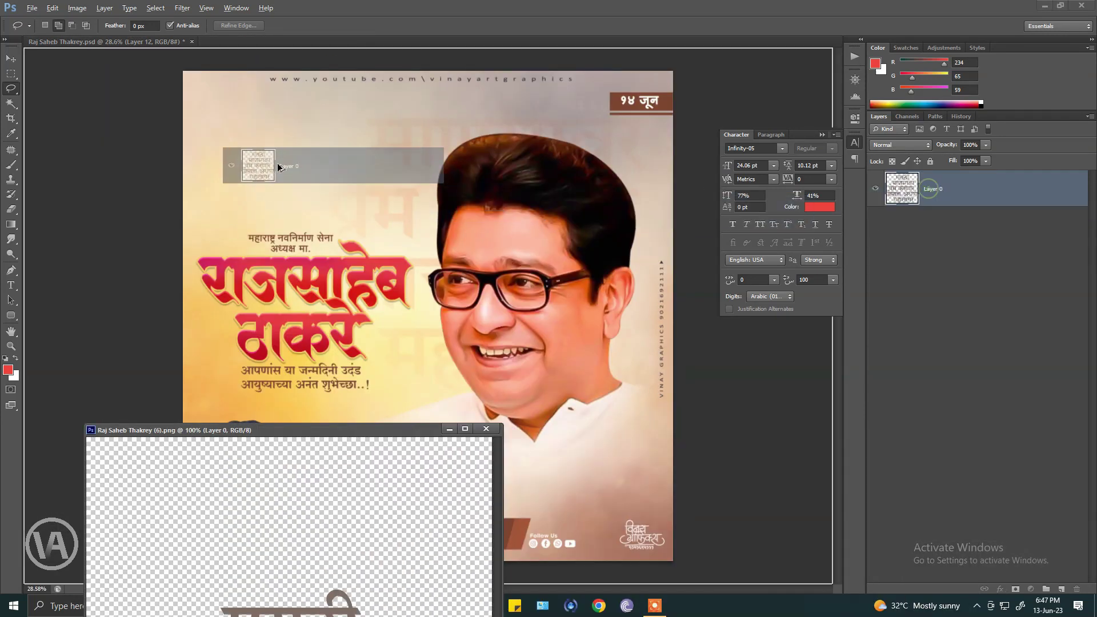
left_click_drag(902, 189, 331, 163)
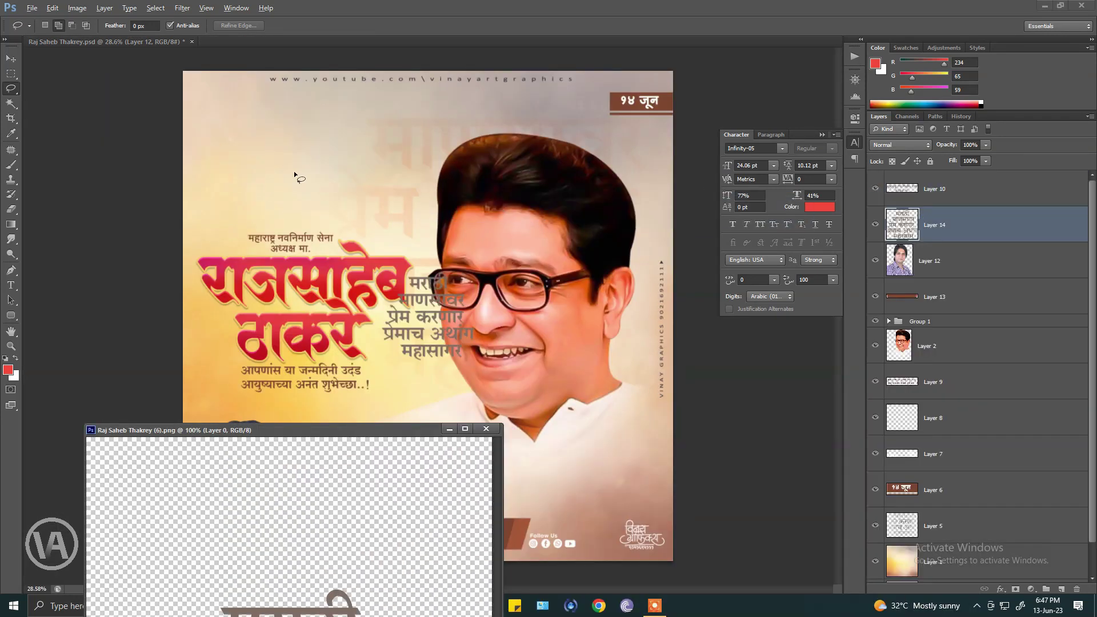
- Free-transform the quote to sit just above the title heading
key("ctrl+t")
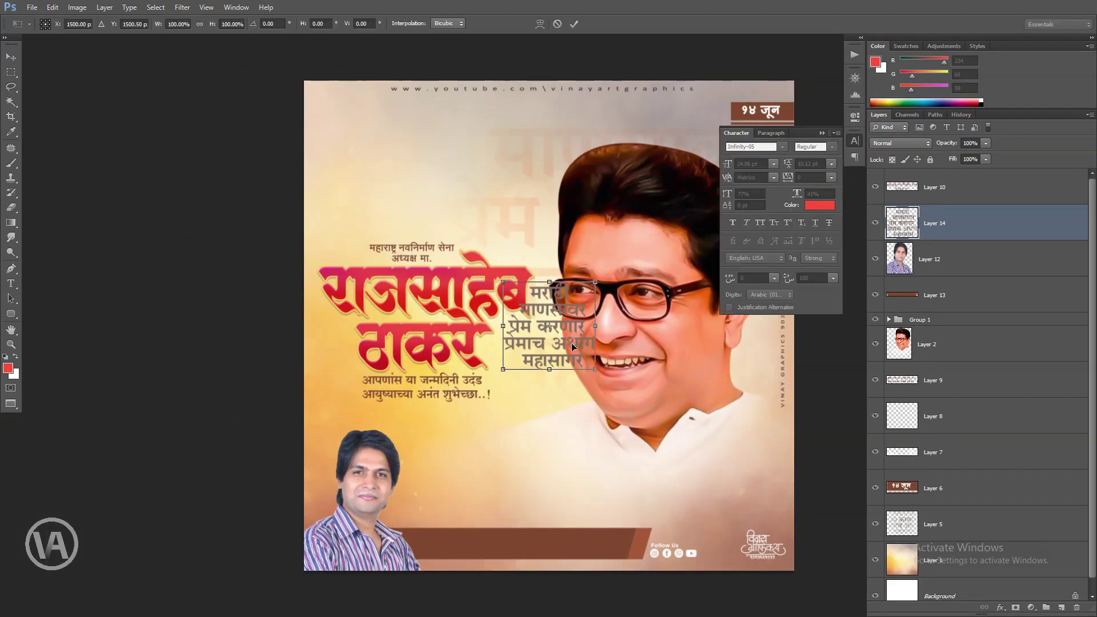
left_click_drag(571, 343, 438, 214)
scroll(441, 206, "up", 1)
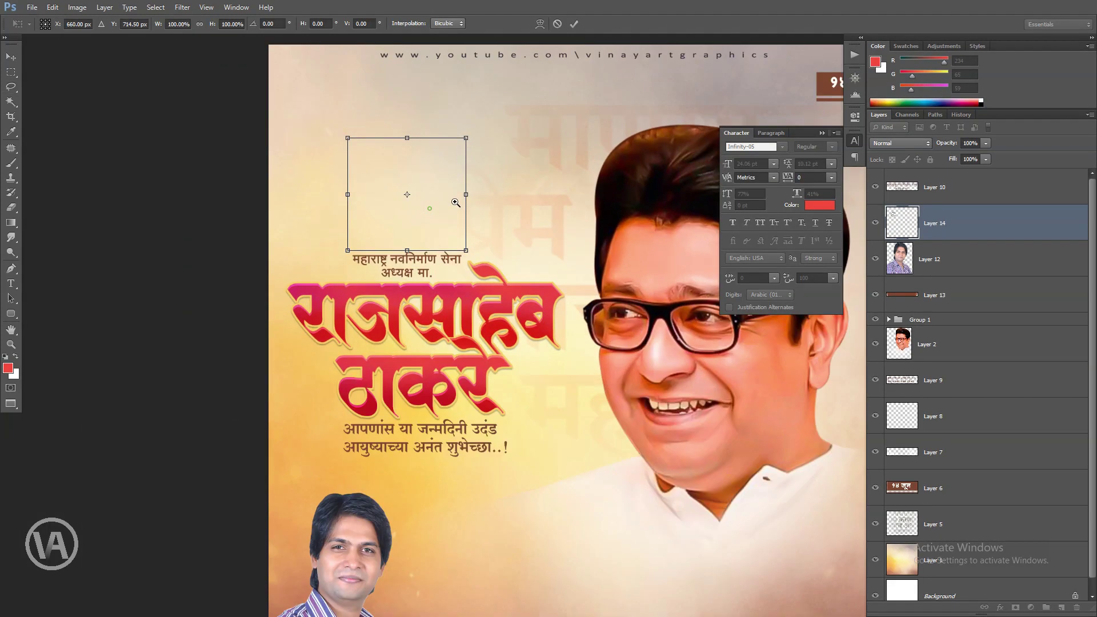
scroll(441, 206, "up", 1)
left_click_drag(450, 220, 451, 205)
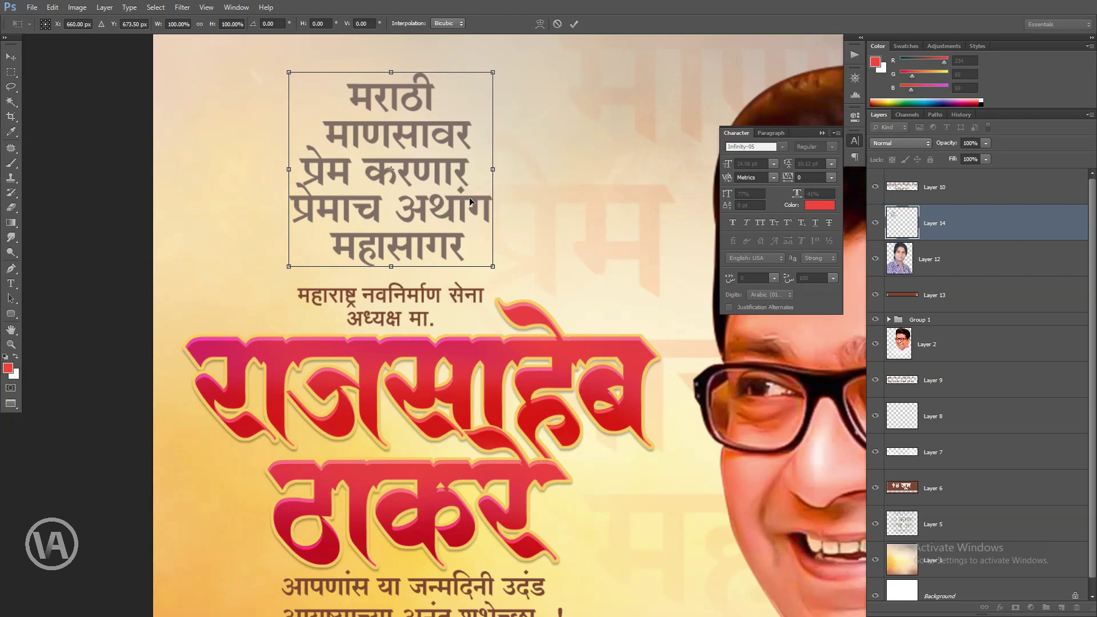
key("Up")
key("Up")
key("Up")
key("Up")
key("Up")
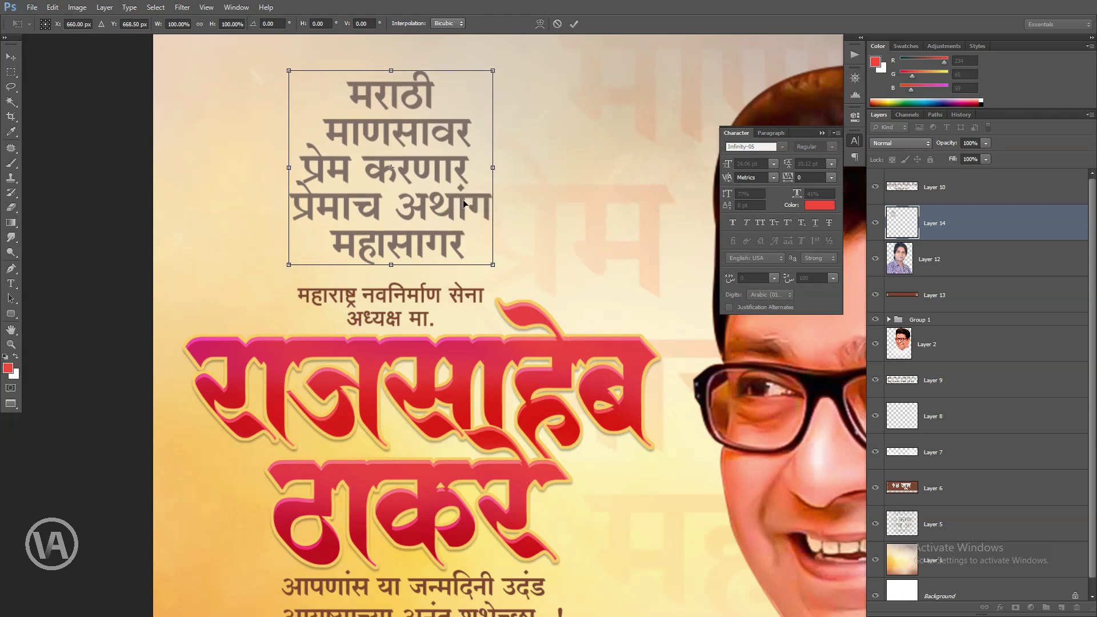
key("l")
key("Return")
scroll(444, 198, "down", 2)
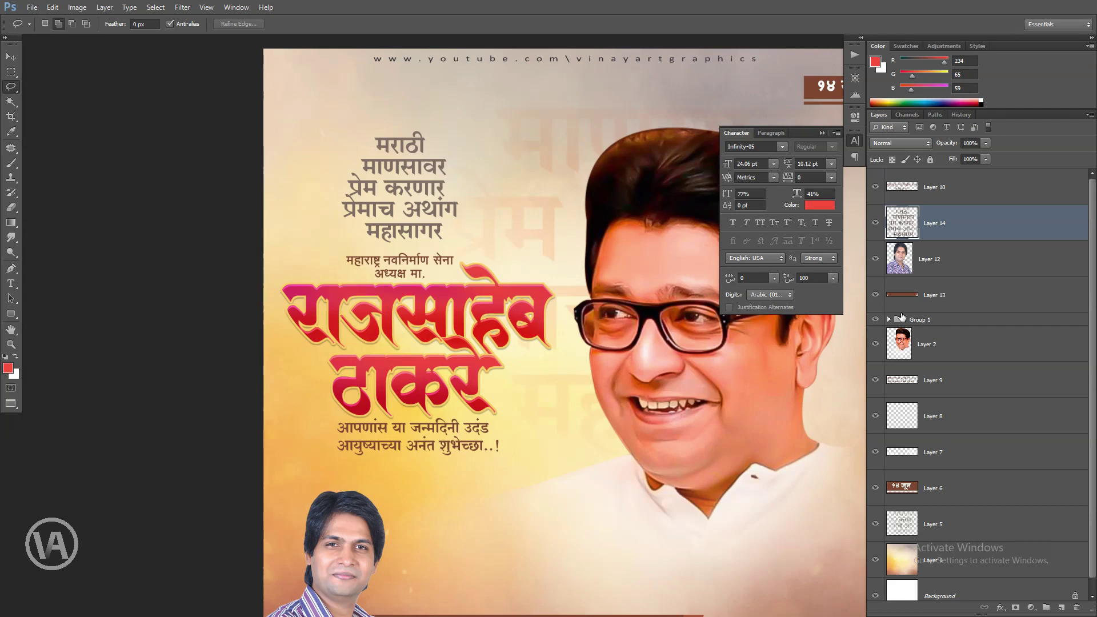
- Move Layer 9 above Layer 2 and centre it horizontally with Layer 14
double_click(878, 320)
left_click(913, 317)
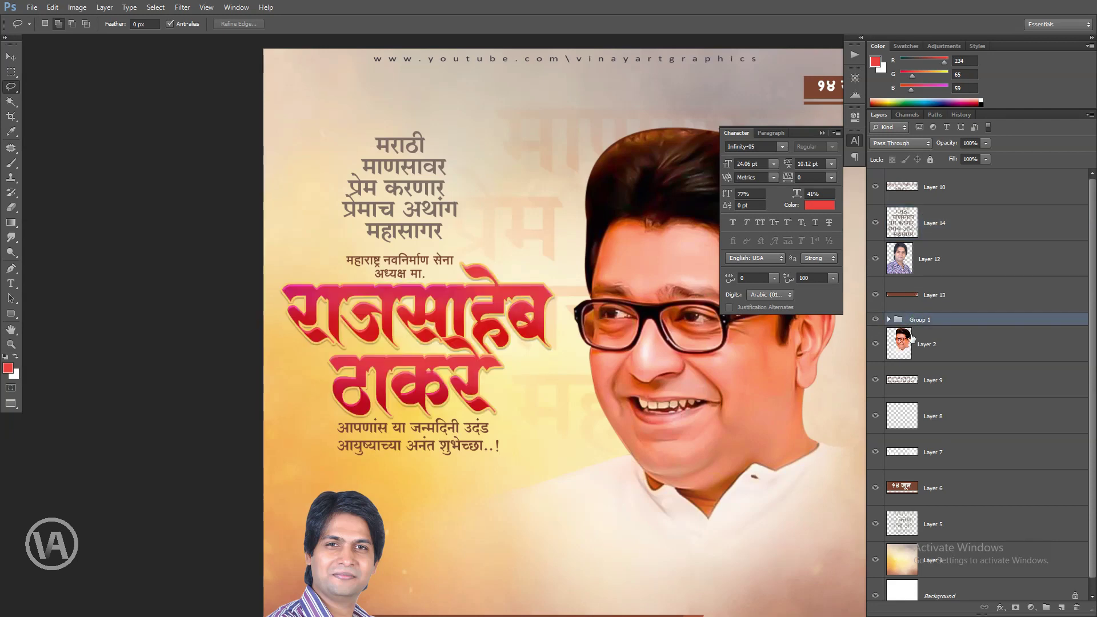
left_click(932, 374)
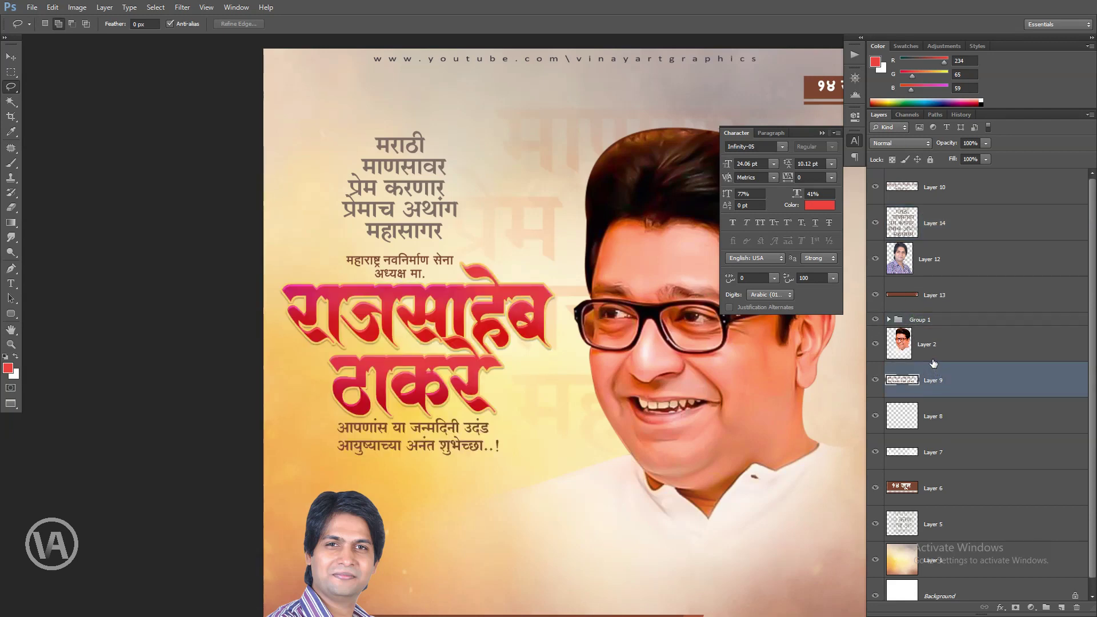
left_click_drag(933, 364, 930, 328)
left_click(946, 232, "ctrl")
key("v")
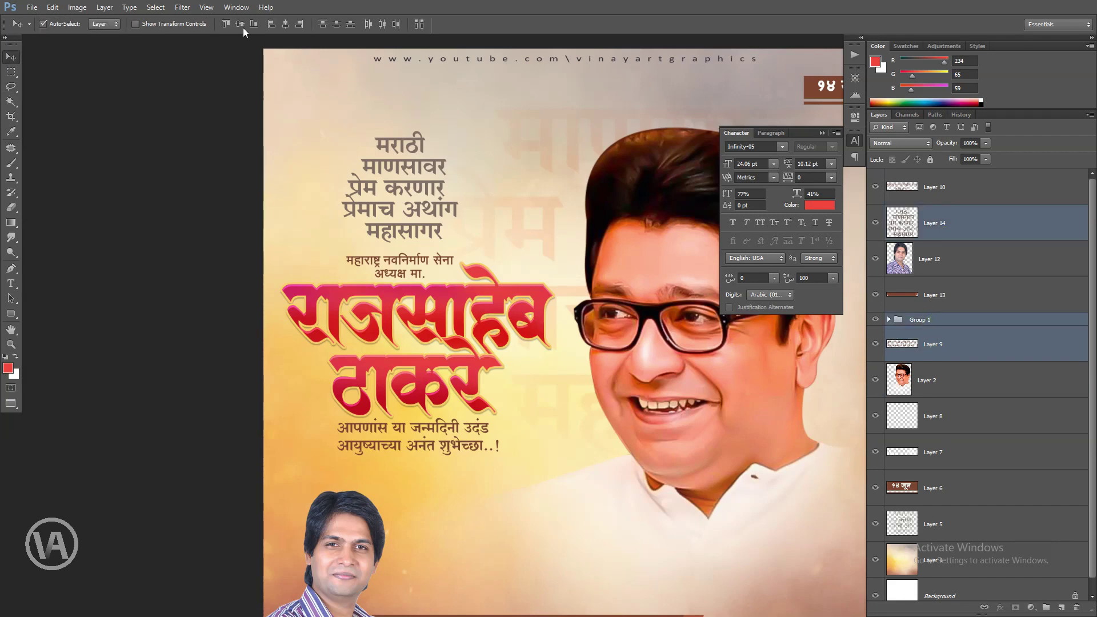
left_click(288, 27)
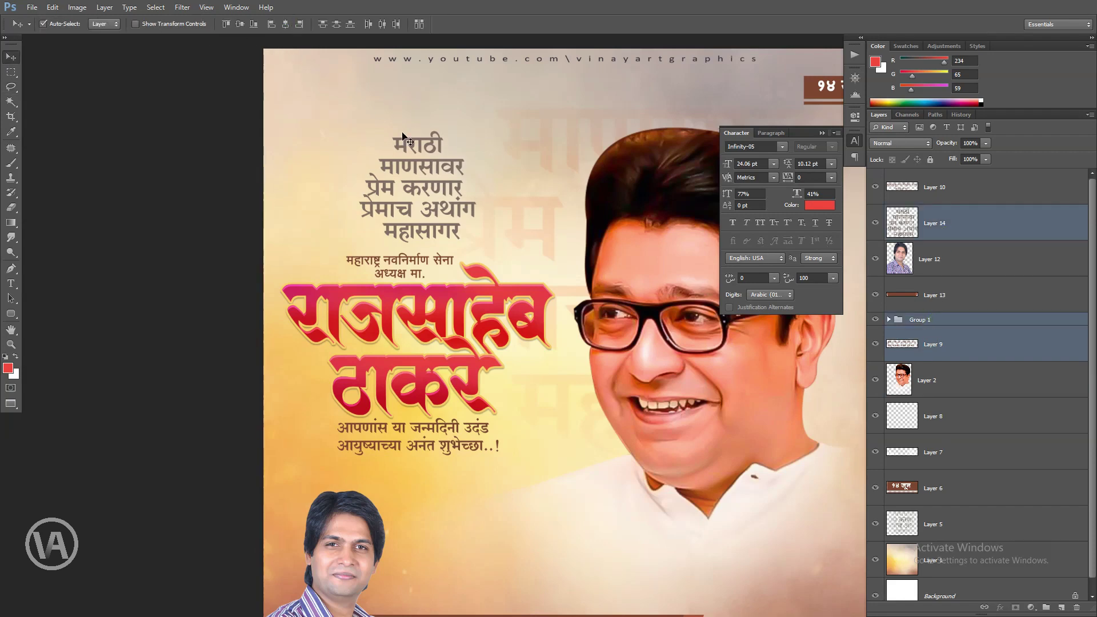
scroll(449, 206, "down", 1)
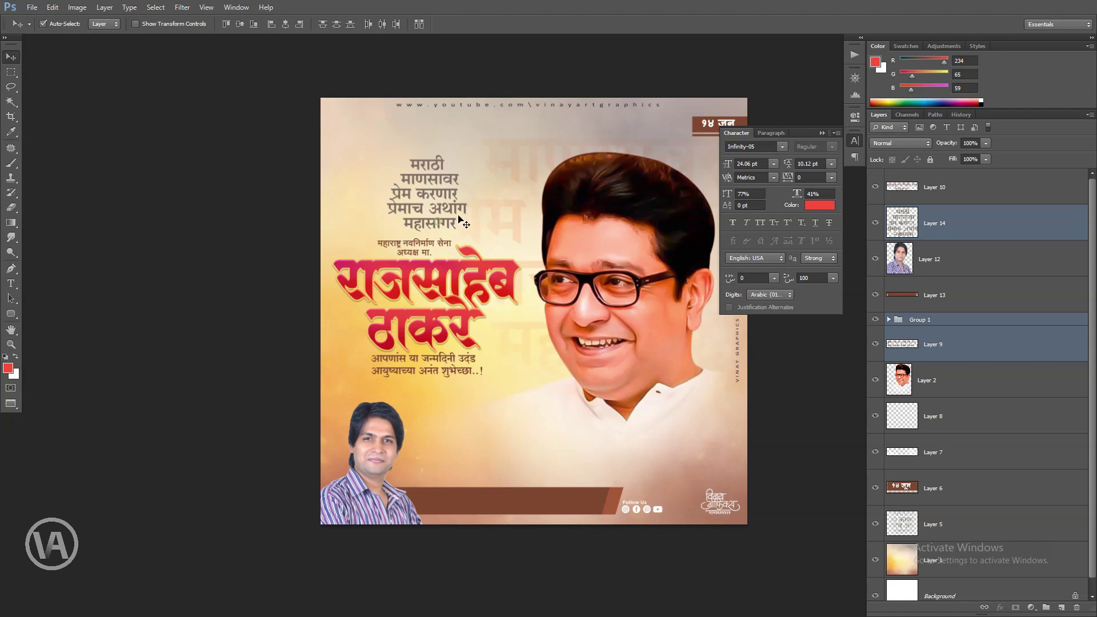
scroll(460, 220, "up", 1)
scroll(443, 191, "up", 1)
- Copy the 'शुभेच्छुक :- विनय ग्राफिक्स' footer line from Raj Saheb Thakrey (14) into the poster as Layer 15
left_click(52, 8)
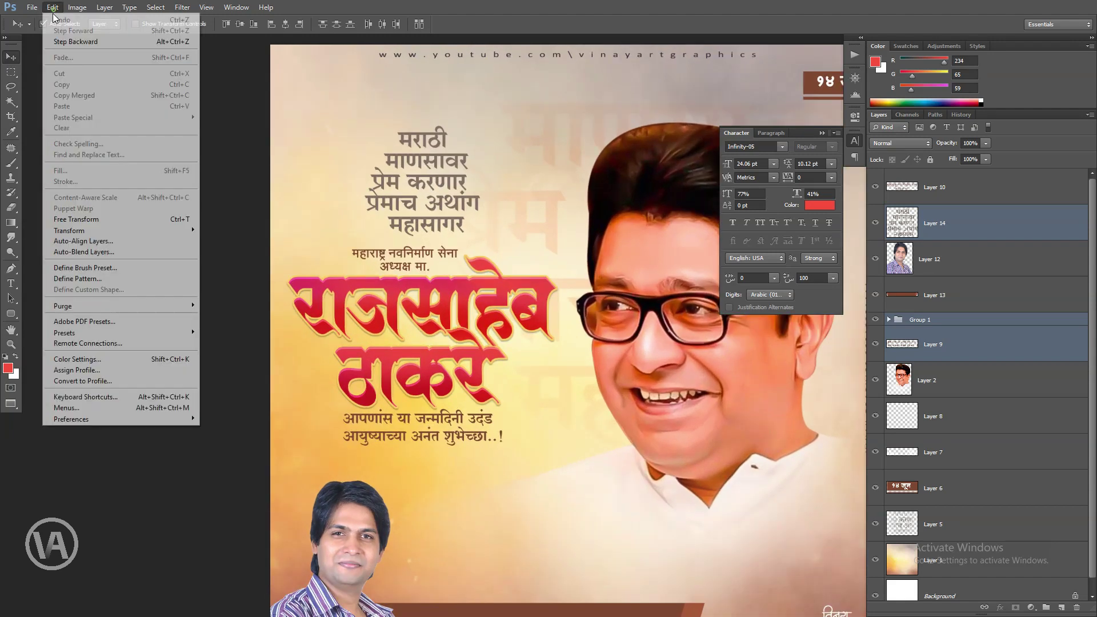
left_click(45, 27)
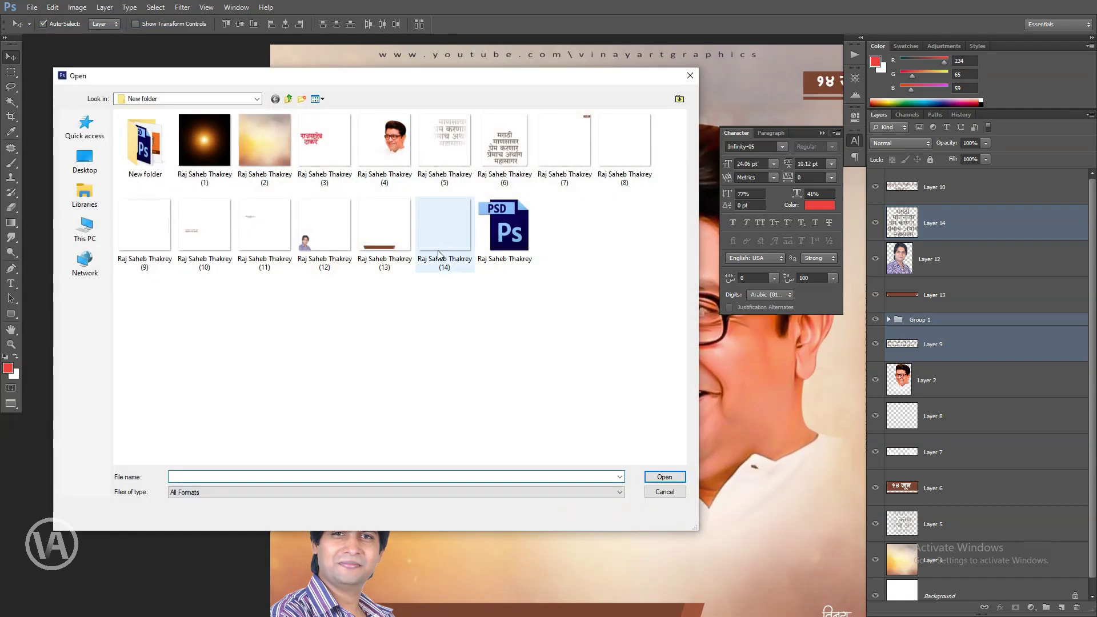
left_click(445, 228)
left_click(665, 478)
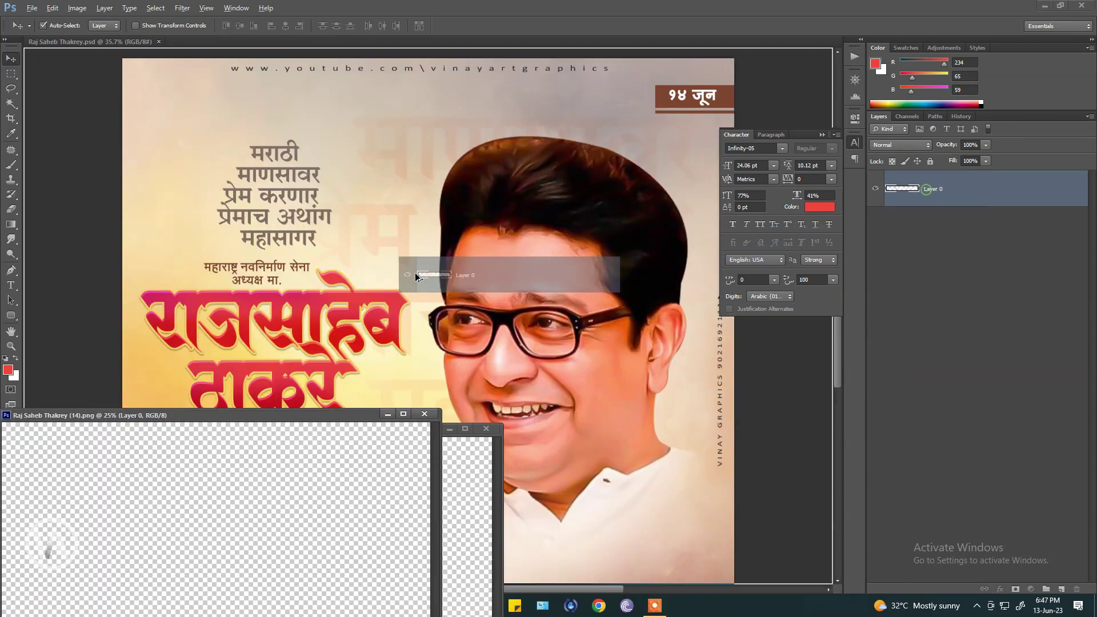
left_click_drag(909, 188, 424, 329)
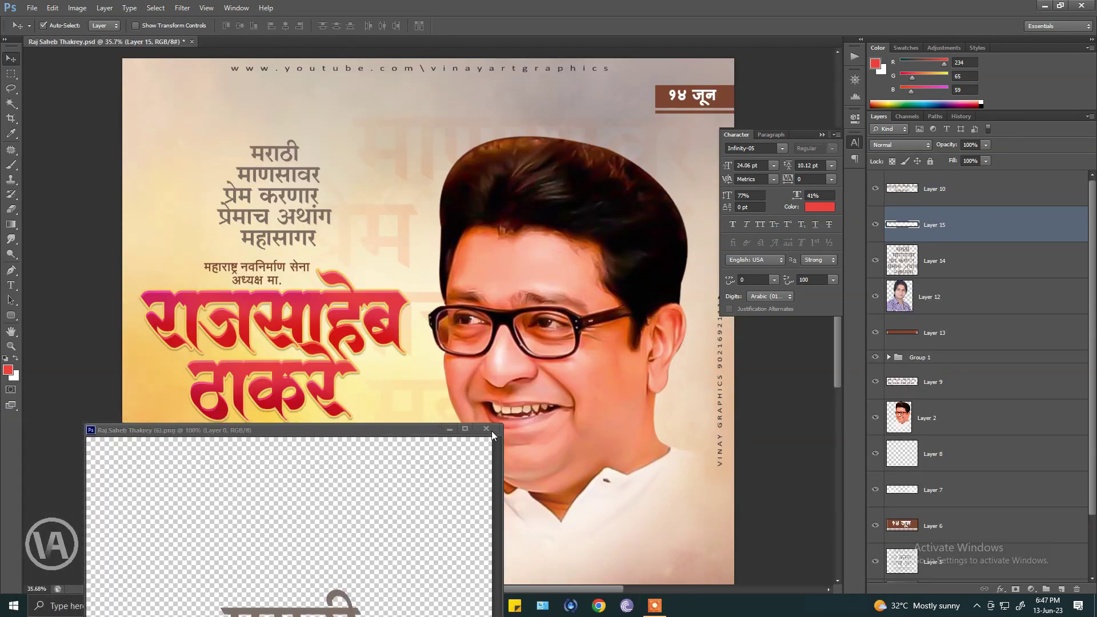
key("ctrl+w")
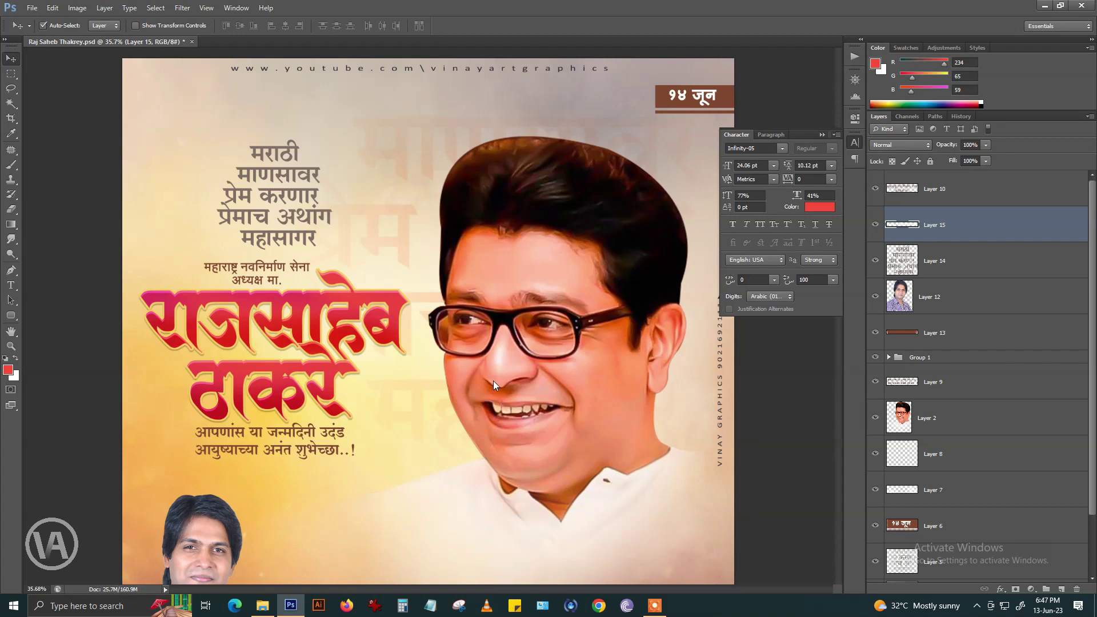
key("f")
left_click_drag(488, 439, 471, 368)
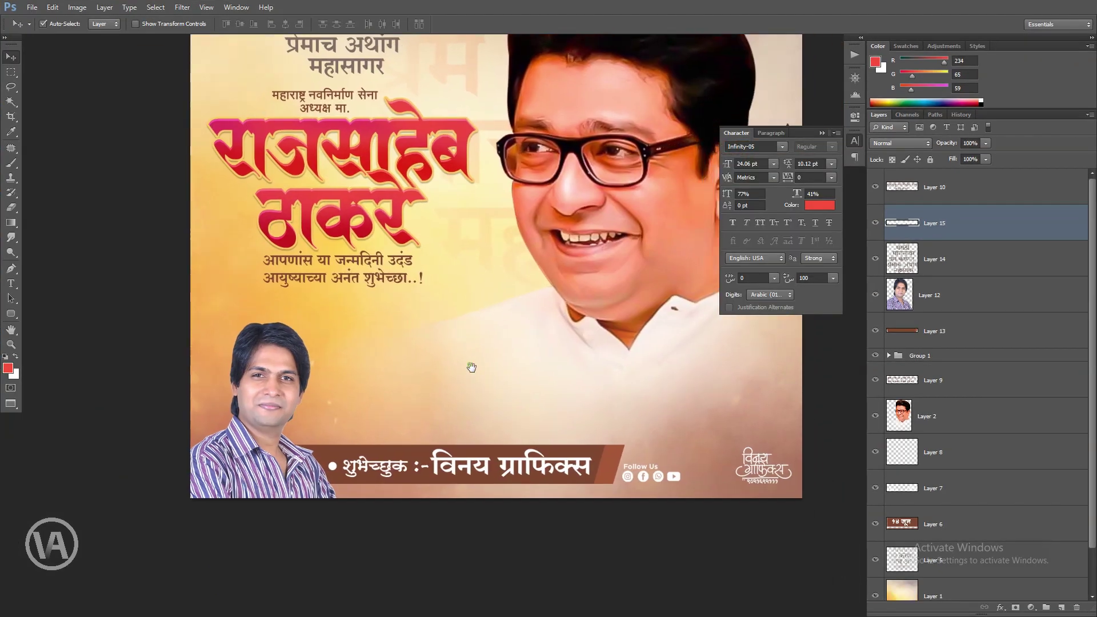
- Move Layer 15 below Layer 12 and group it with Layers 12 and 13 as Group 2
left_click_drag(929, 229, 927, 313)
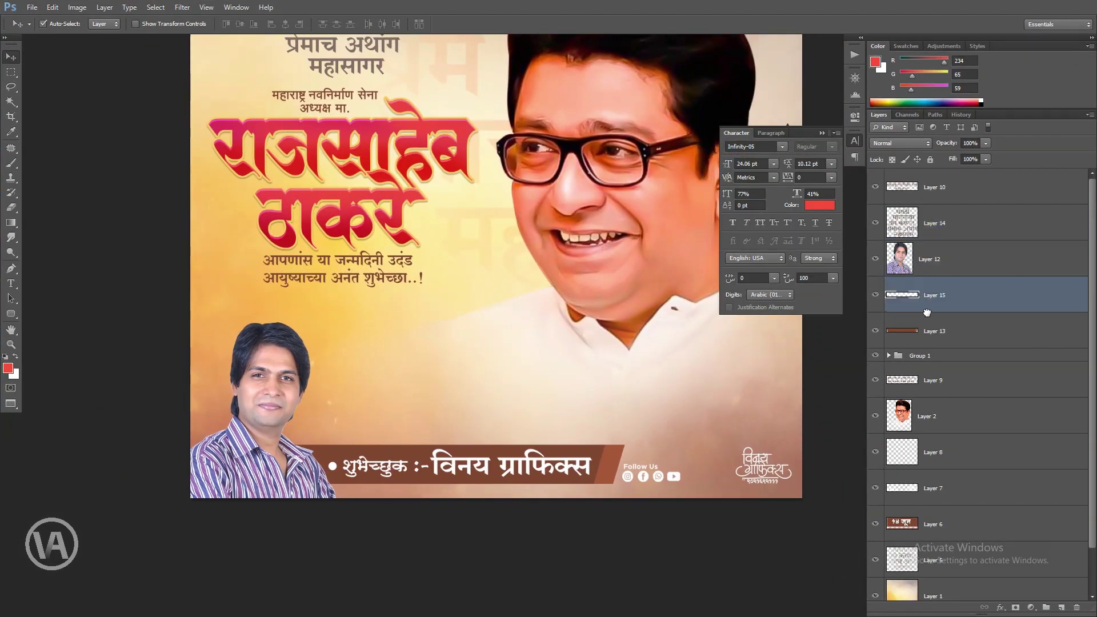
left_click(935, 329, "shift")
left_click(932, 262, "shift")
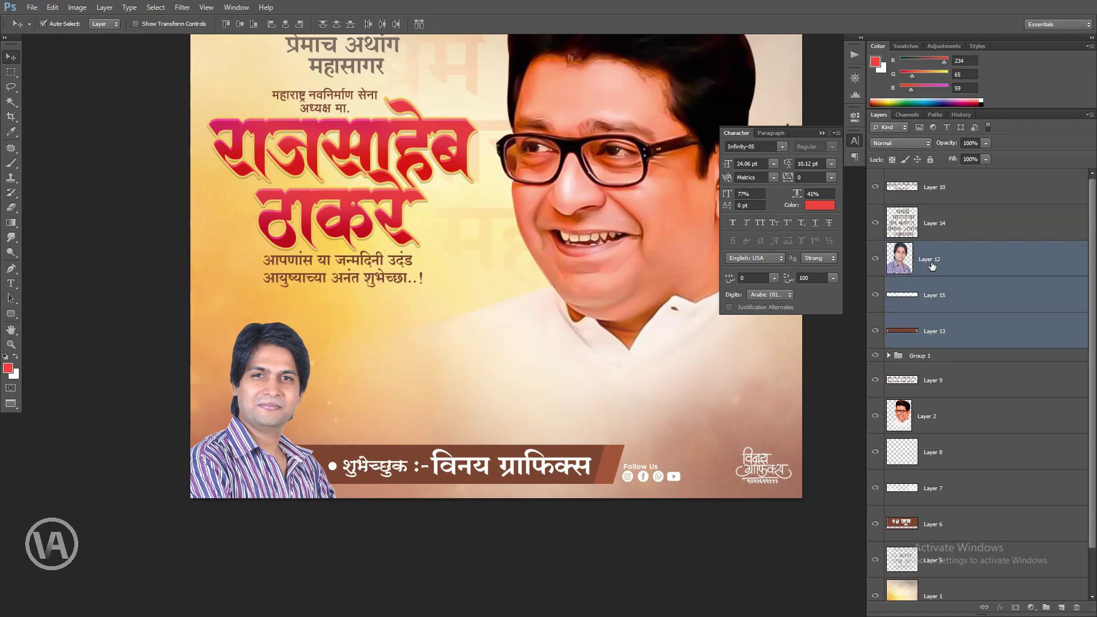
key("ctrl+g")
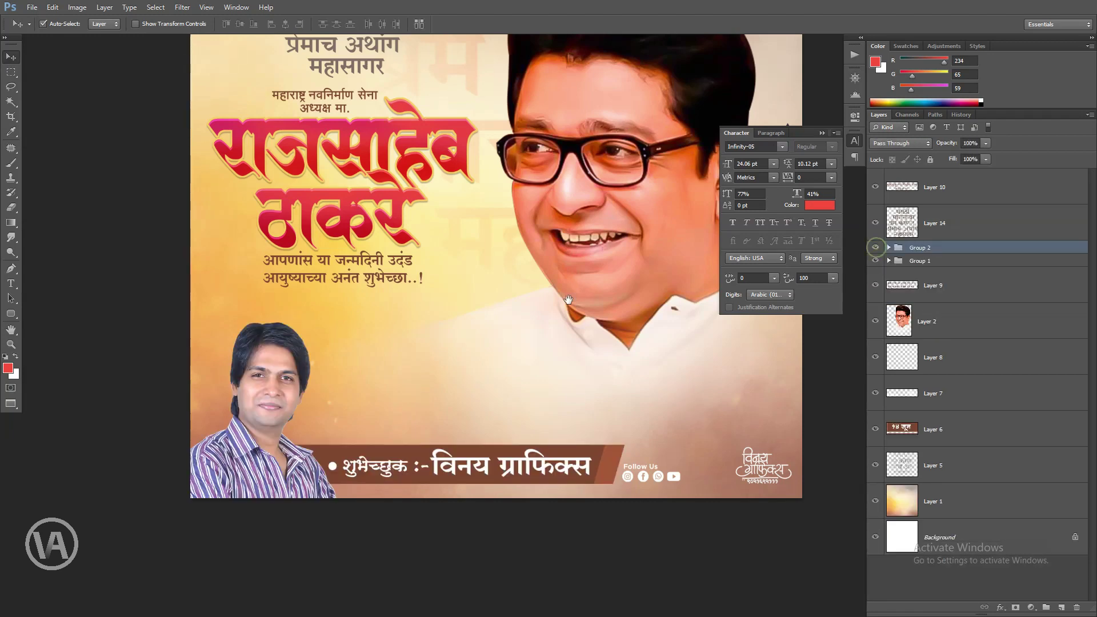
left_click_drag(514, 286, 450, 310)
scroll(449, 310, "down", 1)
left_click_drag(456, 264, 455, 301)
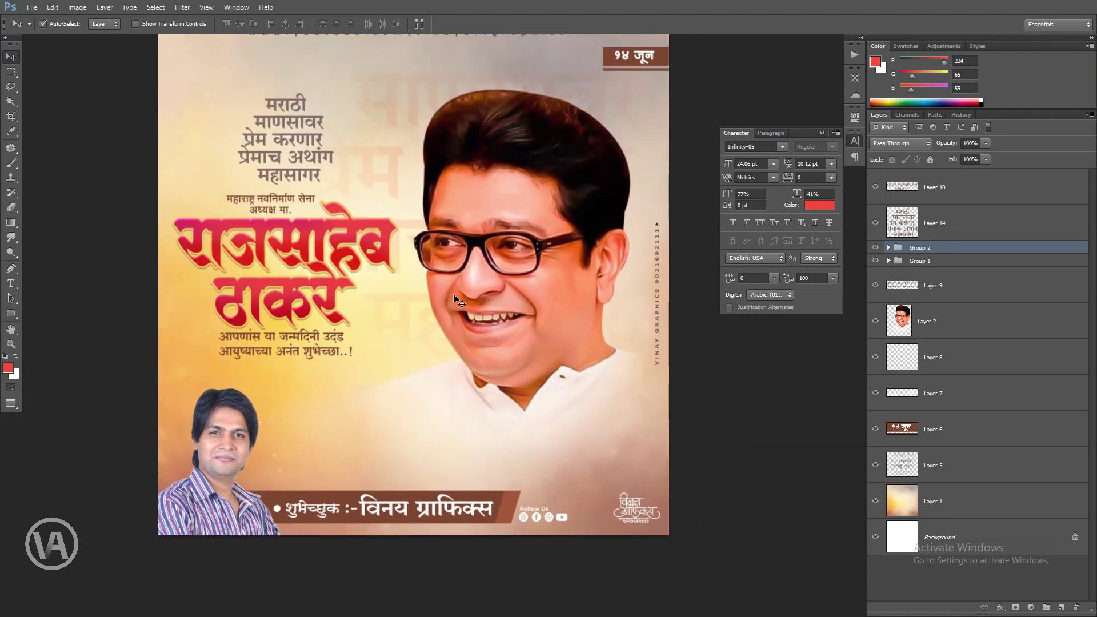
left_click_drag(396, 144, 390, 188)
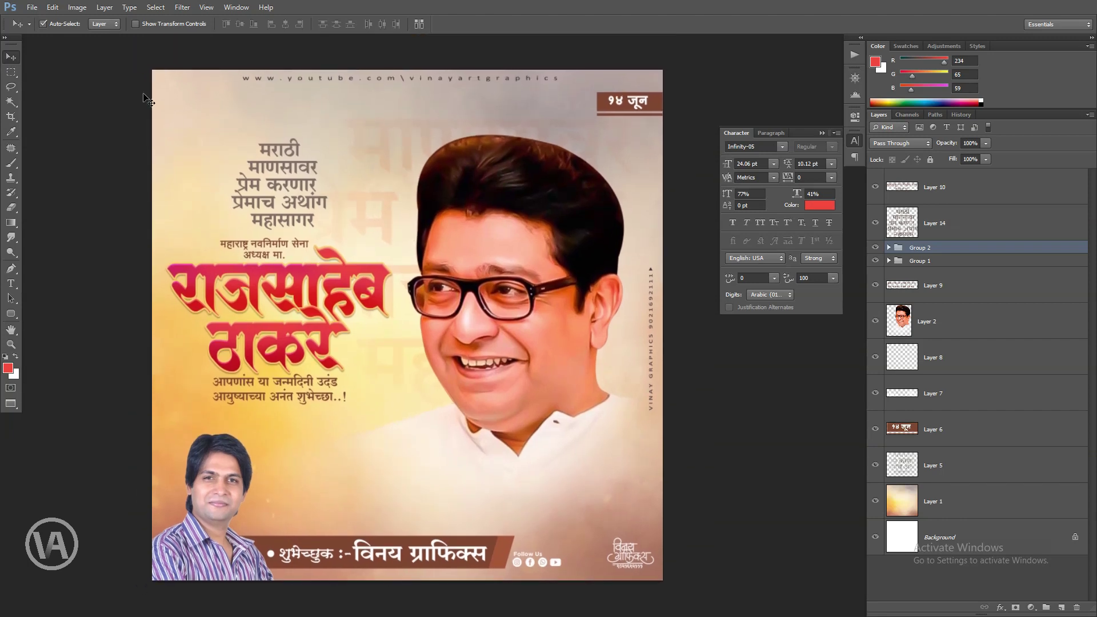
- Copy the EPCGN7sU8AAPR25.png emblem logo onto the poster as Layer 16
left_click(32, 7)
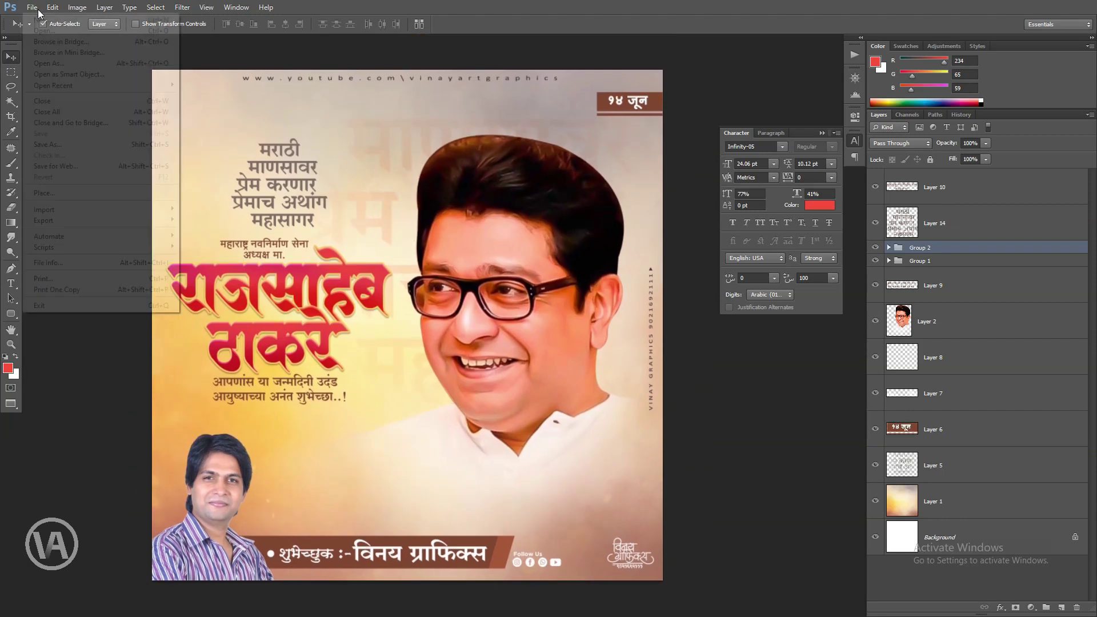
left_click(34, 31)
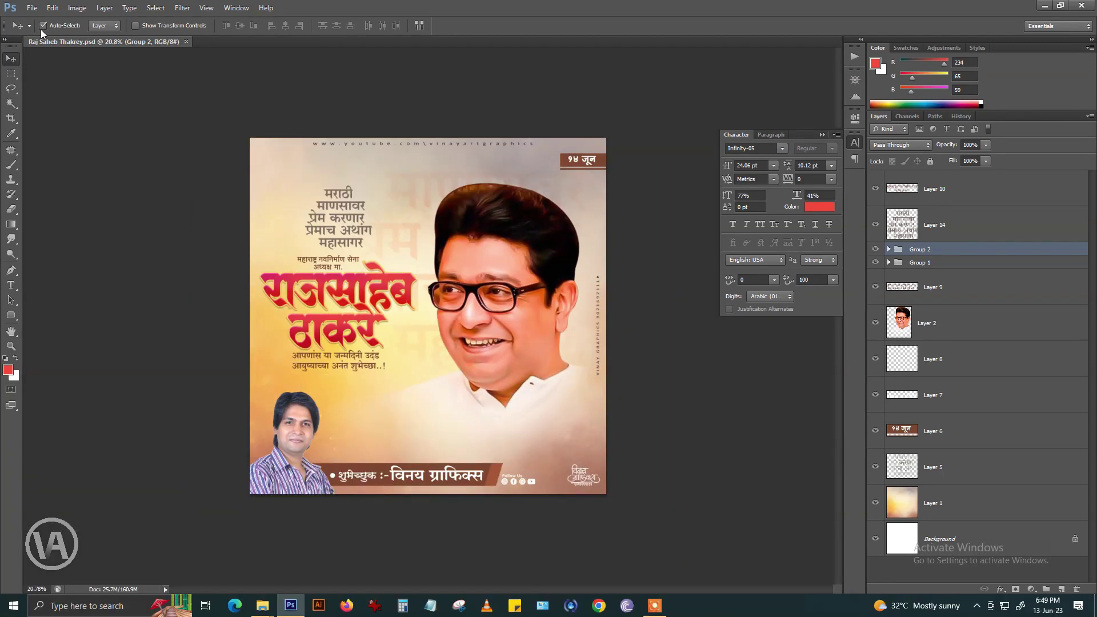
left_click(32, 7)
left_click(35, 32)
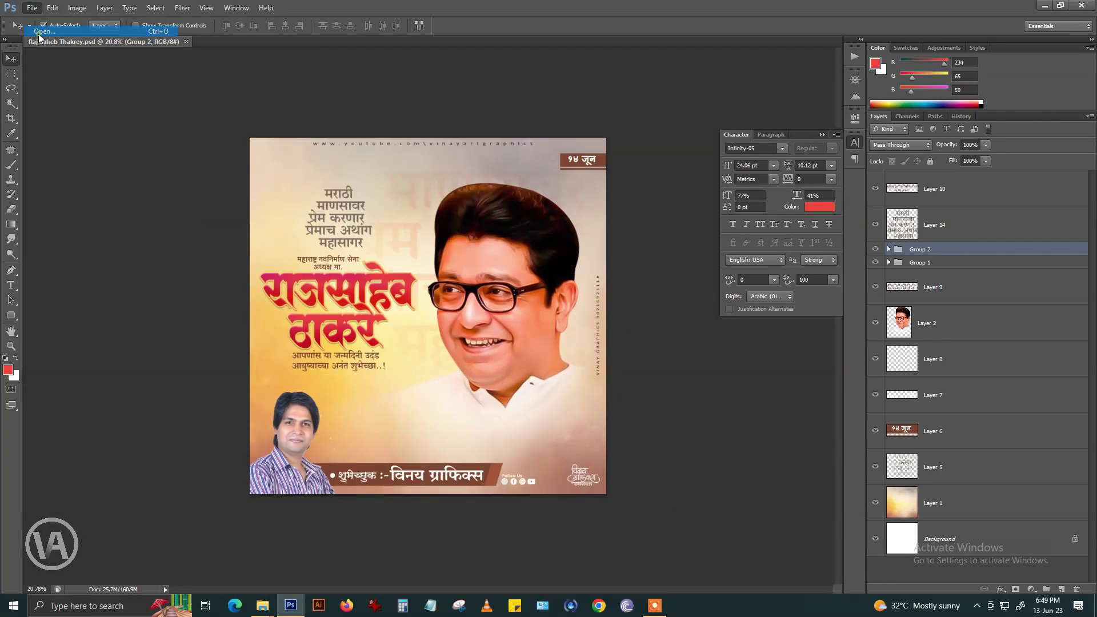
left_click(205, 147)
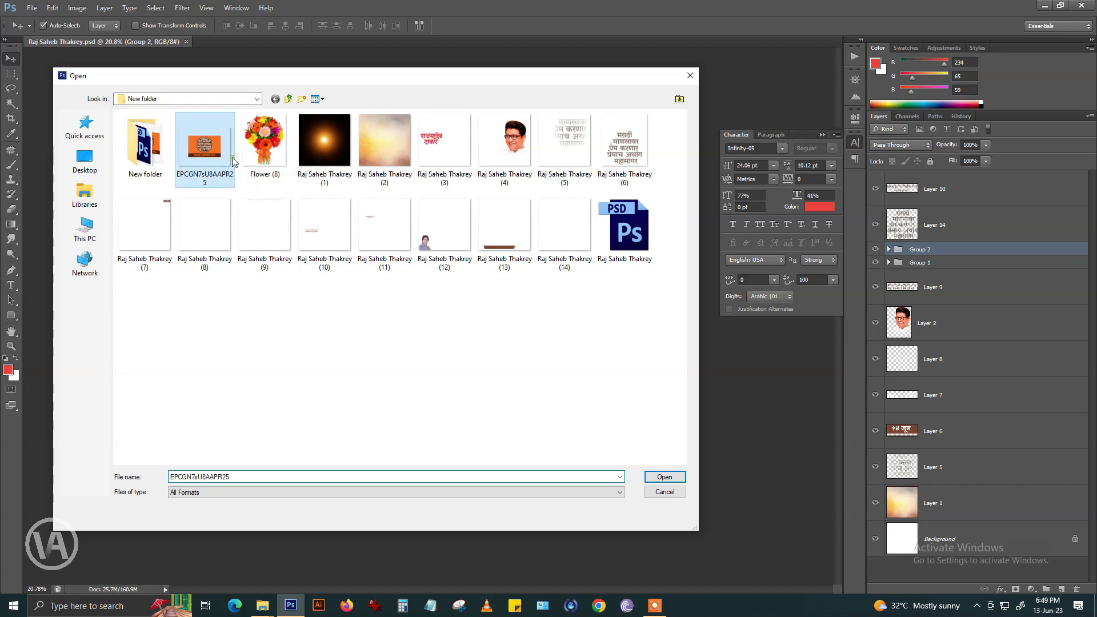
left_click(664, 477)
left_click_drag(272, 41, 296, 352)
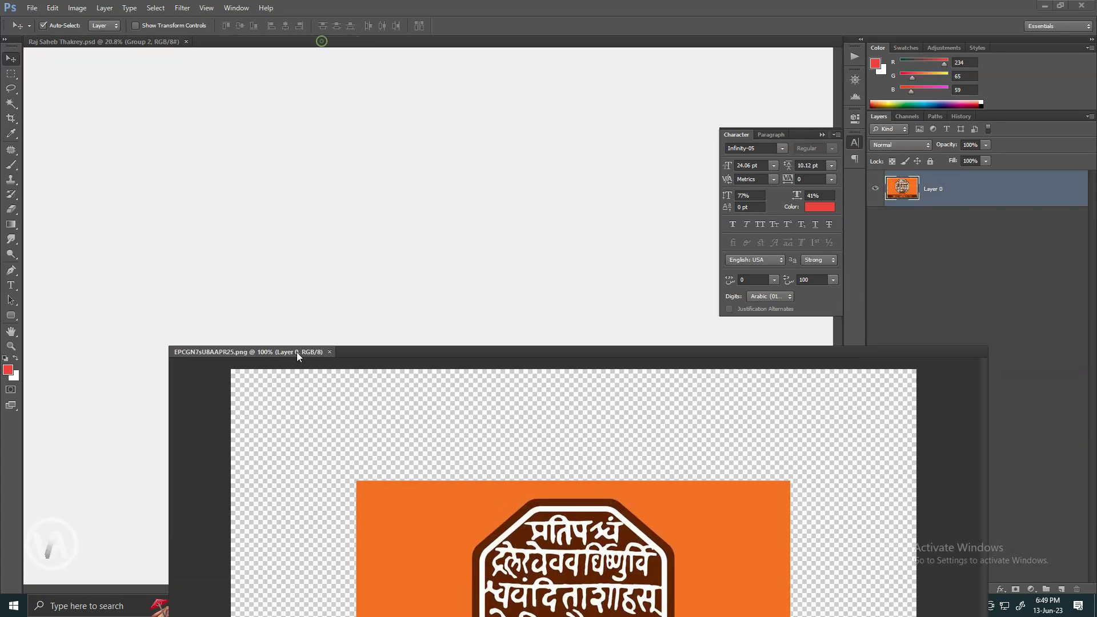
left_click_drag(902, 187, 362, 205)
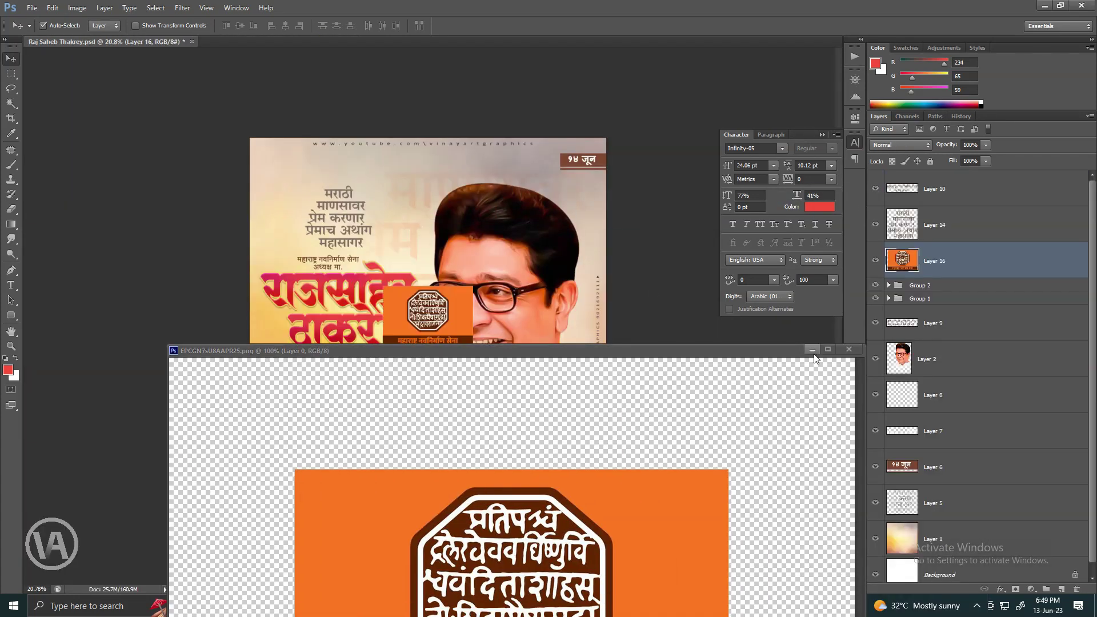
left_click(848, 350)
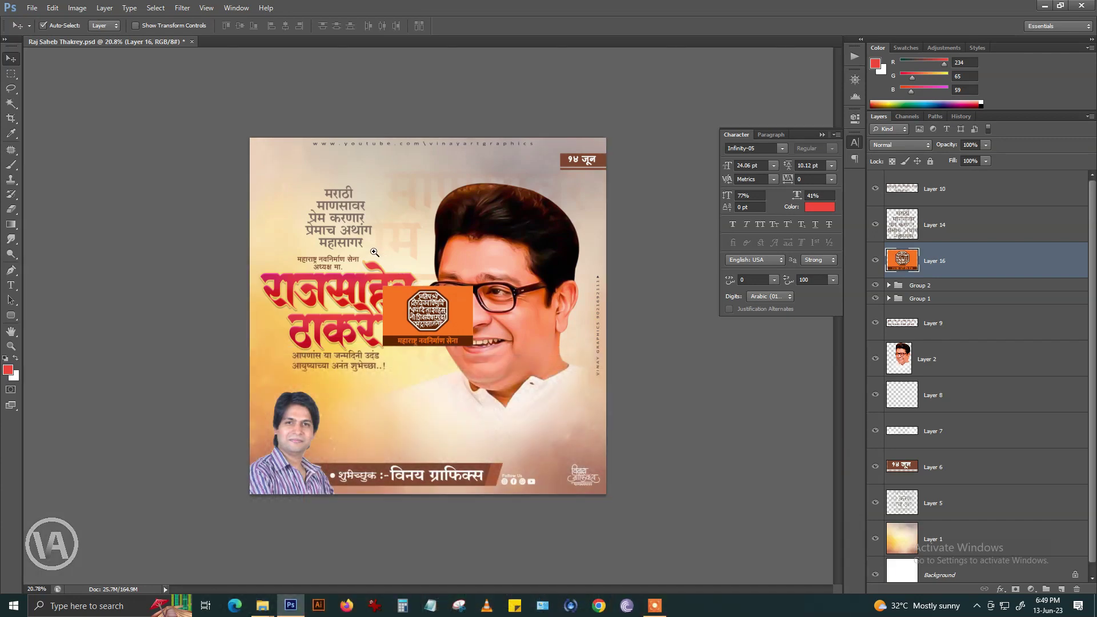
- Scale the emblem logo down and place it above the Marathi quote
left_click_drag(374, 252, 416, 265)
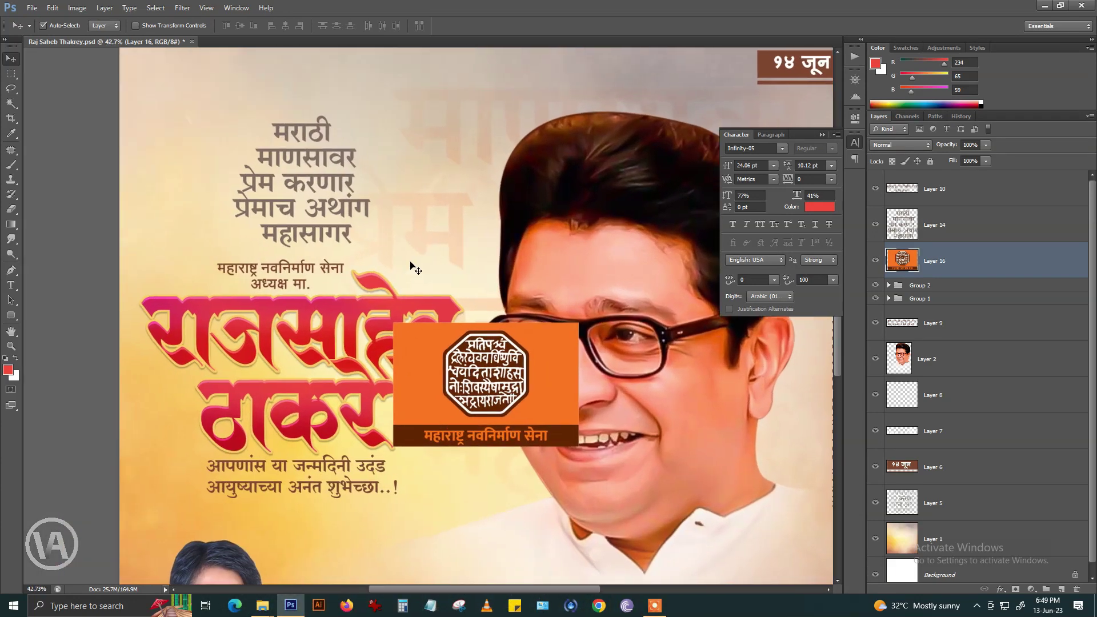
key("ctrl+t")
mouse_move(438, 408)
left_mouse_down()
mouse_move(253, 211)
mouse_move(255, 136)
left_mouse_up()
scroll(343, 154, "up", 4)
scroll(343, 154, "down", 1)
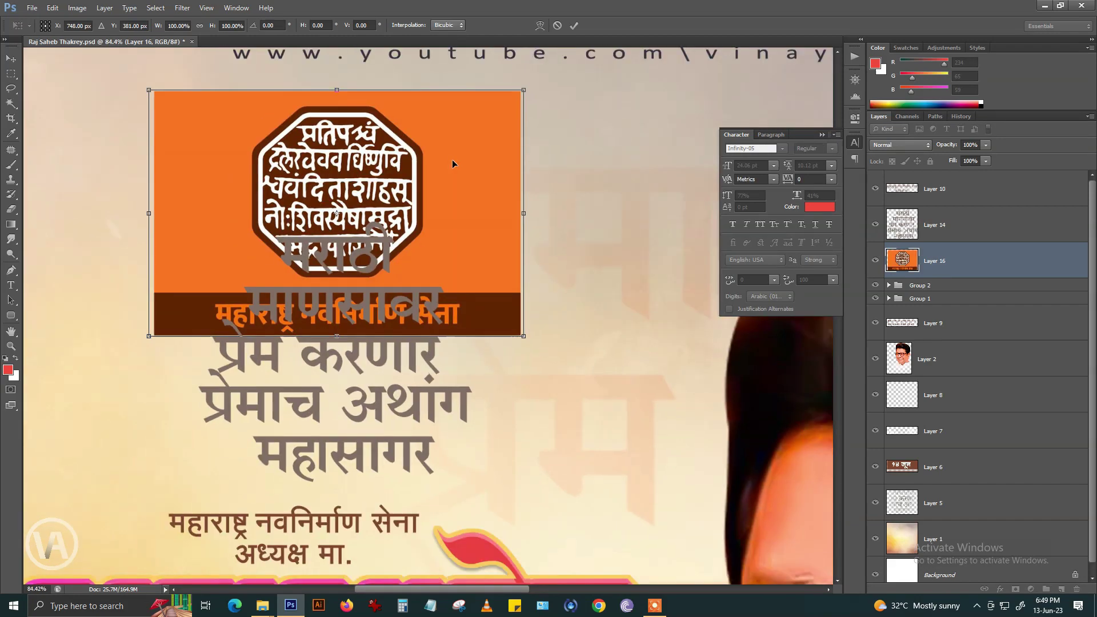
mouse_move(515, 99)
left_mouse_down()
mouse_move(466, 157)
mouse_move(449, 119)
mouse_move(429, 118)
left_mouse_up()
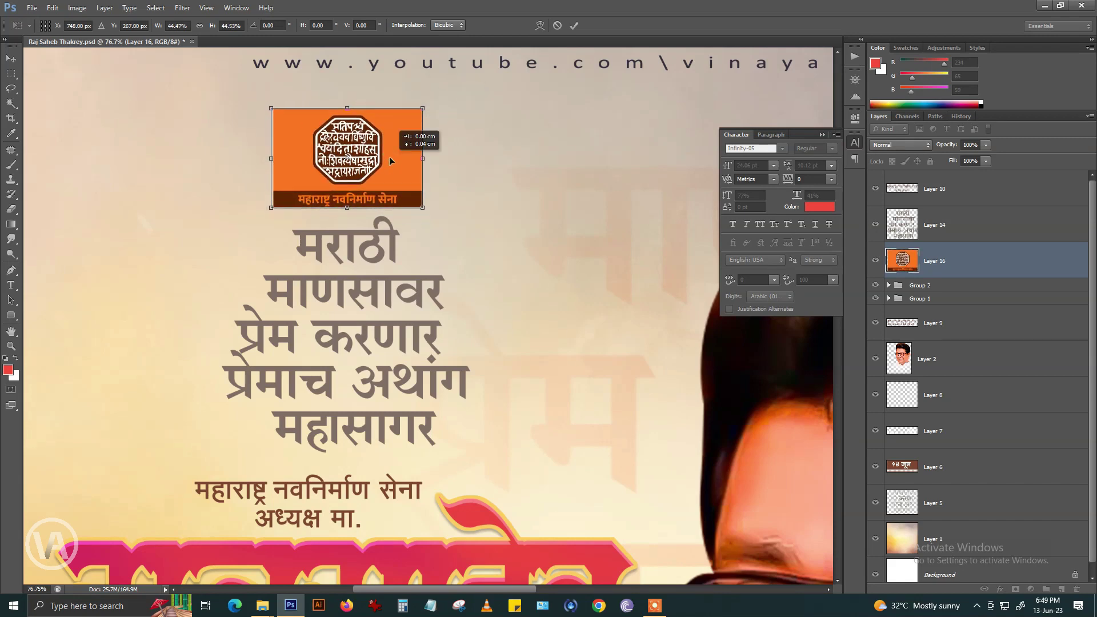
key("Return")
scroll(409, 222, "down", 2)
scroll(408, 222, "down", 1)
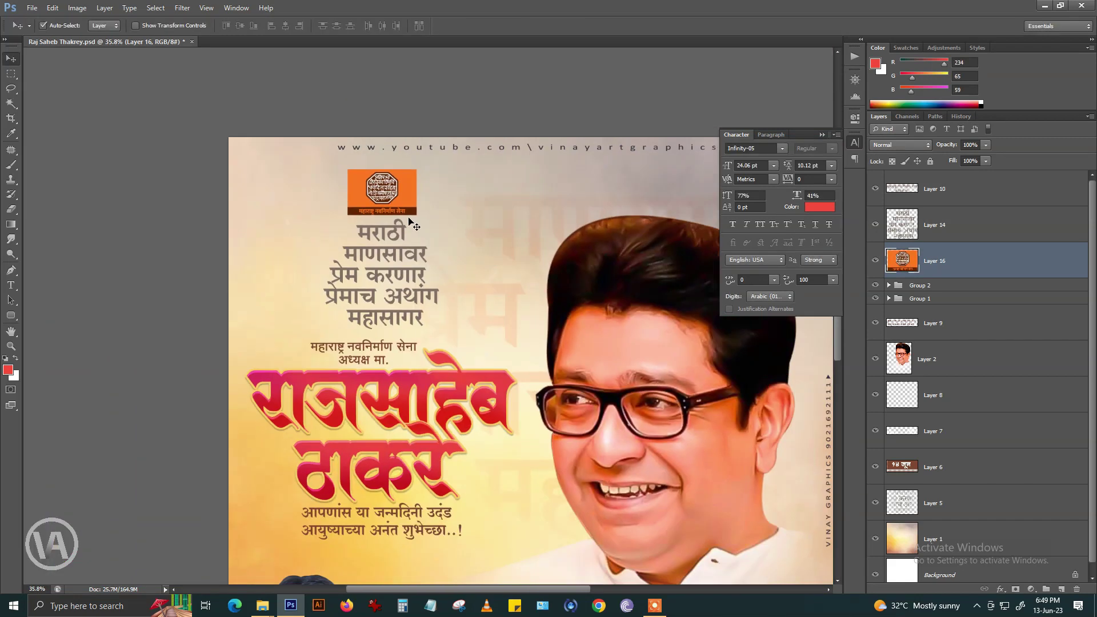
scroll(394, 235, "down", 1)
scroll(371, 245, "up", 2)
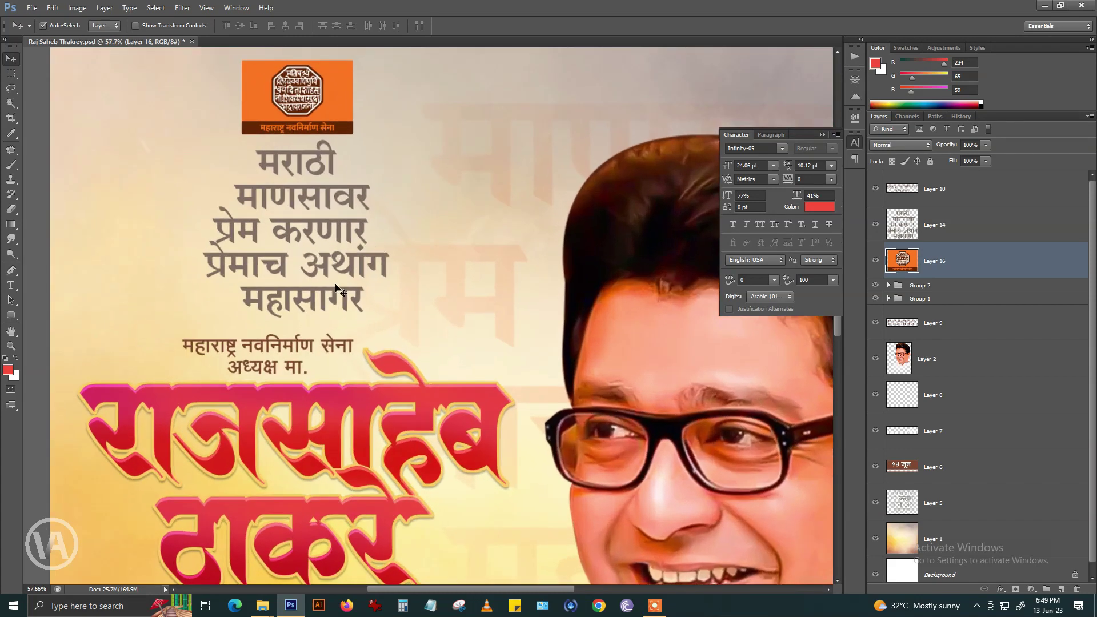
- Make Layer 16 active, fit the poster on screen and save the document
left_click(317, 300)
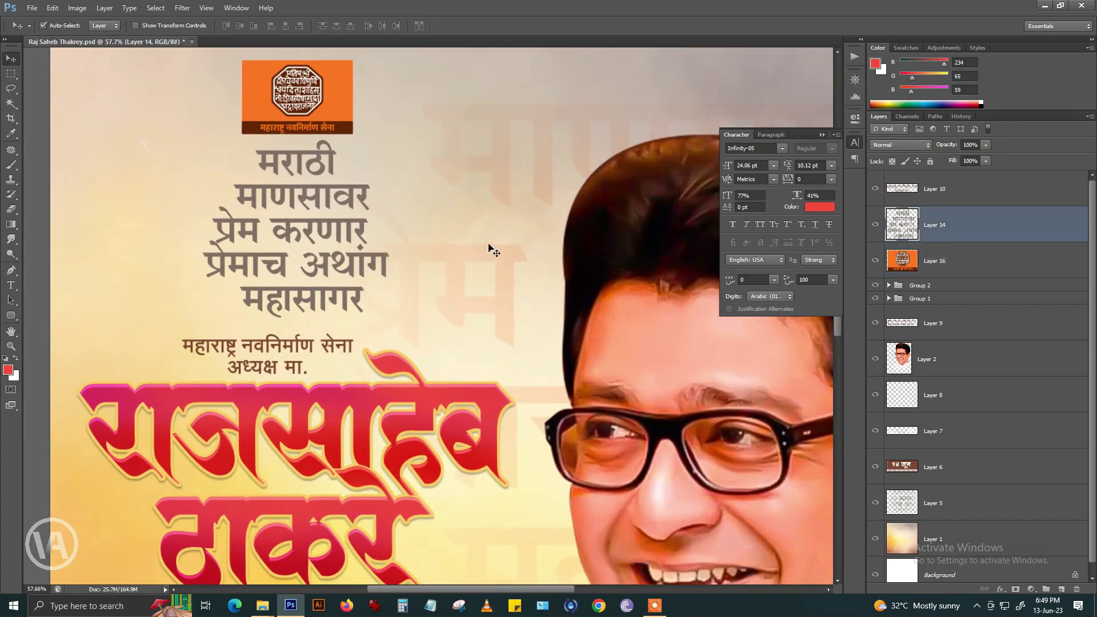
left_click(332, 121)
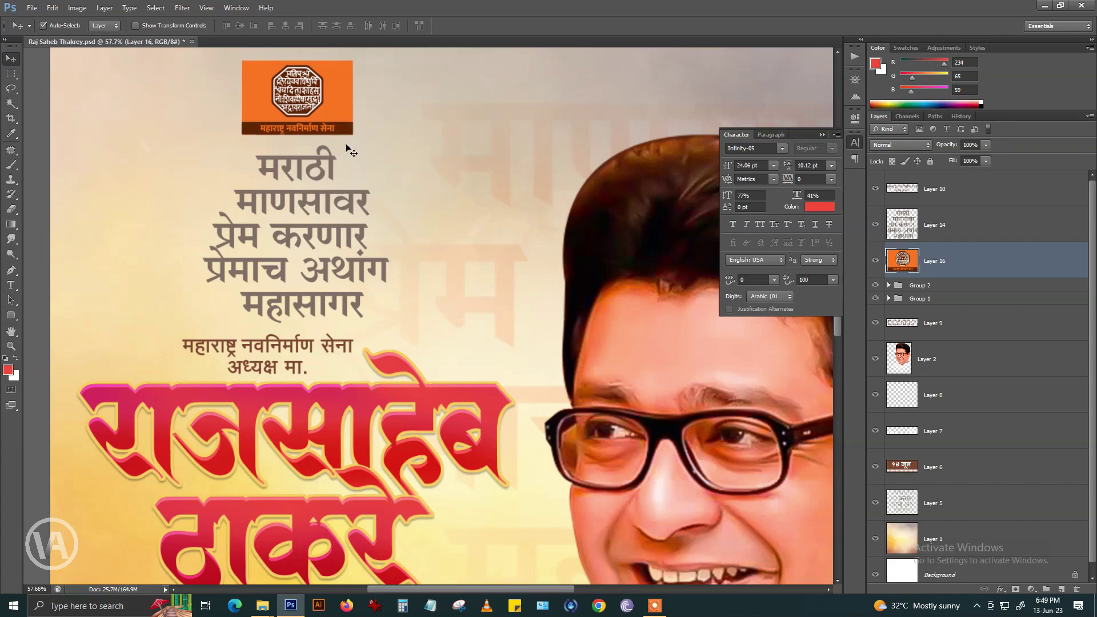
key("ctrl+0")
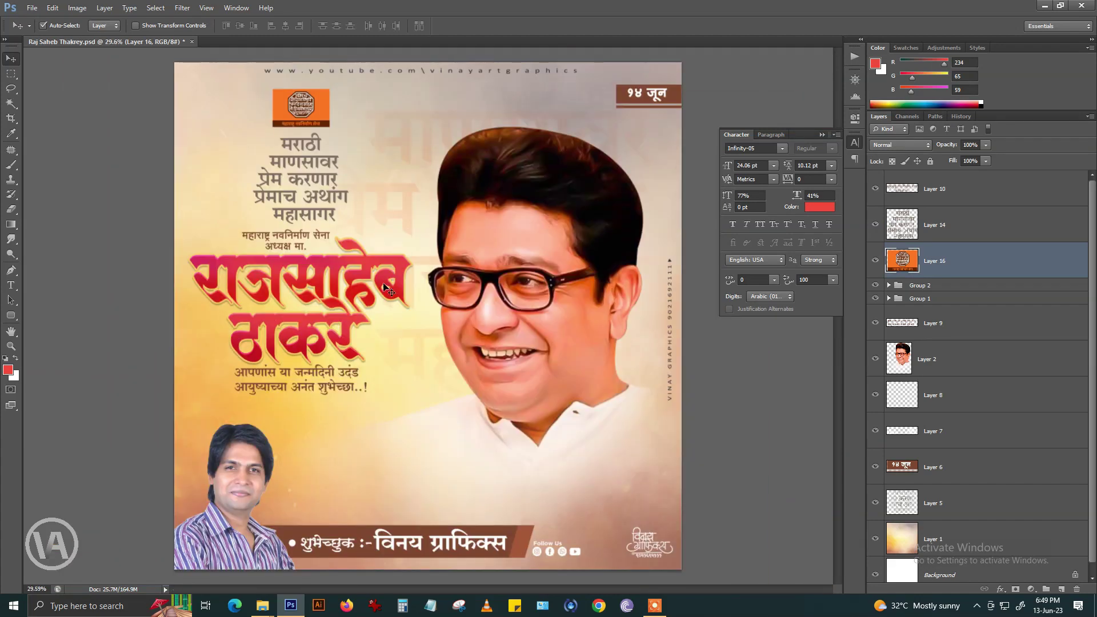
key("ctrl+s")
scroll(250, 206, "up", 2)
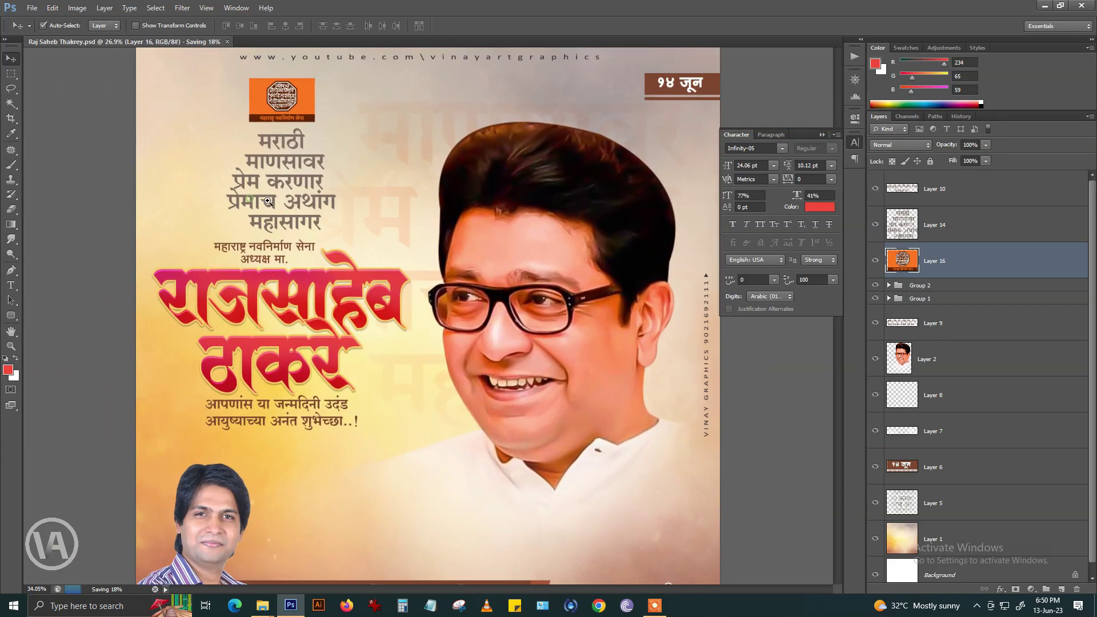
- Copy the Flower (8).png bouquet onto the poster as Layer 17
left_click(32, 8)
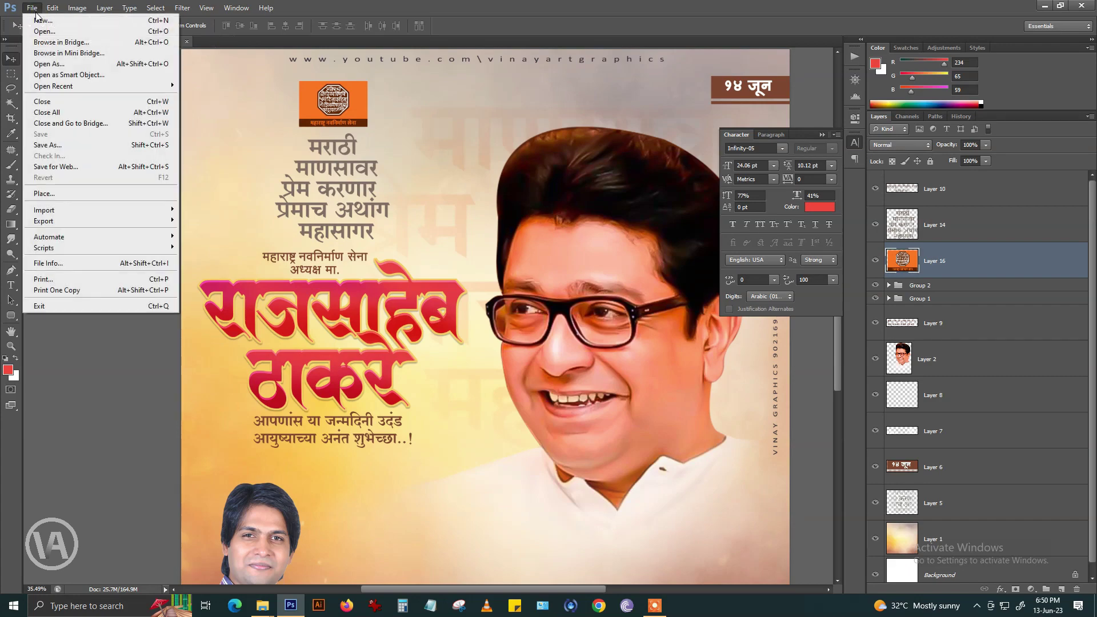
left_click(34, 29)
double_click(266, 150)
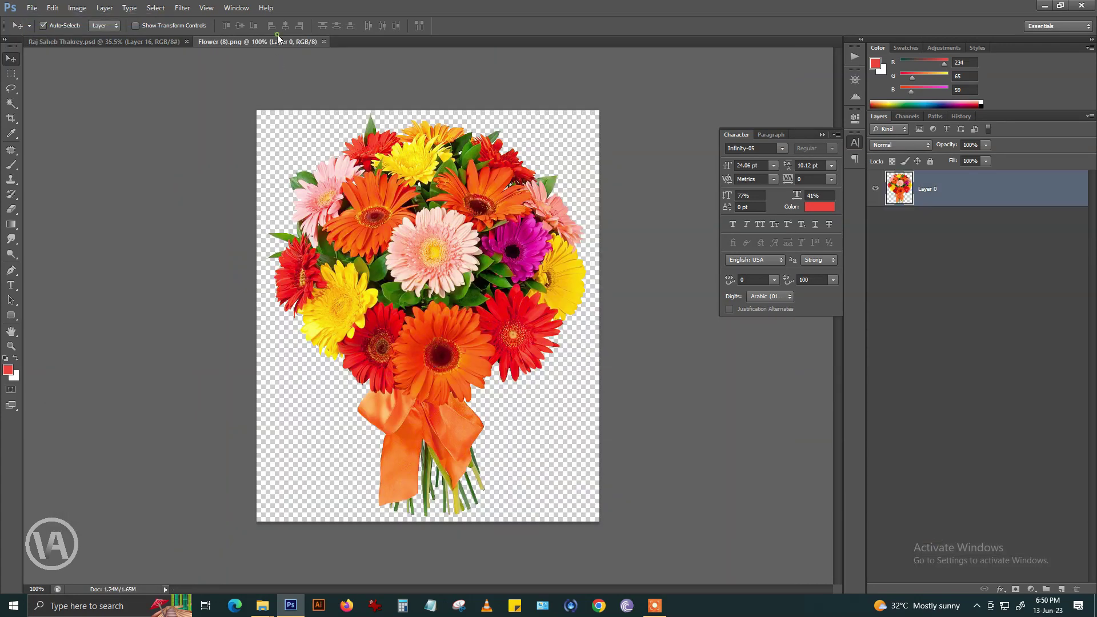
left_click_drag(277, 45, 232, 326)
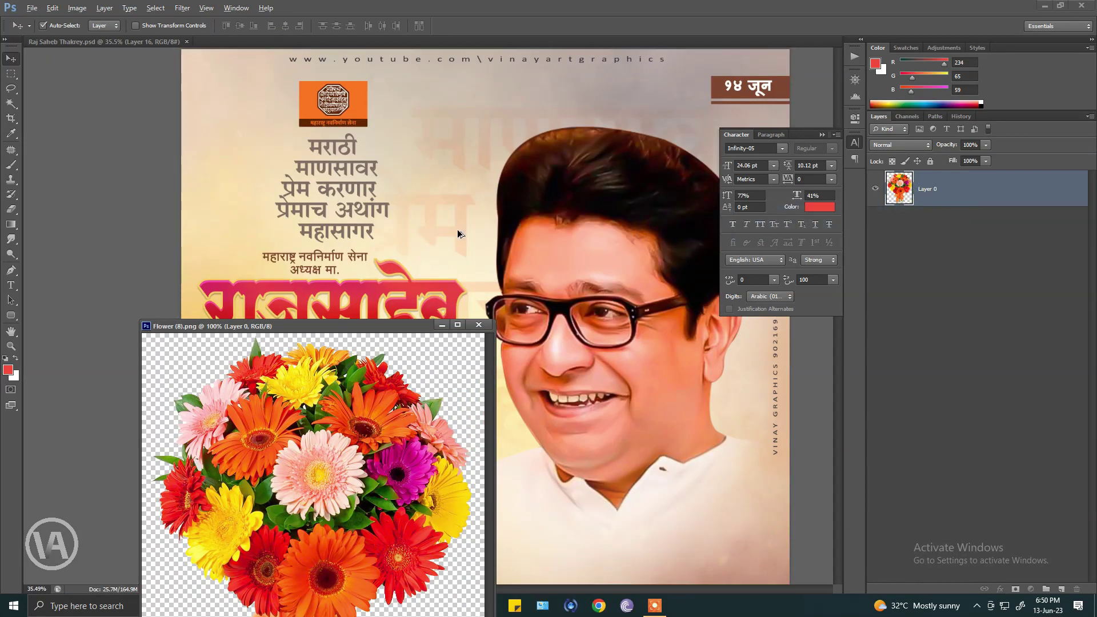
mouse_move(315, 457)
left_mouse_down()
mouse_move(487, 329)
mouse_move(380, 506)
left_mouse_up()
left_click(483, 325)
- Scale the bouquet to about 52% and place it beside the greeting text
key("ctrl+t")
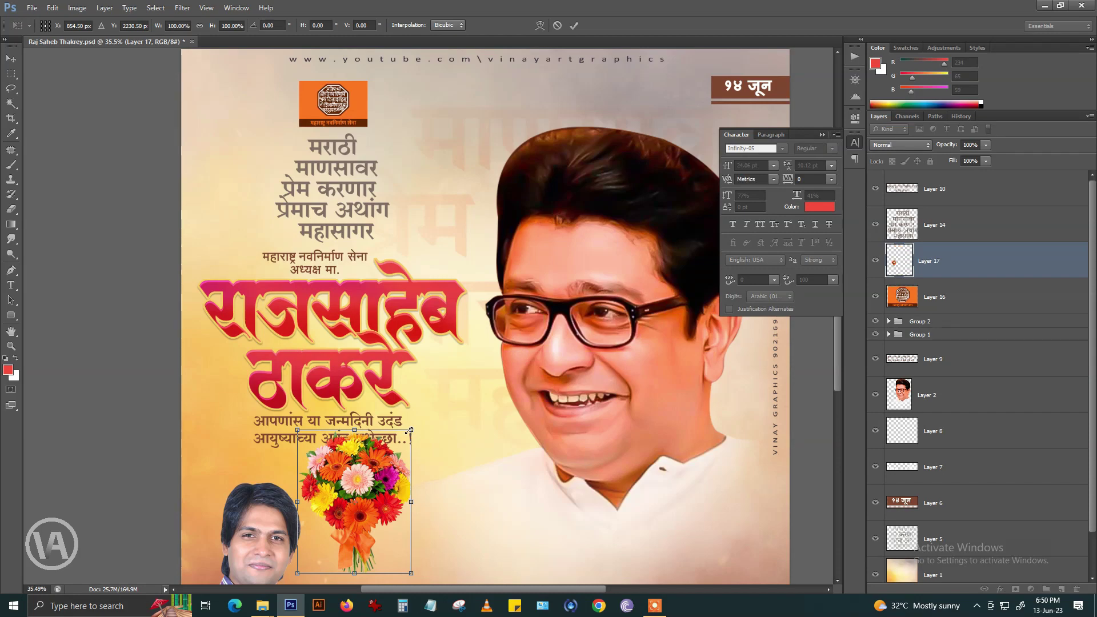
mouse_move(410, 430)
left_mouse_down()
mouse_move(375, 493)
mouse_move(345, 500)
left_mouse_up()
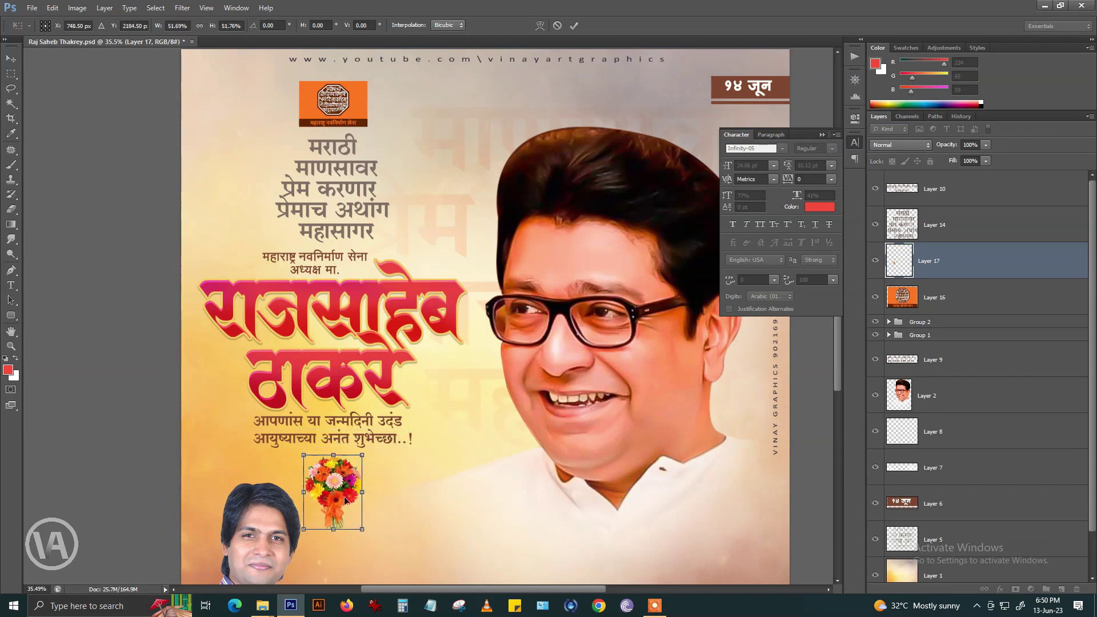
scroll(345, 501, "up", 3)
mouse_move(312, 457)
left_mouse_down()
mouse_move(180, 374)
mouse_move(134, 326)
mouse_move(581, 330)
left_mouse_up()
left_click_drag(557, 316, 555, 317)
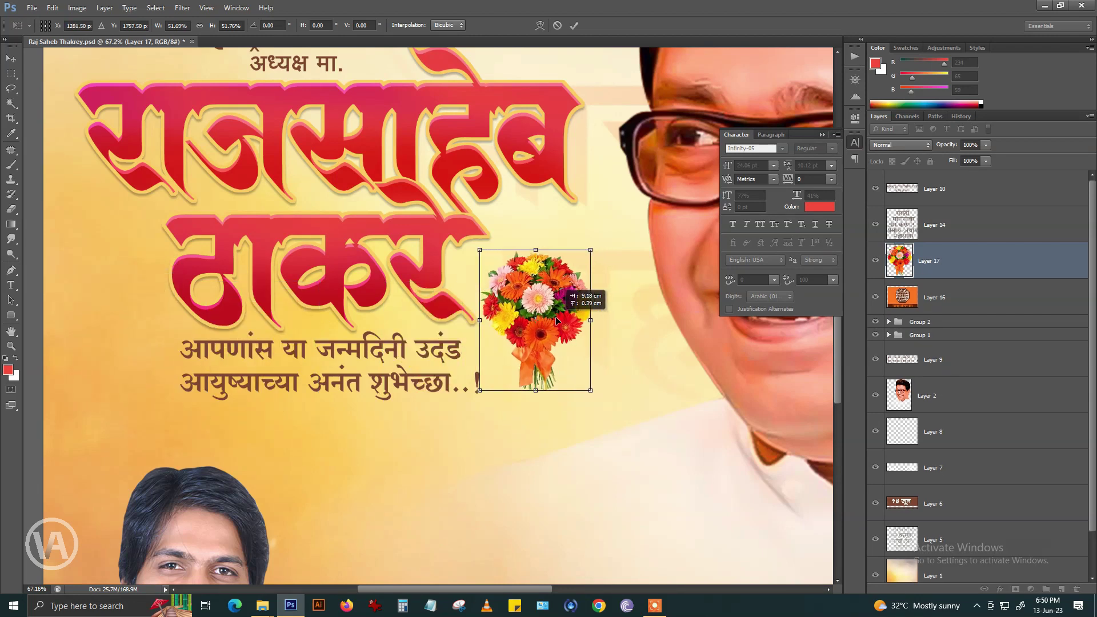
key("Return")
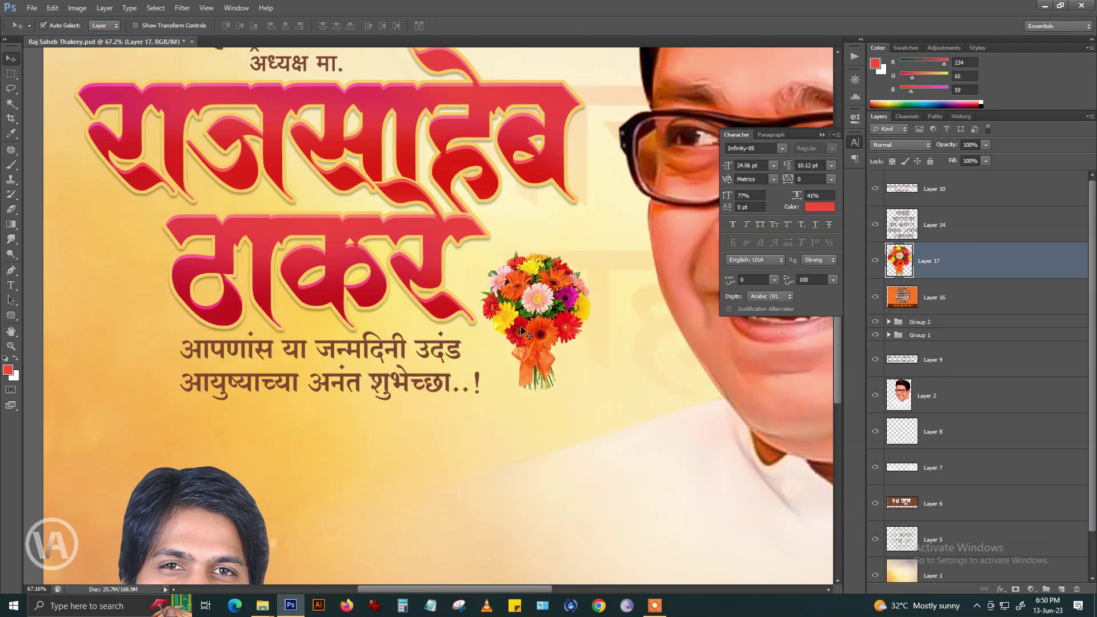
key("ctrl+0")
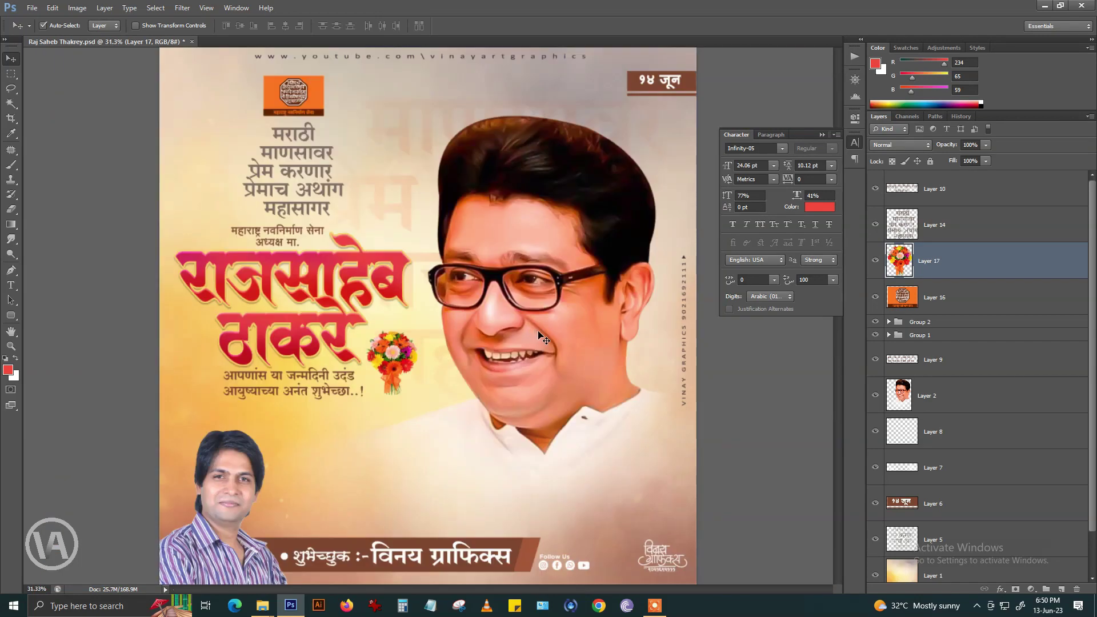
key("ctrl+minus")
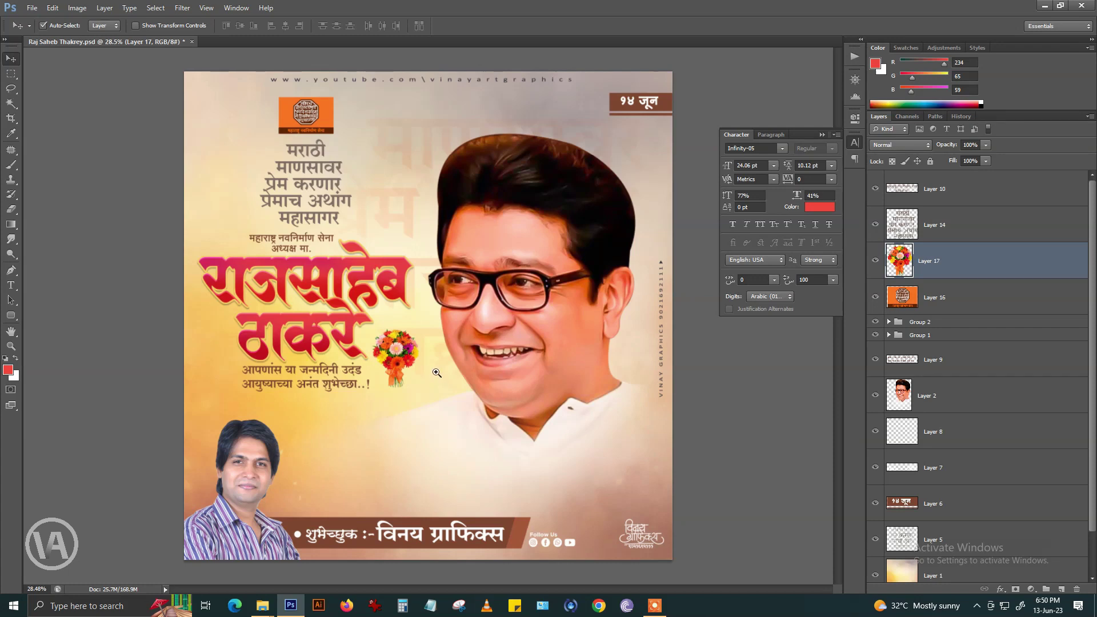
- Add Layer 16, Group 1 and Layer 9 to the bouquet selection, checking each layer's visibility
scroll(371, 259, "up", 1)
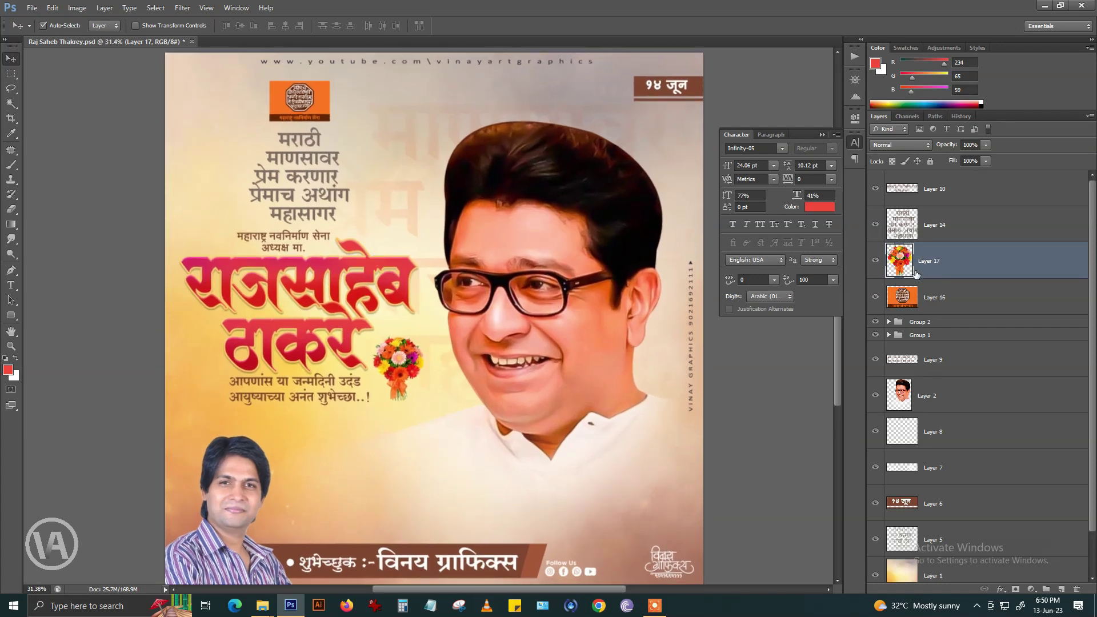
left_click(926, 297, "ctrl")
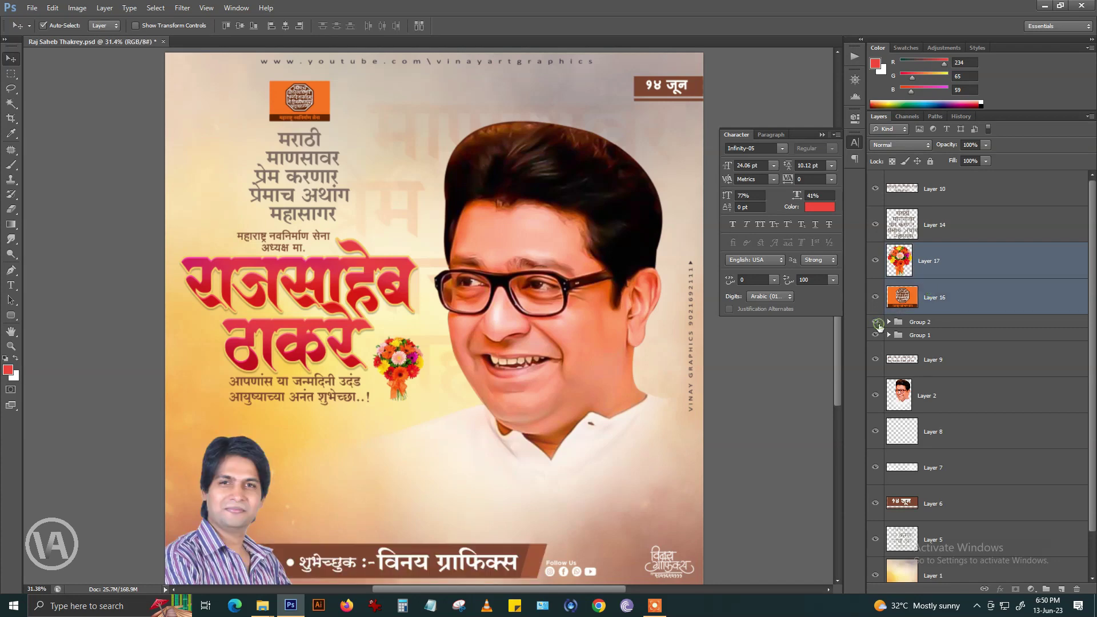
left_click(876, 336)
left_click(887, 334)
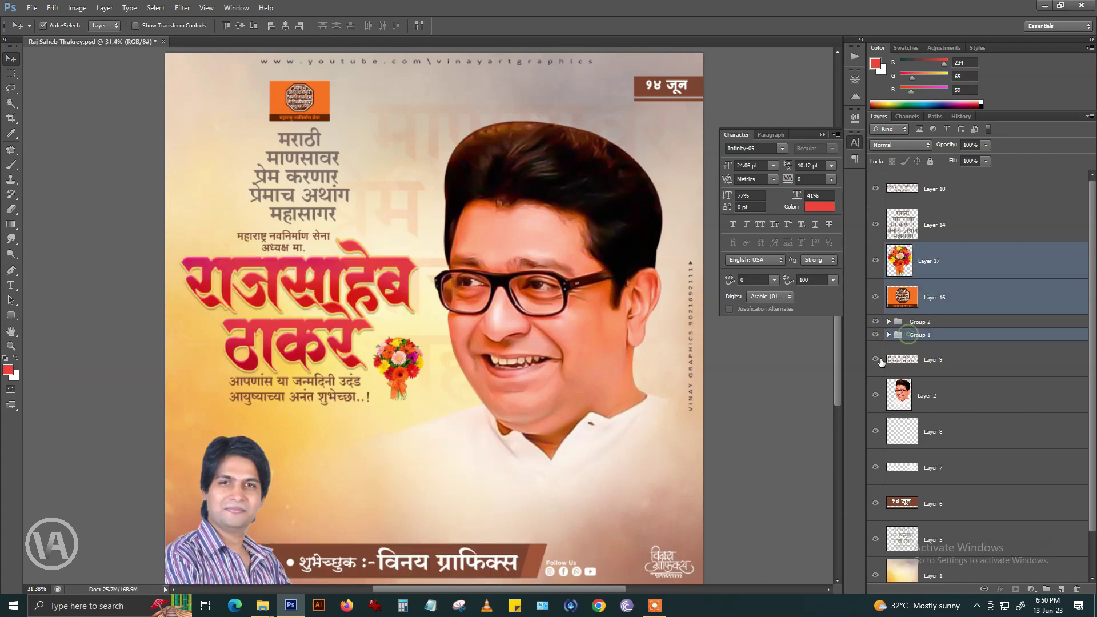
left_click(876, 360)
left_click(933, 359, "ctrl")
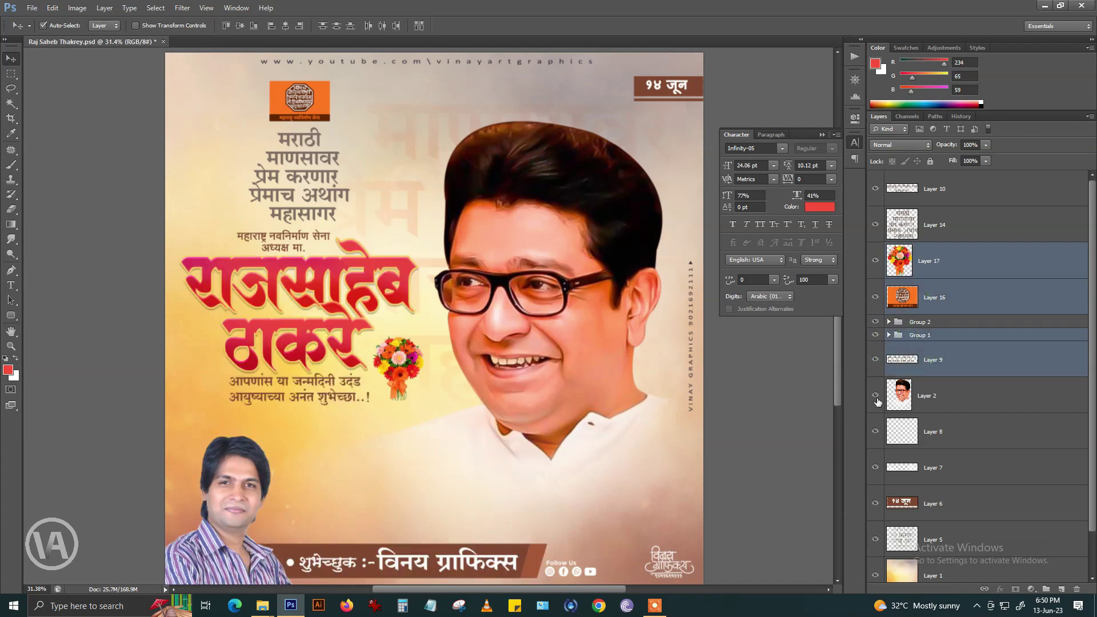
left_click(875, 468)
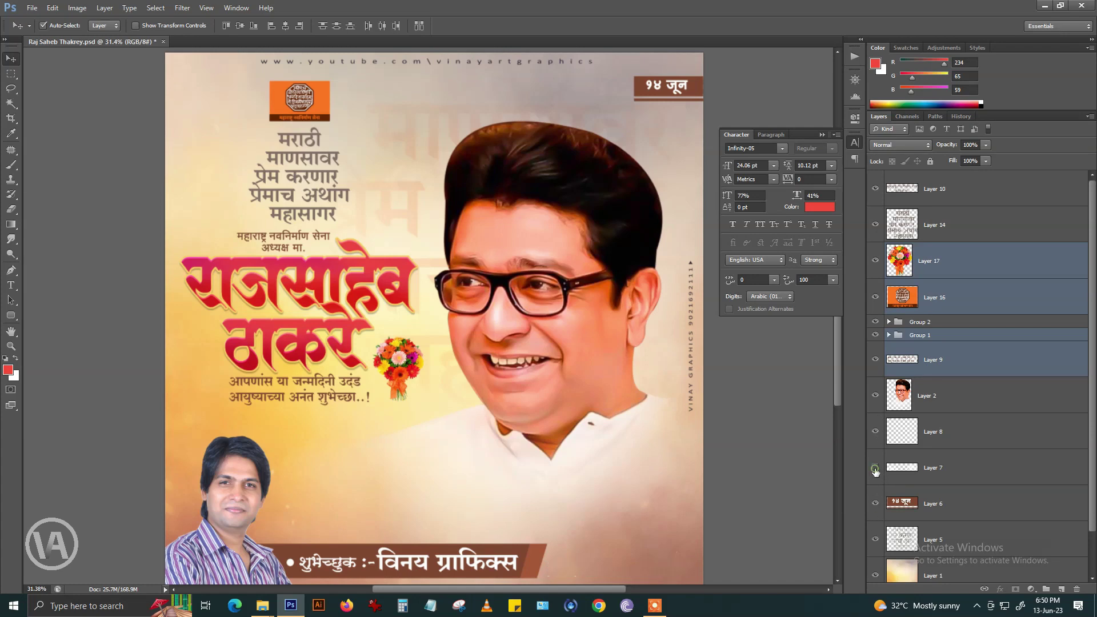
- Group Layer 10 with the selected layers as Group 3 and move Layer 14 into it
left_click(875, 188)
left_click(939, 189, "ctrl")
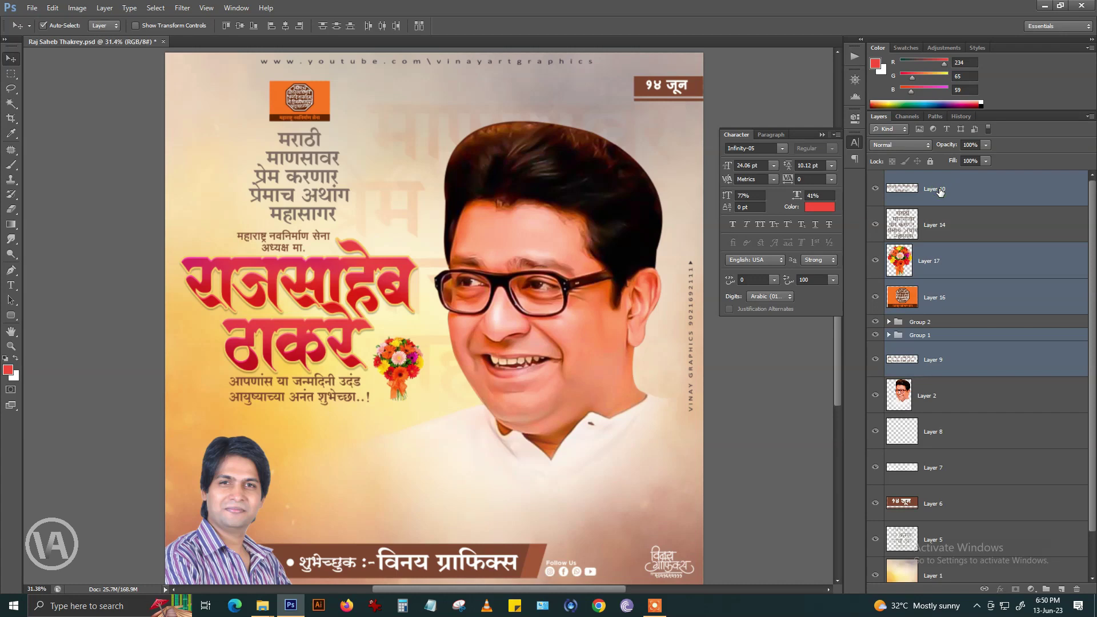
key("ctrl+g")
left_click(873, 180)
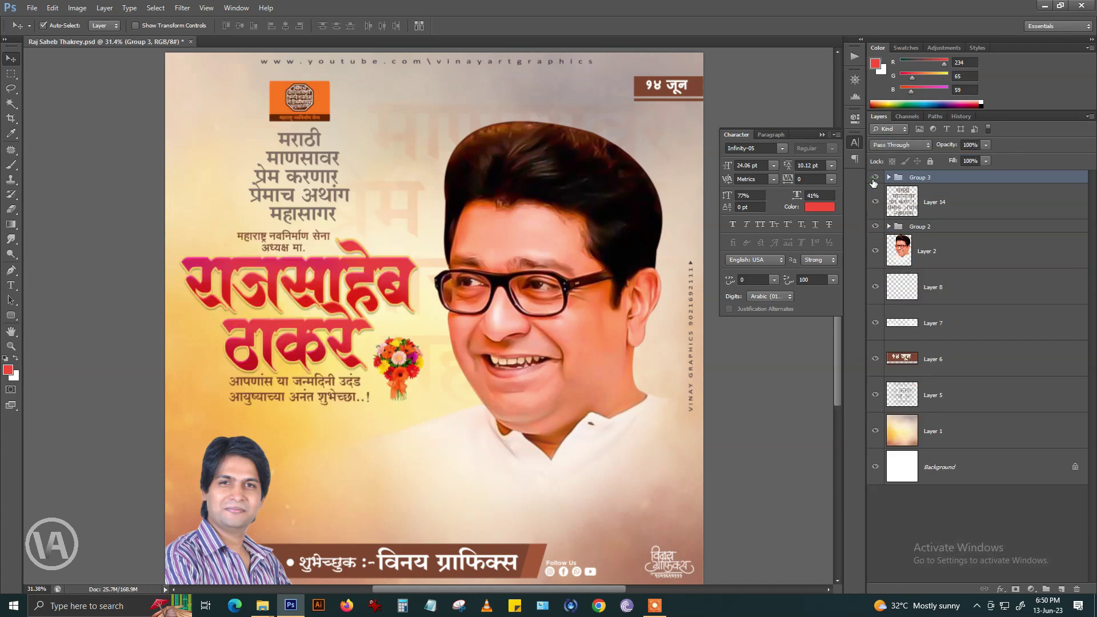
left_click_drag(924, 206, 920, 178)
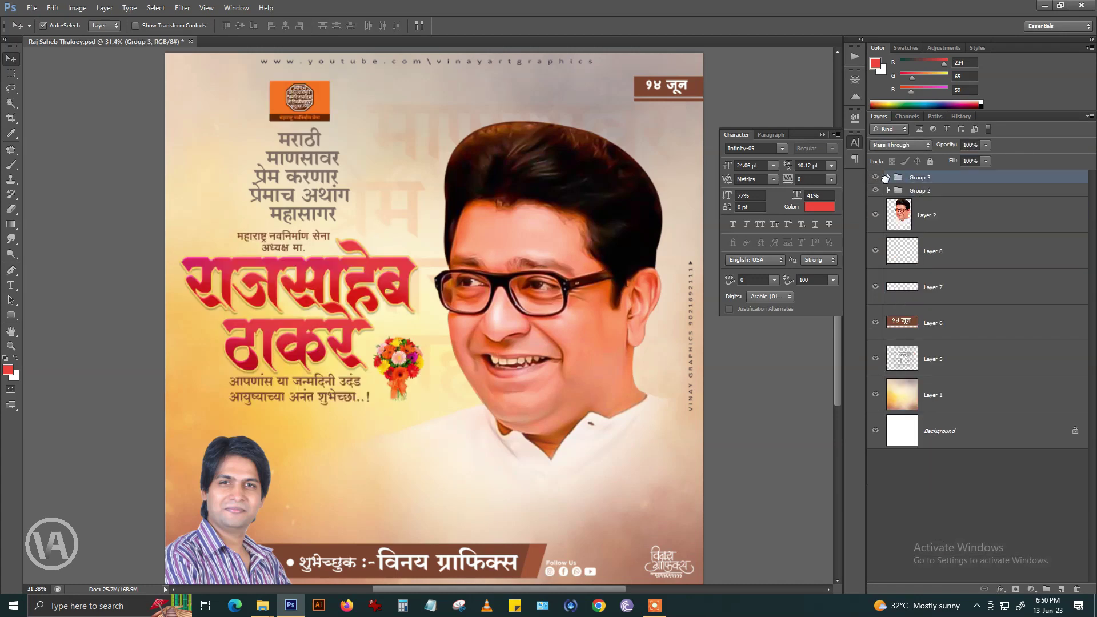
- Nudge the Group 3 block slightly down and right, then save the poster
key("ctrl+t")
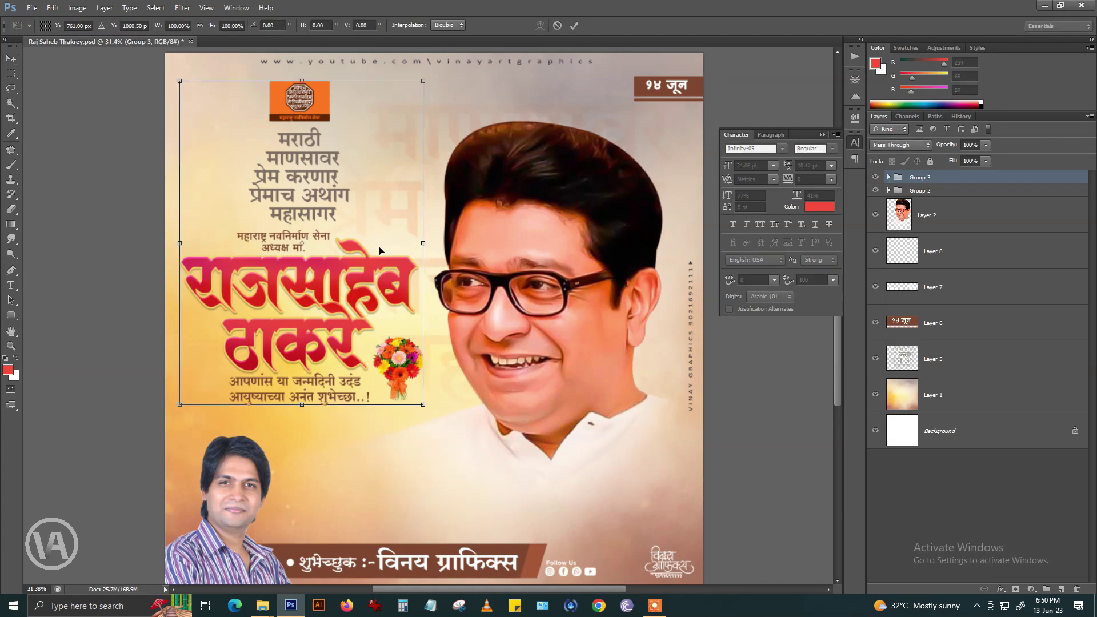
left_click_drag(378, 245, 376, 267)
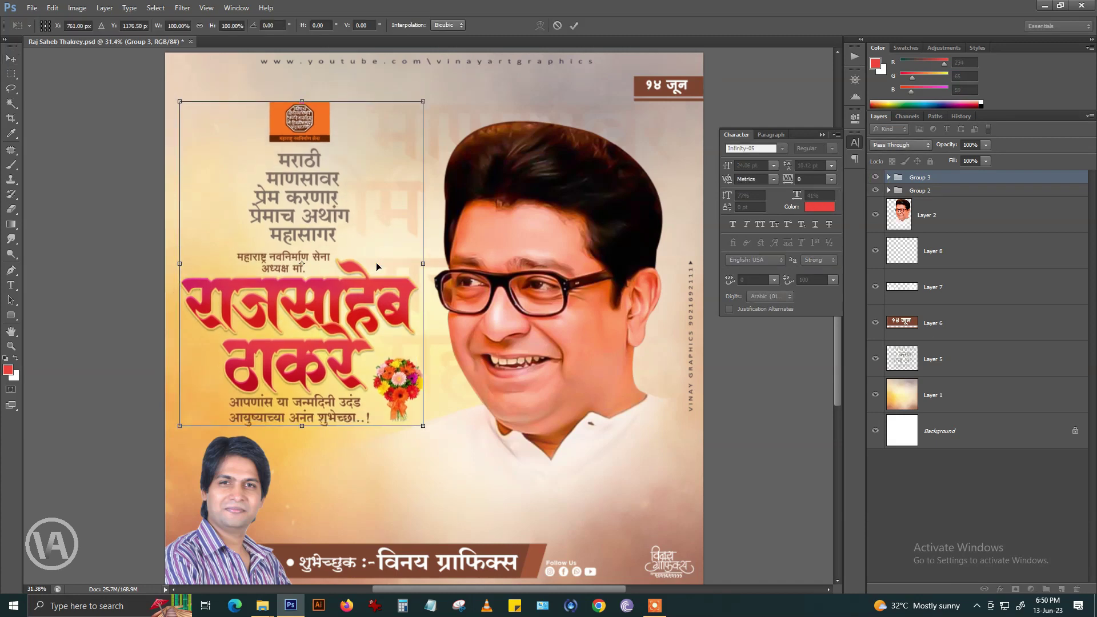
key("Down")
key("Down")
key("Down")
key("Right")
key("Right")
key("Right")
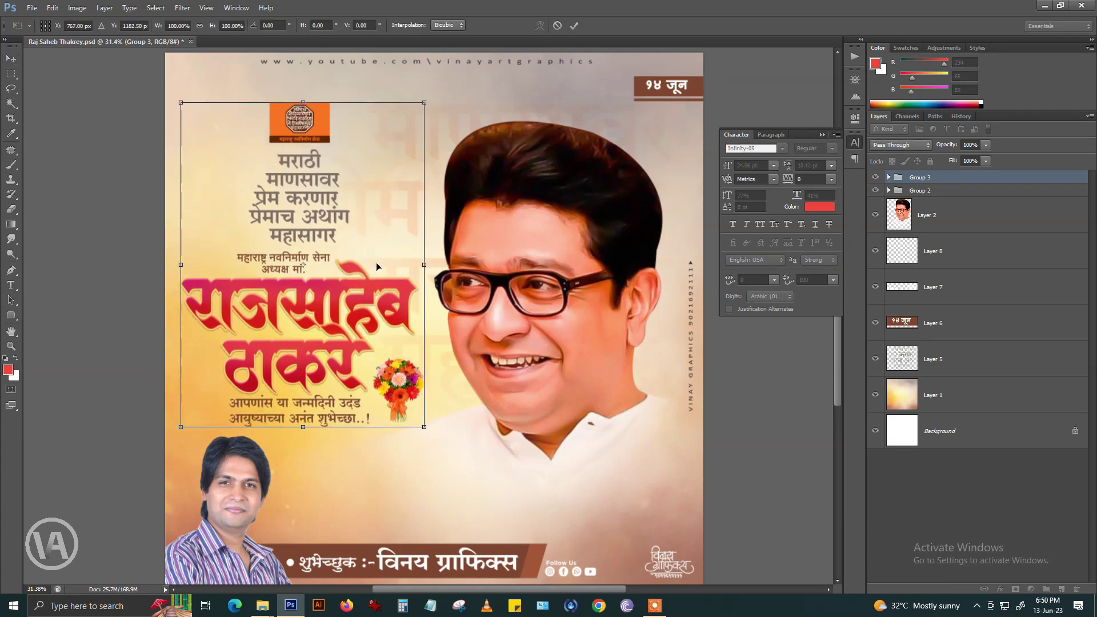
key("Down")
key("Down")
key("Down")
key("Return")
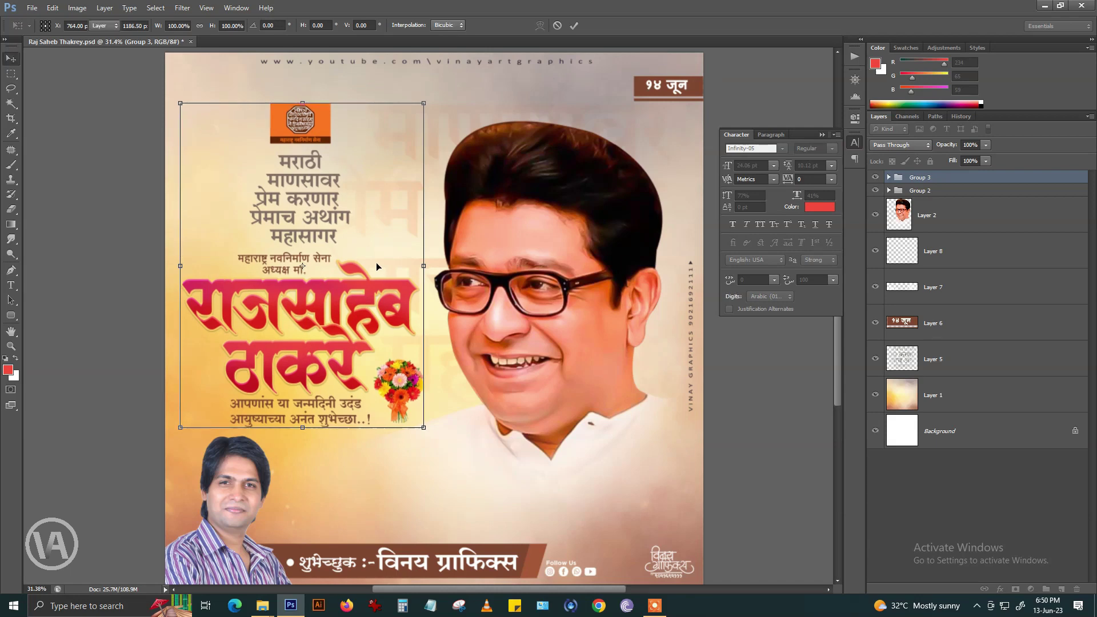
key("ctrl+0")
scroll(389, 269, "up", 1)
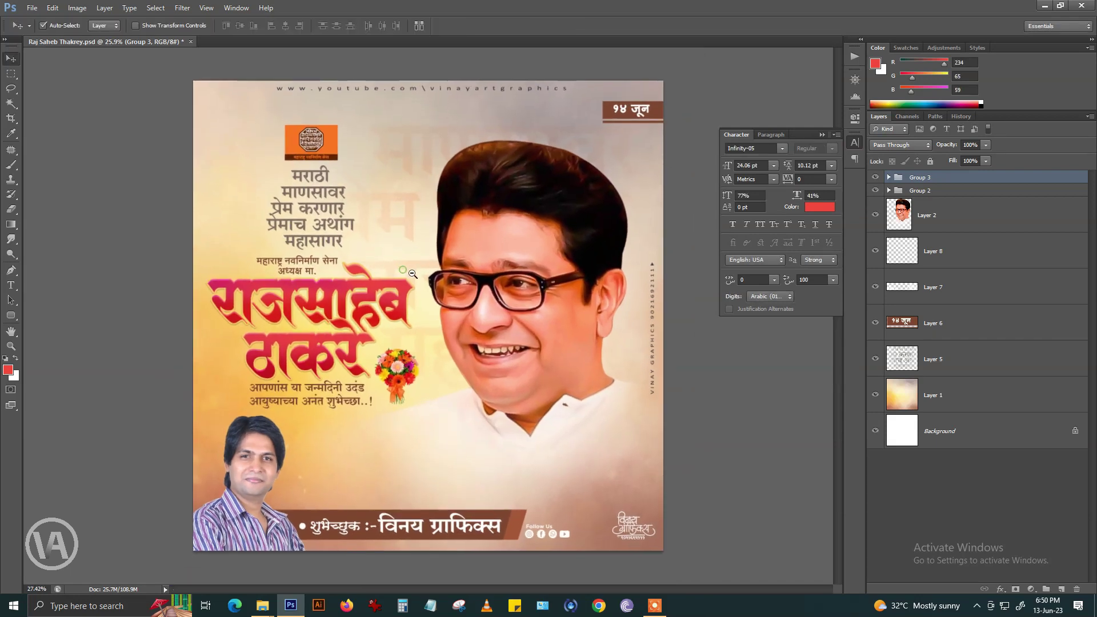
key("ctrl+s")
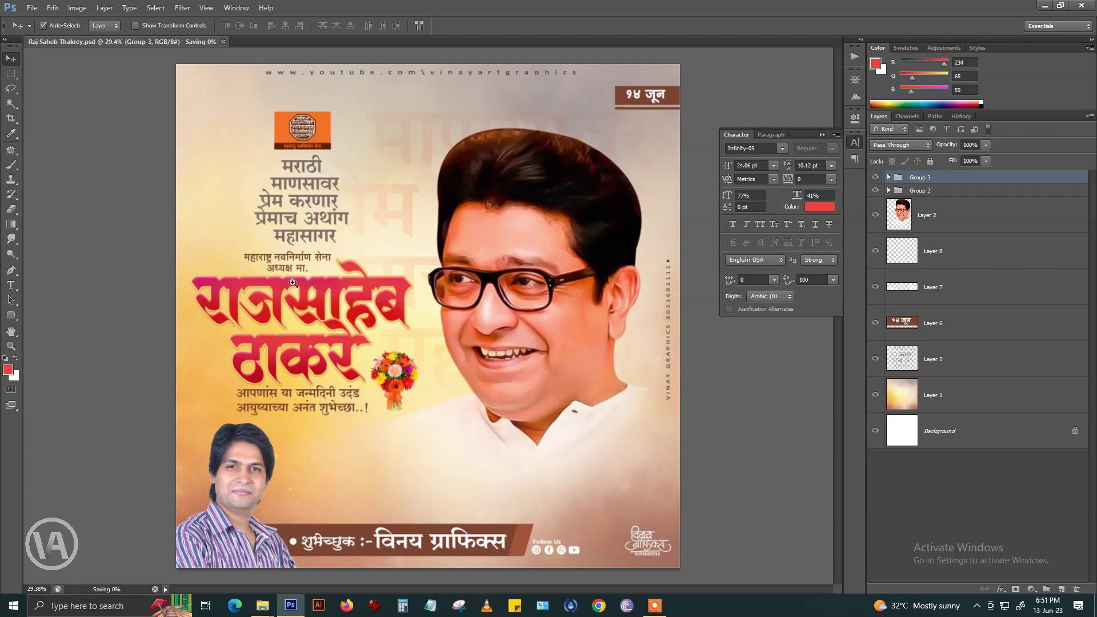
scroll(340, 280, "up", 10)
scroll(341, 280, "down", 1)
scroll(343, 280, "down", 1)
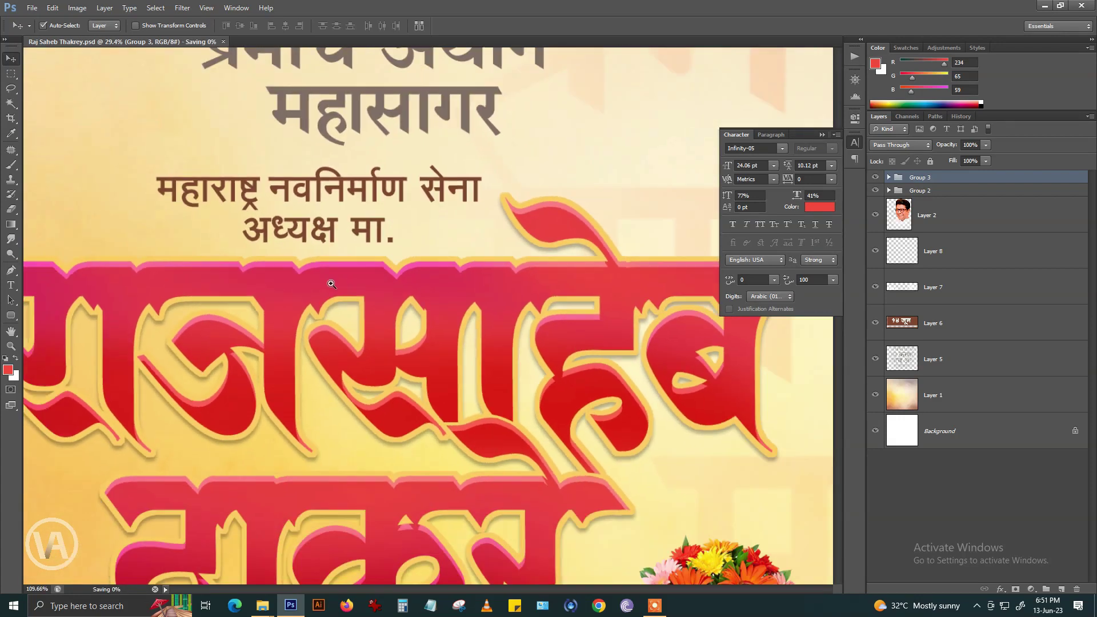
scroll(366, 280, "down", 2)
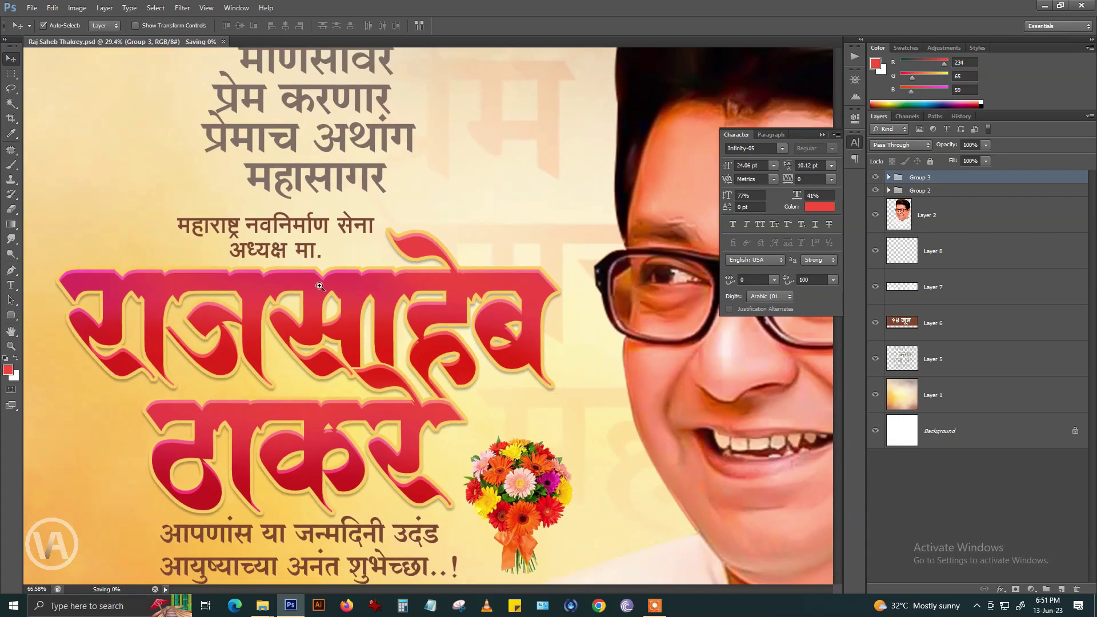
- Load the title lettering as a selection on a new layer with a large brush
left_click(428, 280)
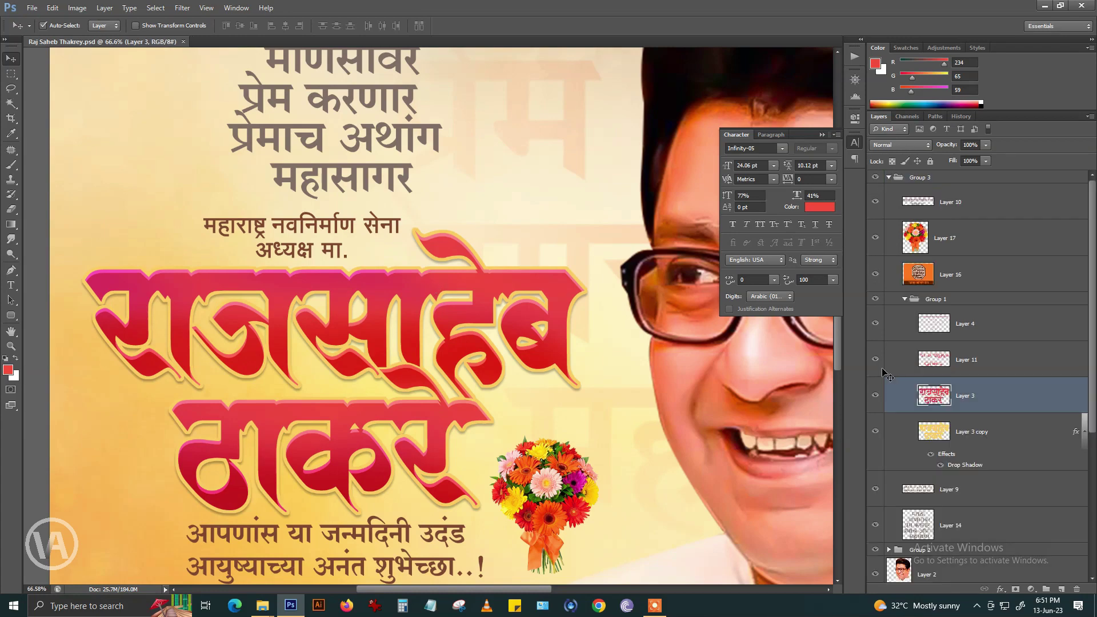
left_click(992, 385, "ctrl")
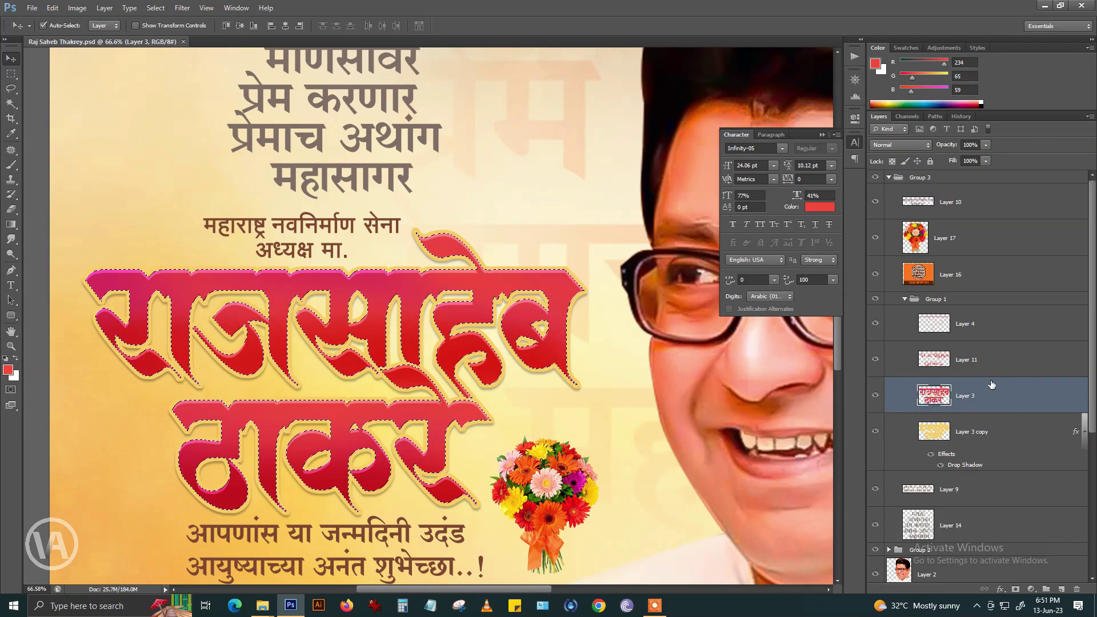
key("b")
left_click(1062, 588)
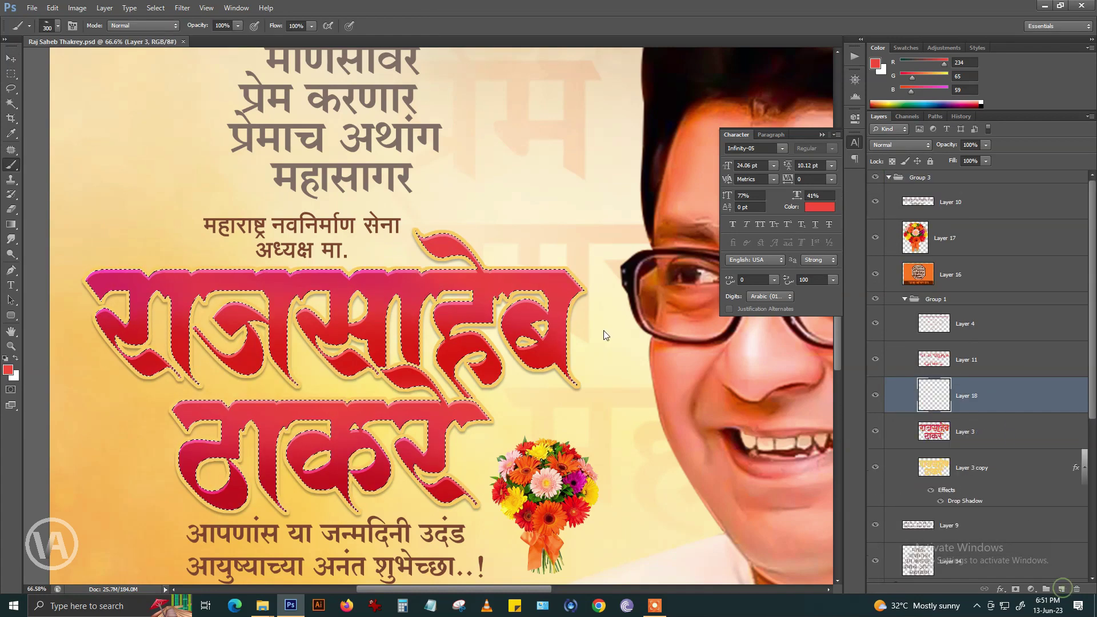
key("bracketright")
- Paint pale cream along the tops of राजसाहेब and ठाकरे, then deselect
left_click(330, 270, "alt")
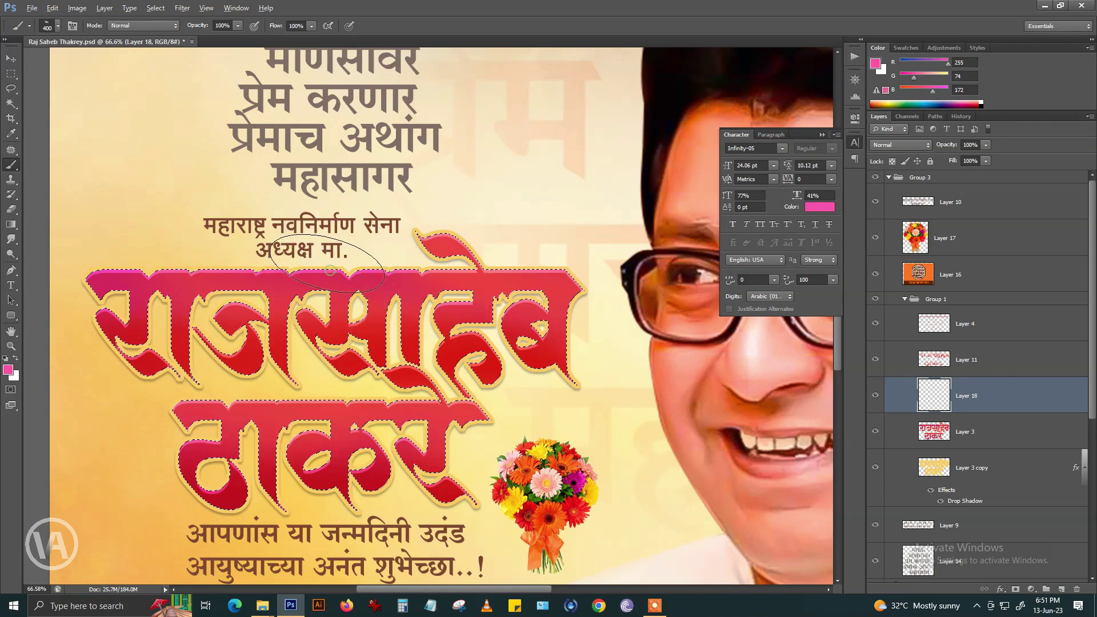
left_click(309, 268, "alt")
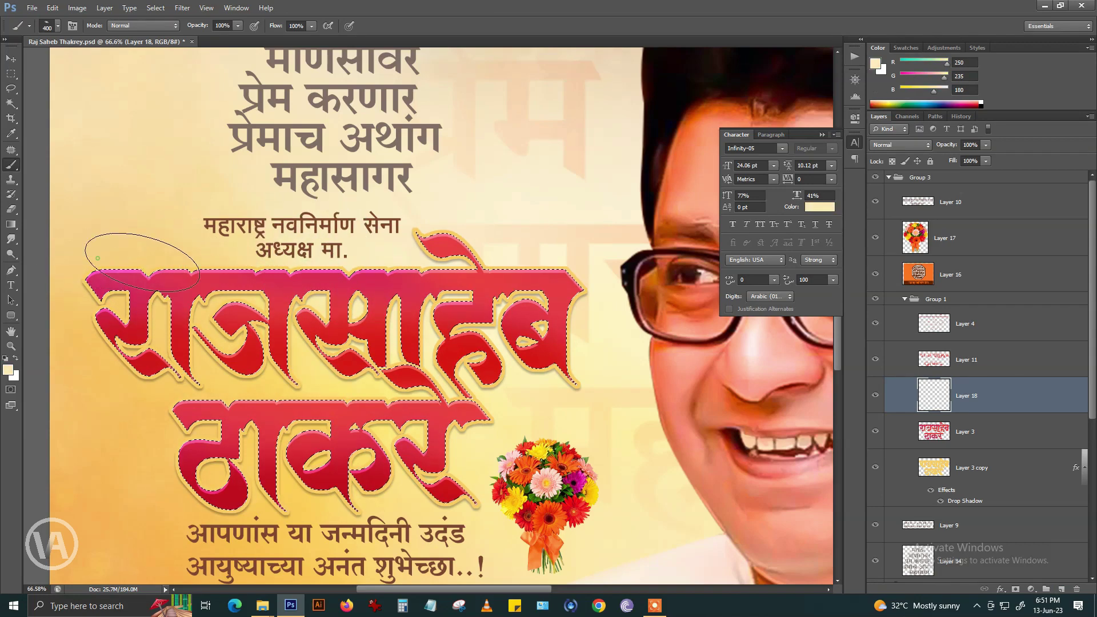
left_click_drag(98, 258, 580, 268)
key("ctrl+z")
left_click_drag(63, 262, 581, 269)
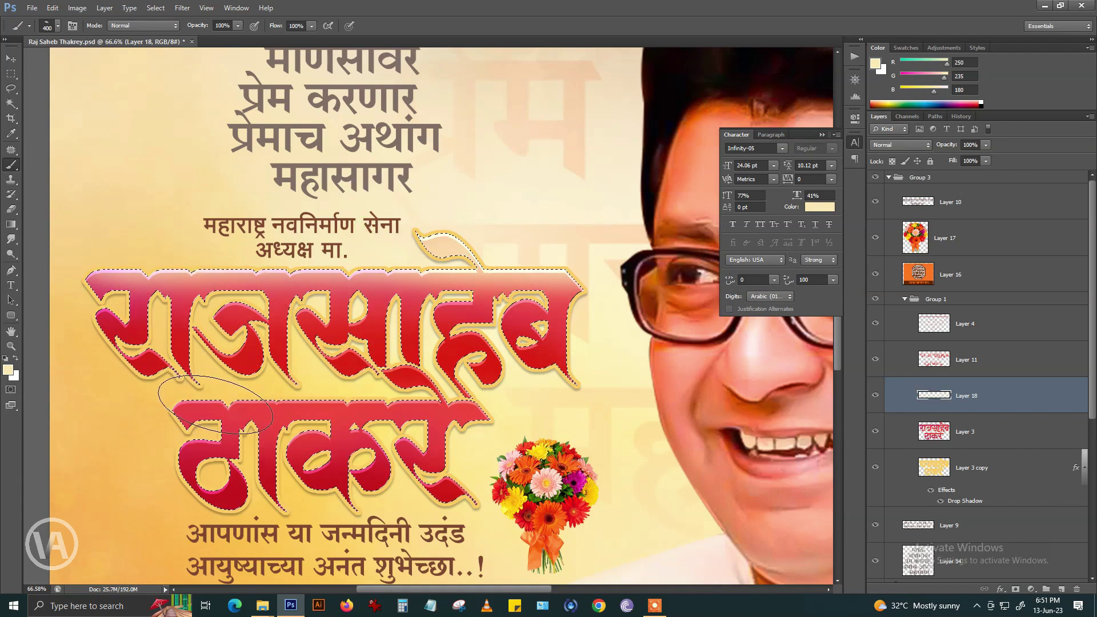
left_click_drag(215, 404, 435, 407)
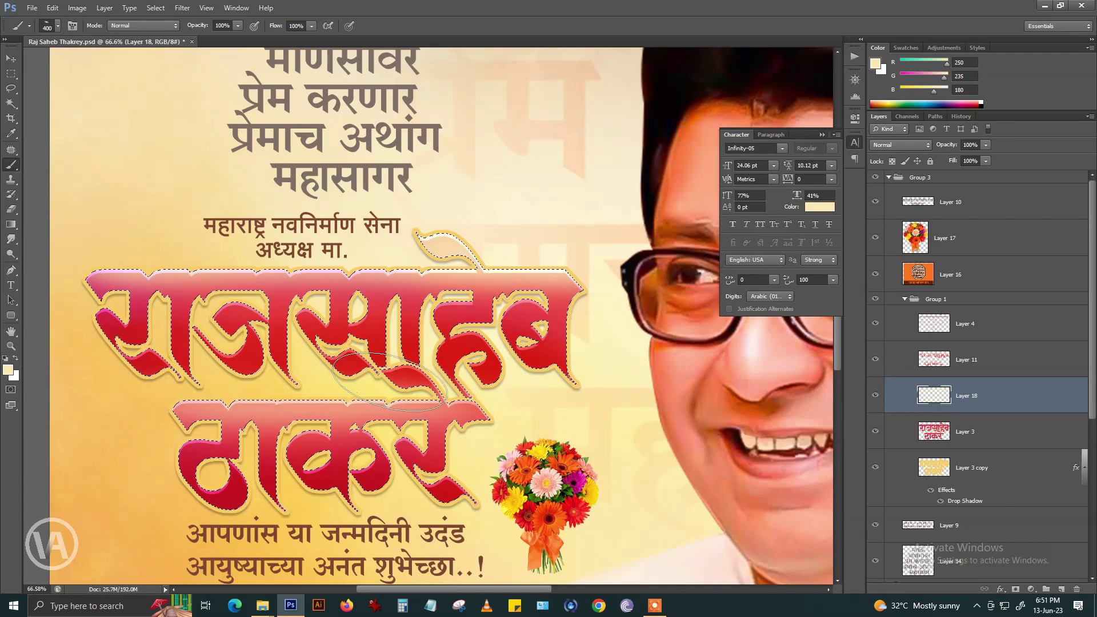
key("ctrl+d")
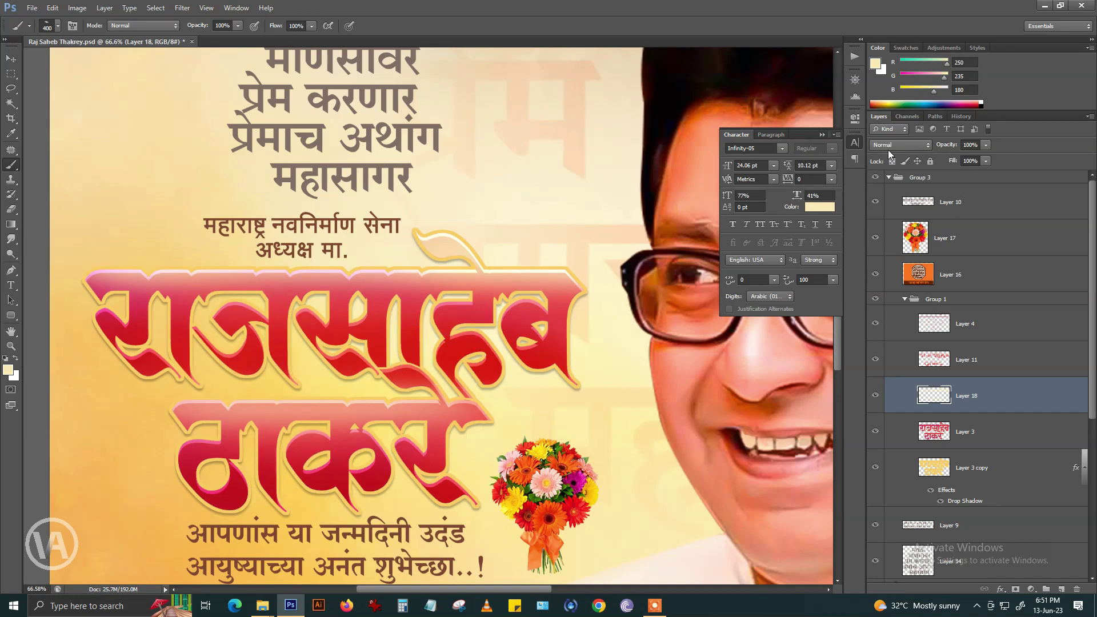
- Set the cream highlight Layer 18 to Overlay blend mode at 40% opacity
left_click(888, 151)
scroll(887, 145, "down", 1)
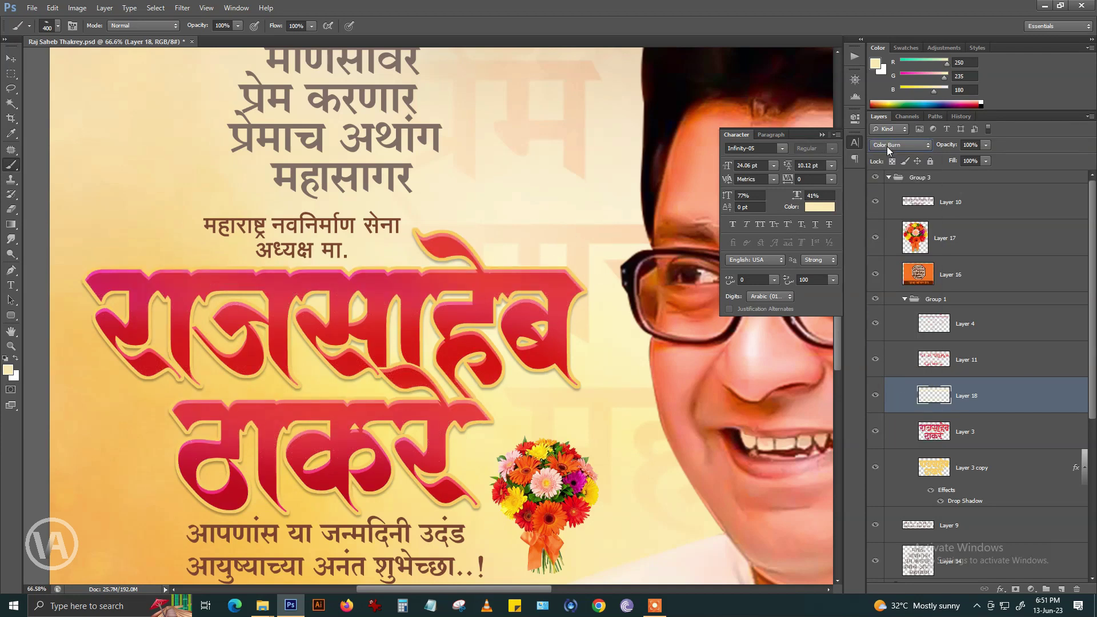
scroll(887, 146, "down", 1)
scroll(887, 147, "down", 1)
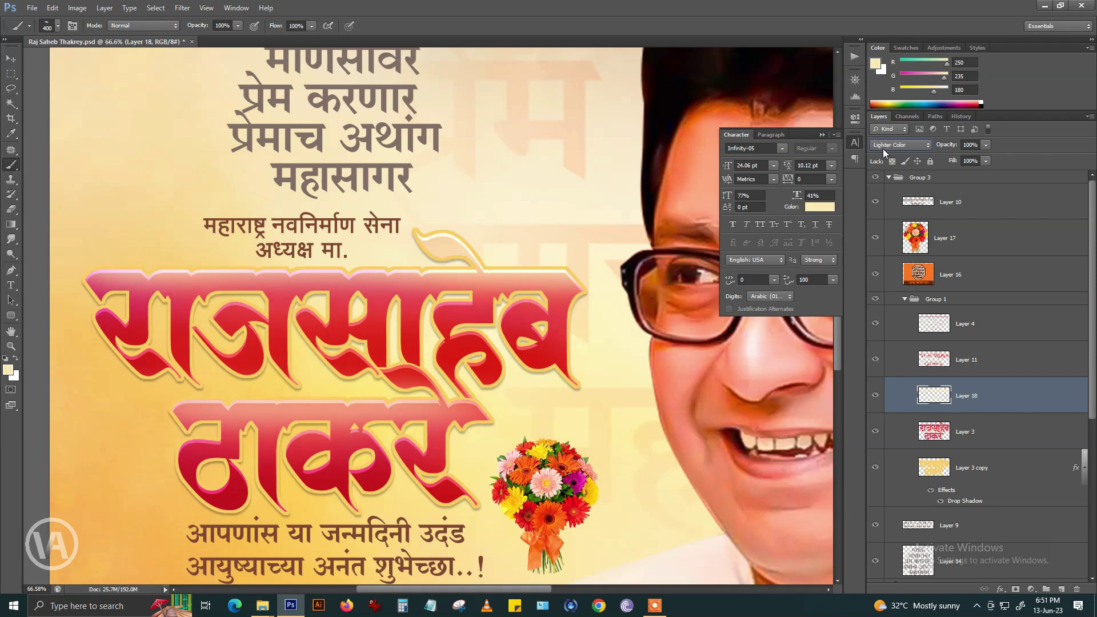
key("v")
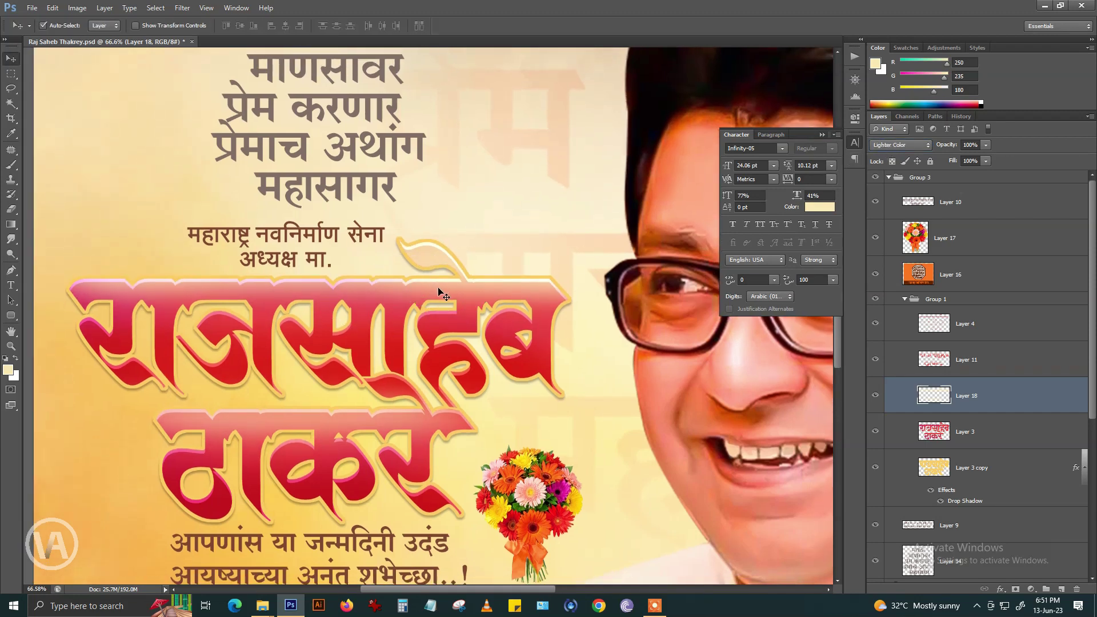
key("5")
key("4")
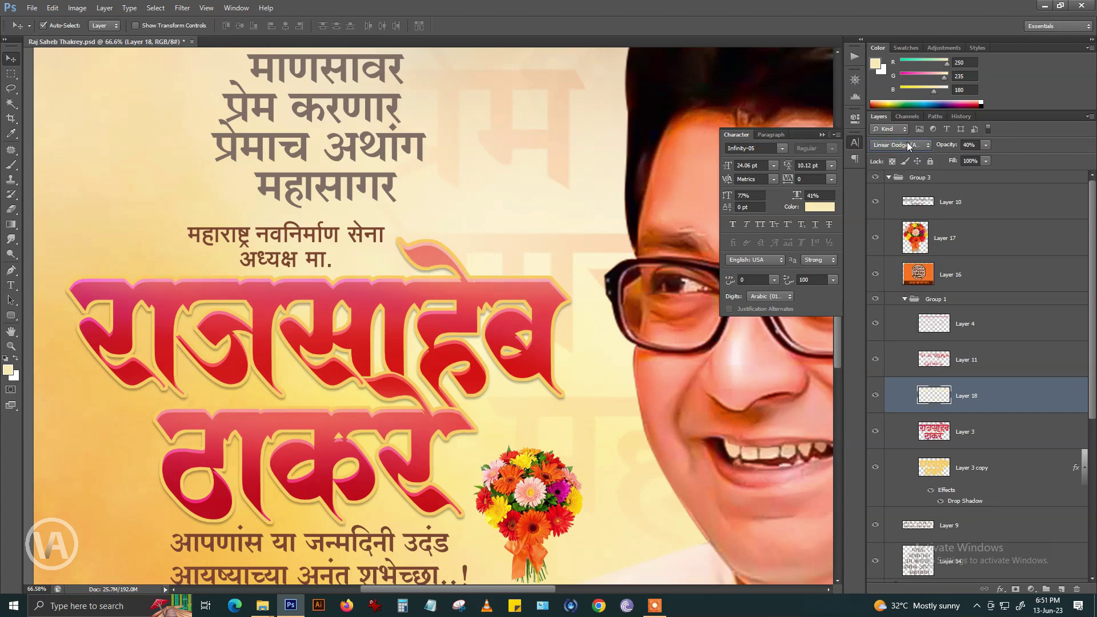
scroll(909, 144, "up", 1)
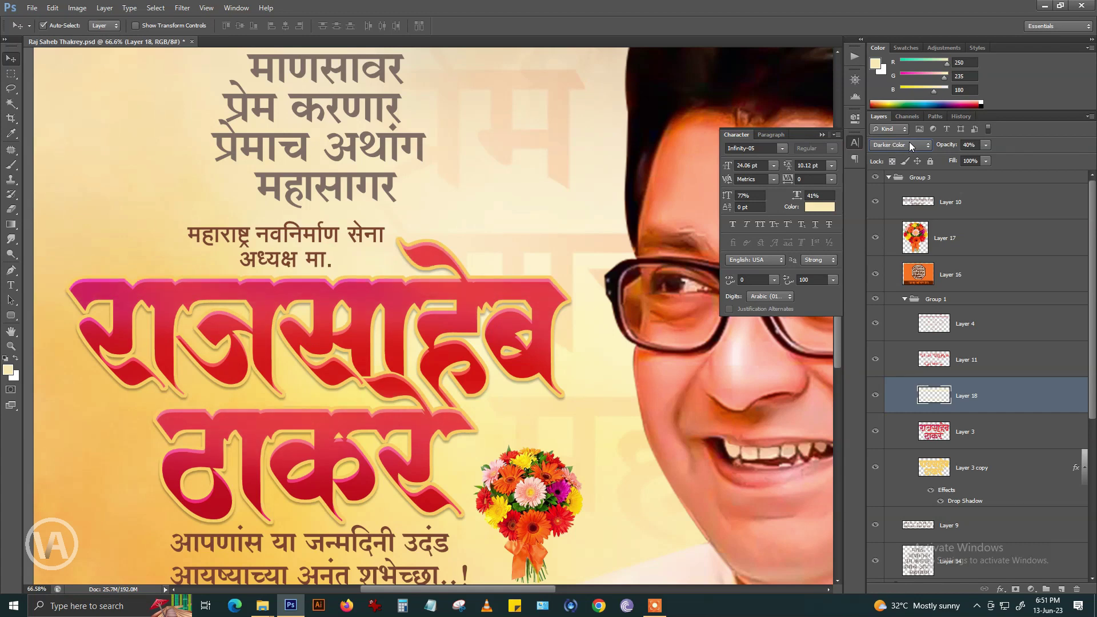
left_click(907, 146)
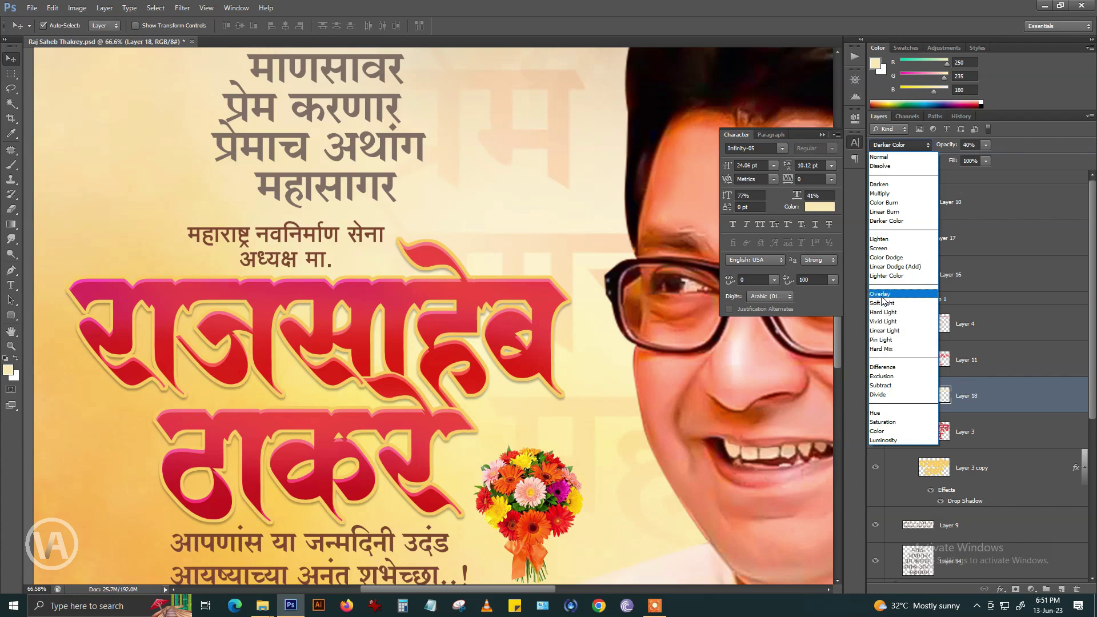
left_click(883, 294)
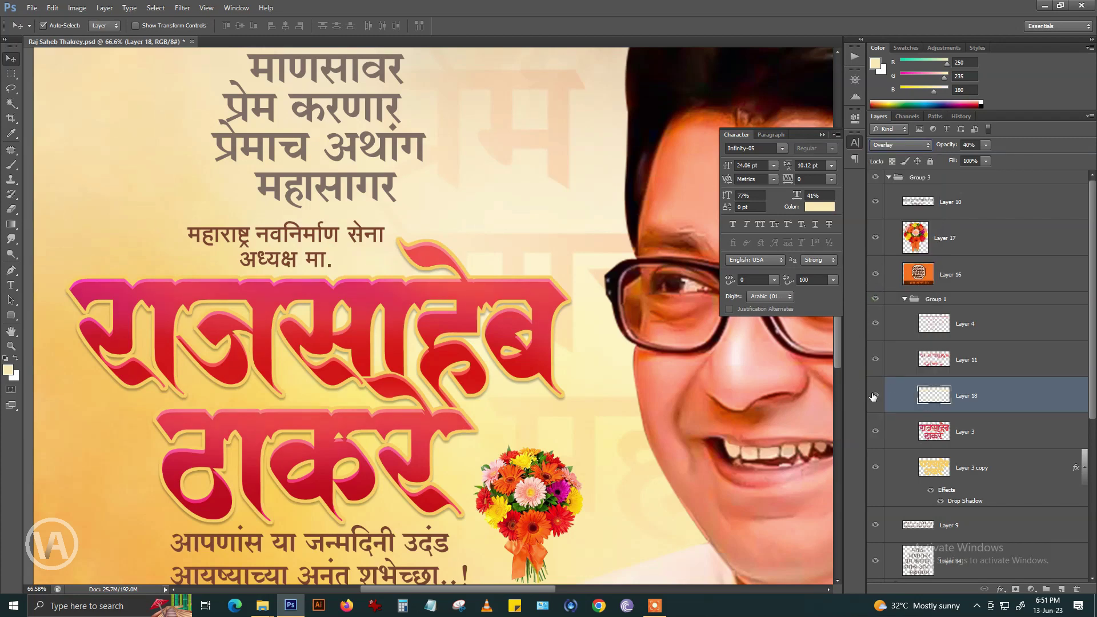
key("ctrl+0")
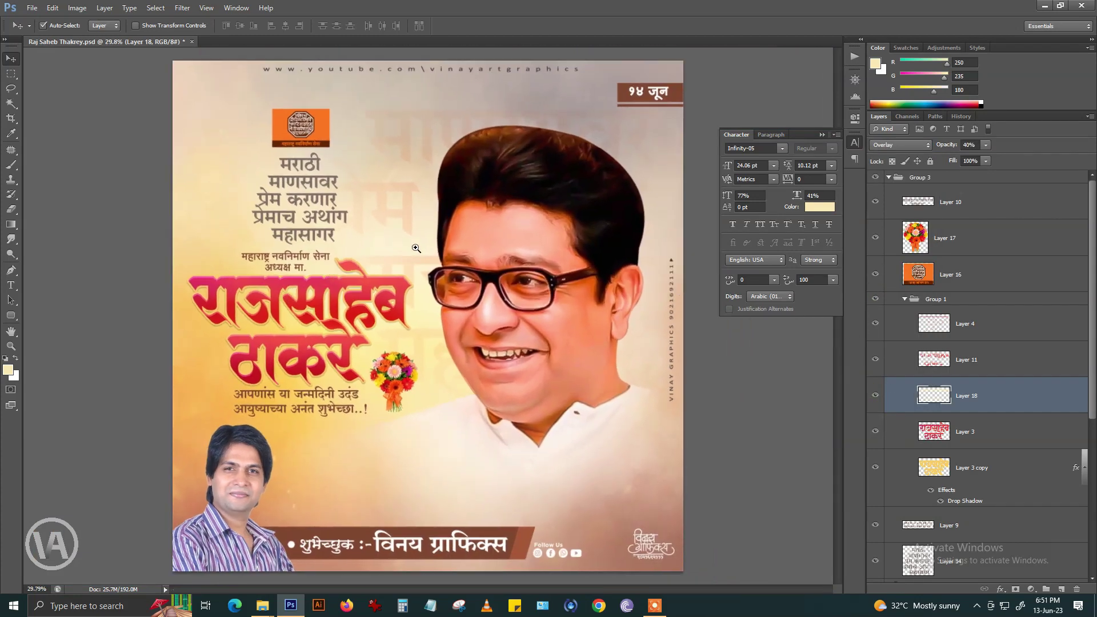
- Save the poster, collapse Group 1 and Group 3 in the layer stack, and save again
scroll(239, 282, "up", 5)
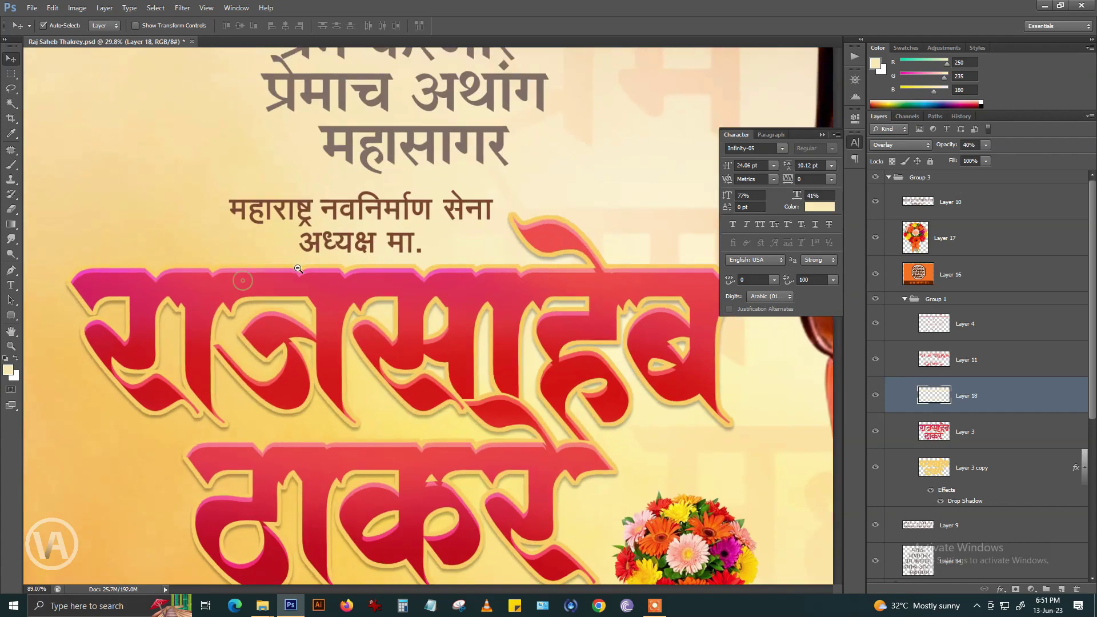
scroll(366, 252, "down", 4)
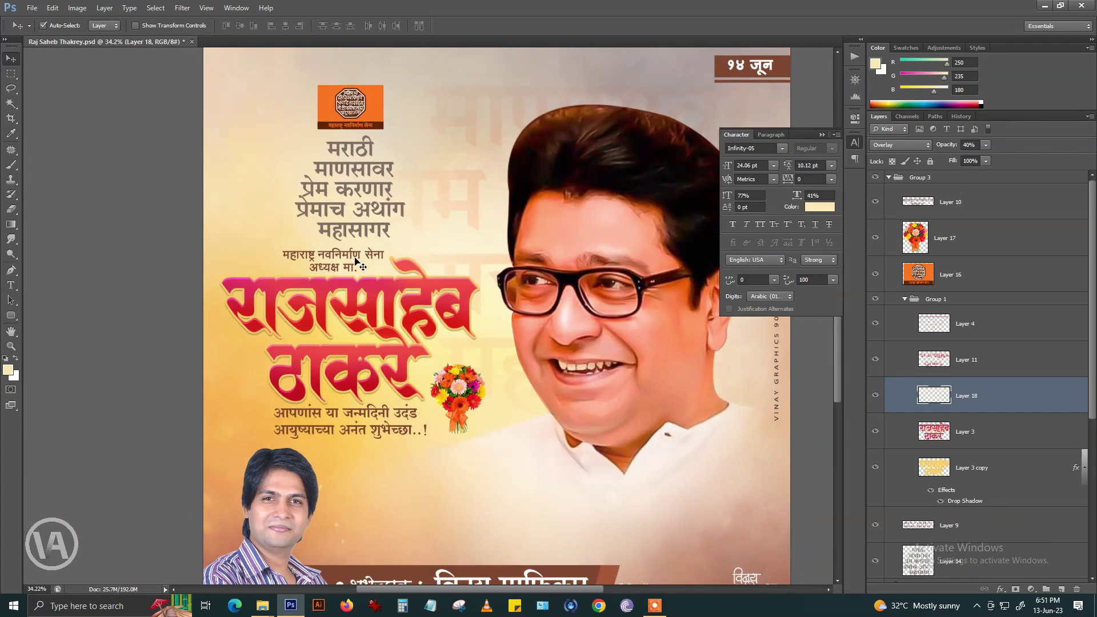
key("ctrl+s")
scroll(355, 262, "down", 2)
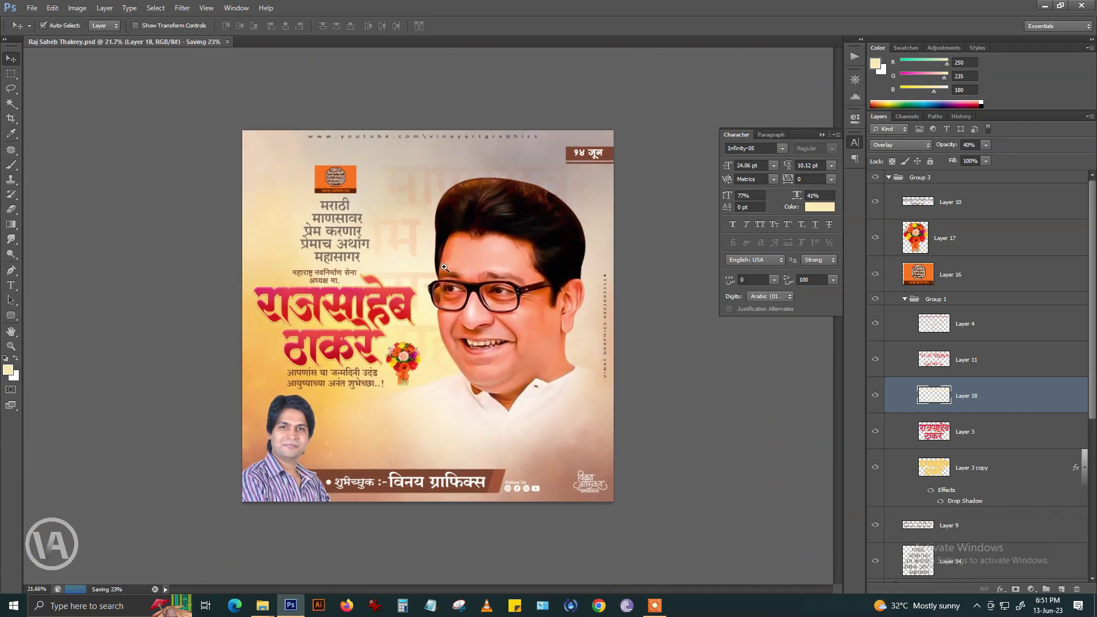
scroll(444, 267, "up", 1)
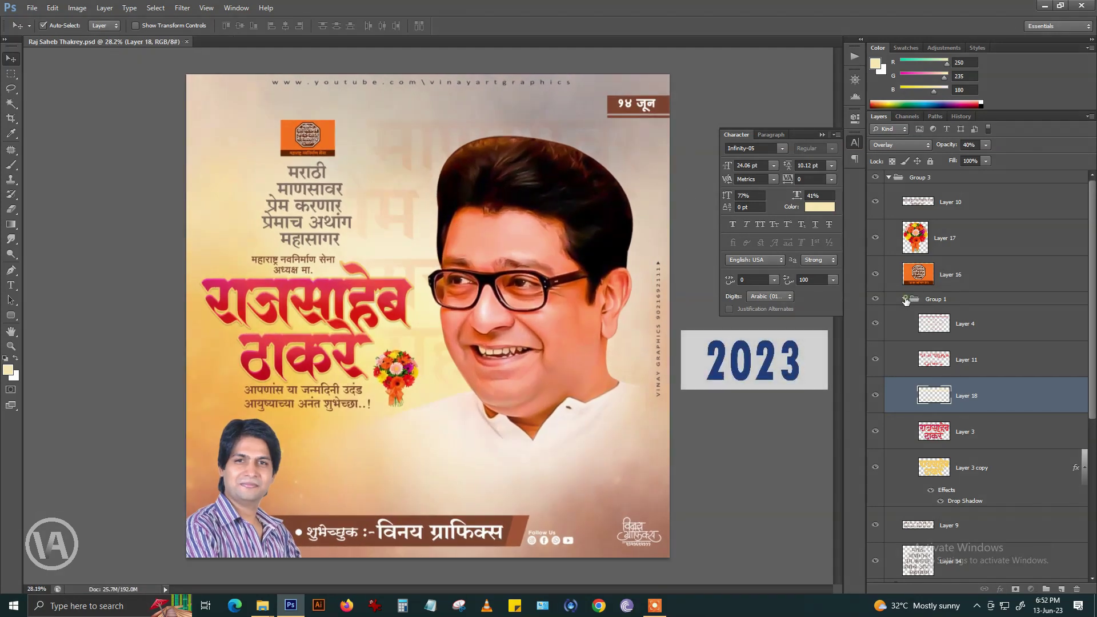
left_click(905, 299)
left_click(888, 177)
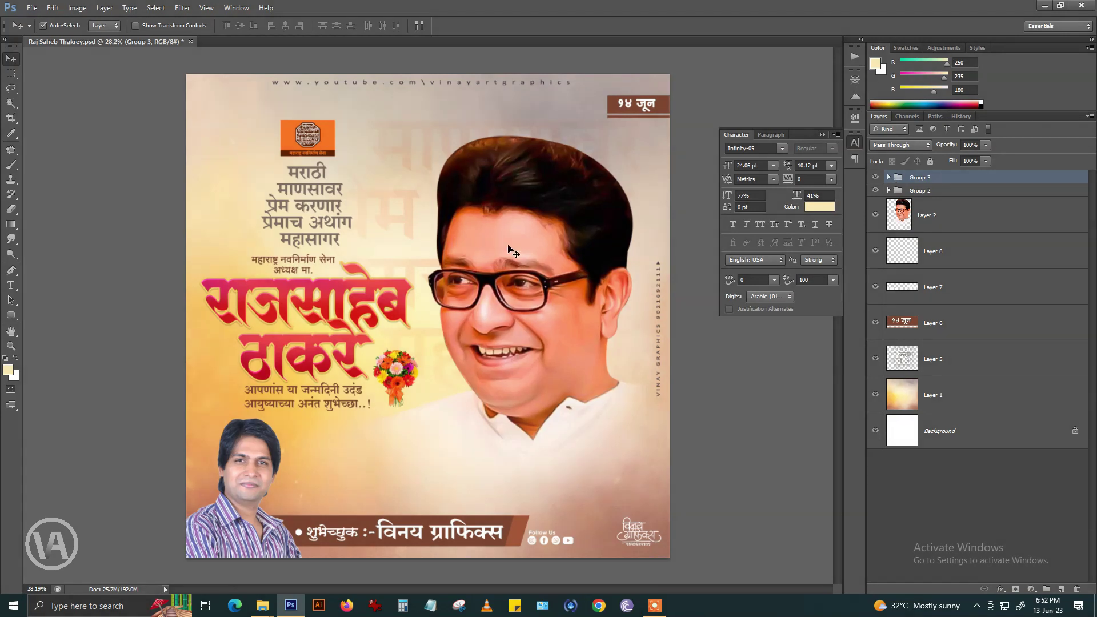
scroll(483, 251, "down", 1)
key("ctrl+s")
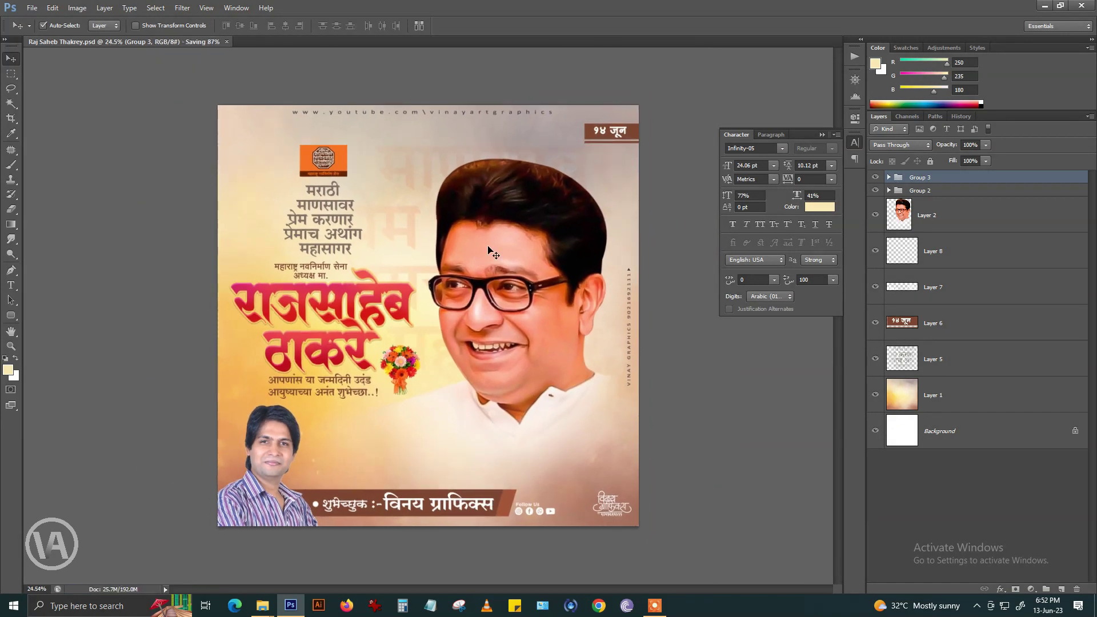
scroll(434, 249, "up", 1)
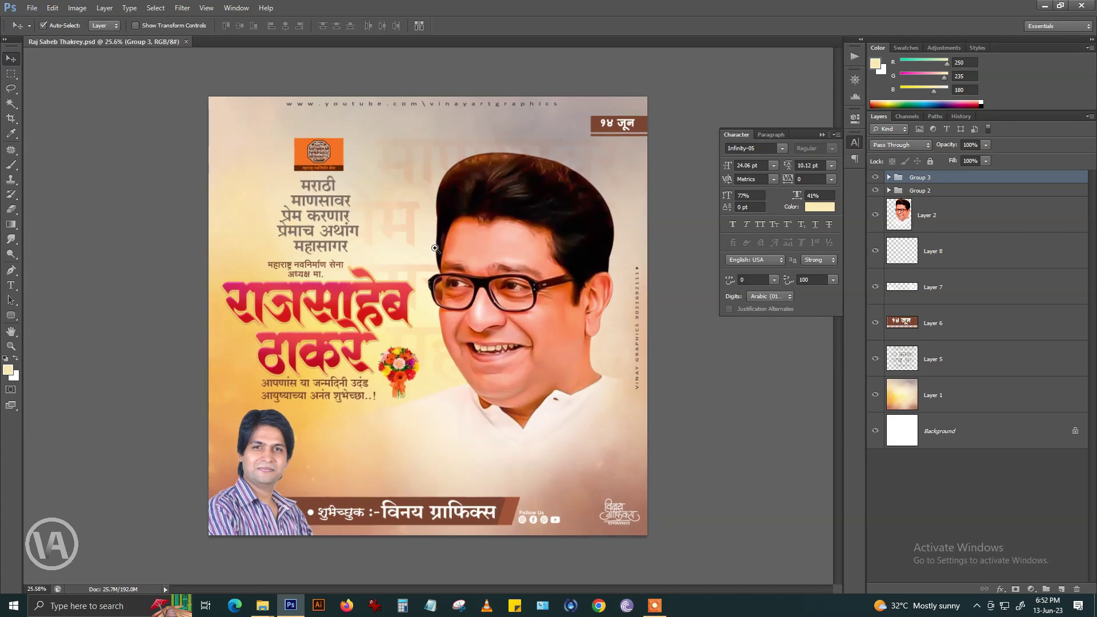
- Save a PNG copy named Raj Saheb Thakrey_Final with Smallest compression
key("ctrl+shift+s")
left_click(217, 394)
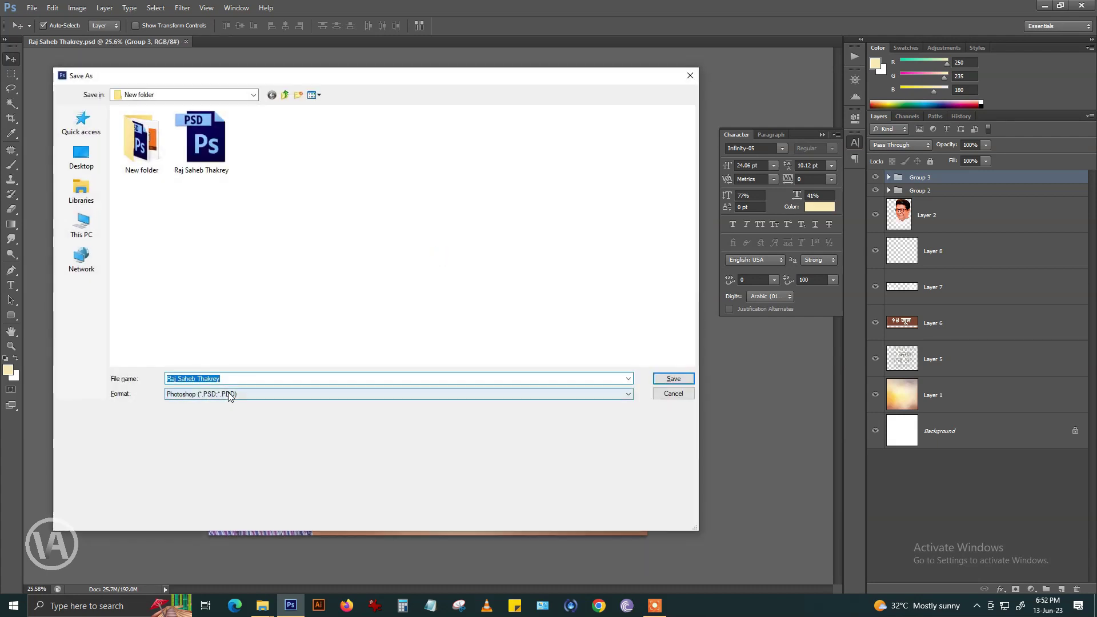
left_click(214, 524)
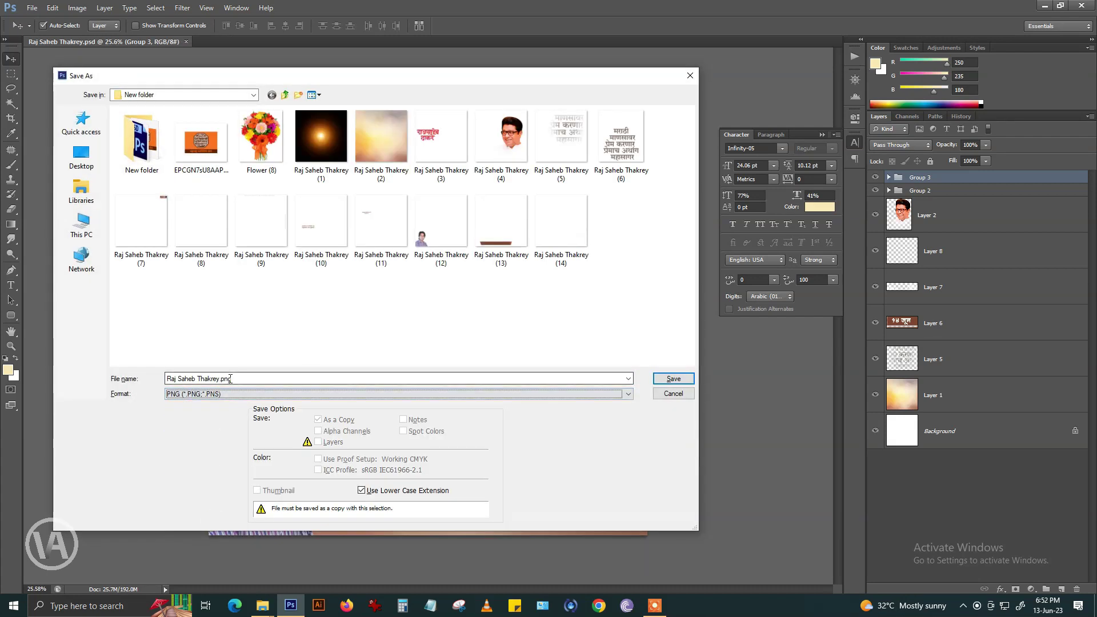
left_click_drag(219, 379, 251, 380)
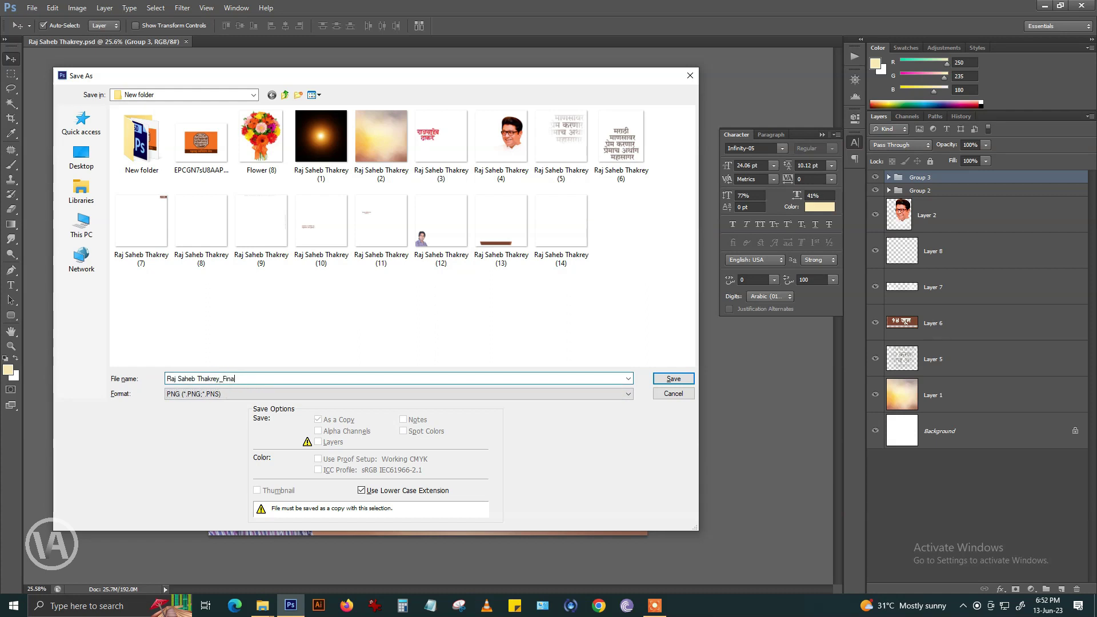
left_click(673, 379)
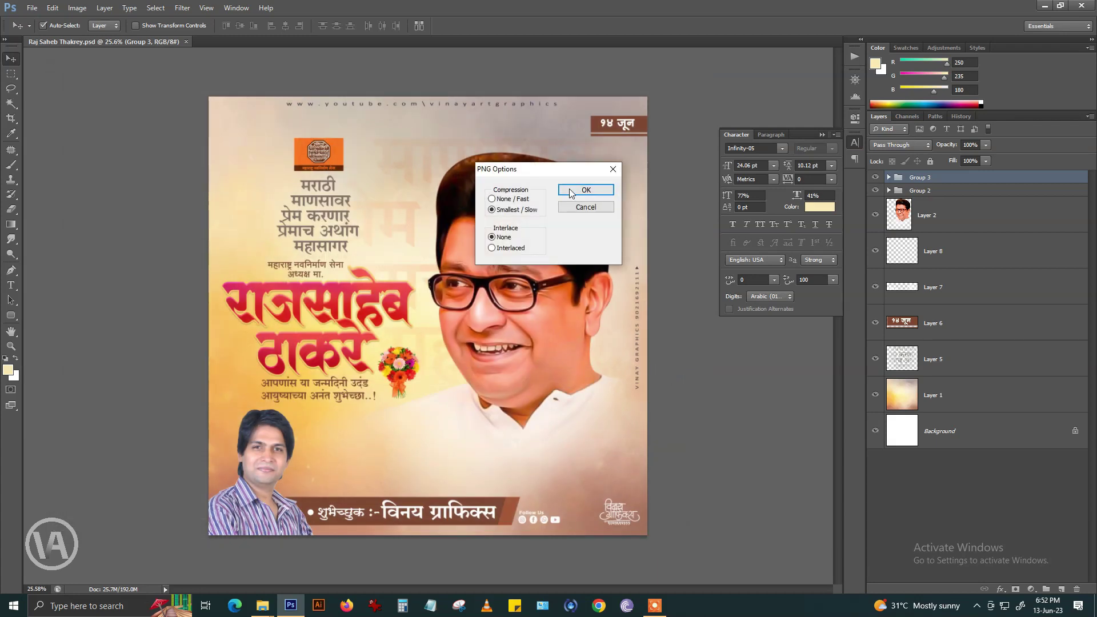
left_click(579, 182)
left_click(655, 608)
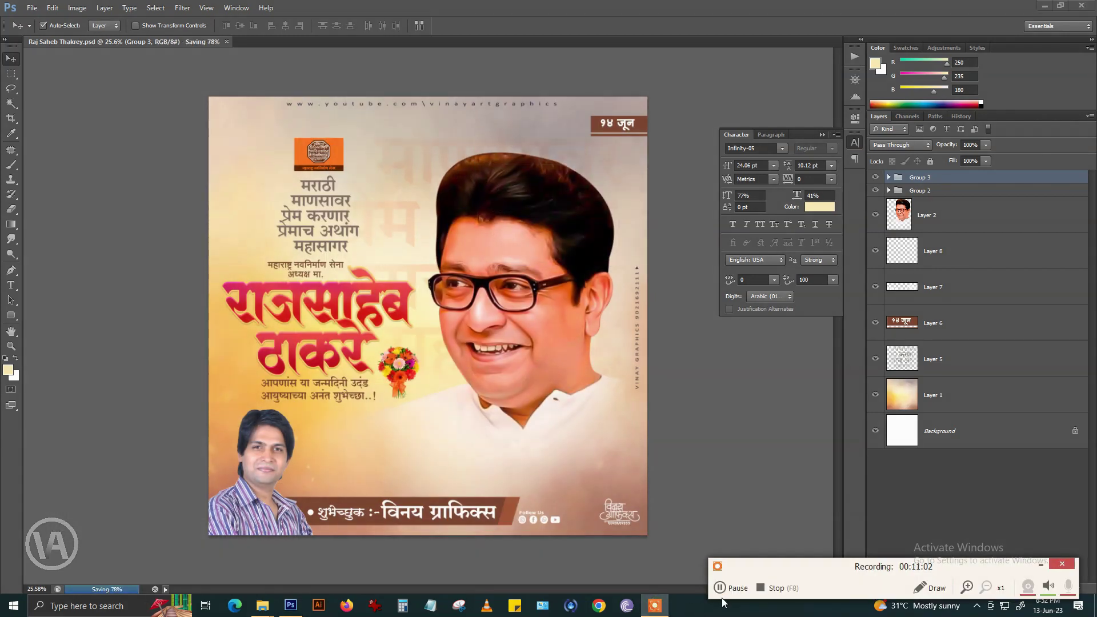
left_click(766, 588)
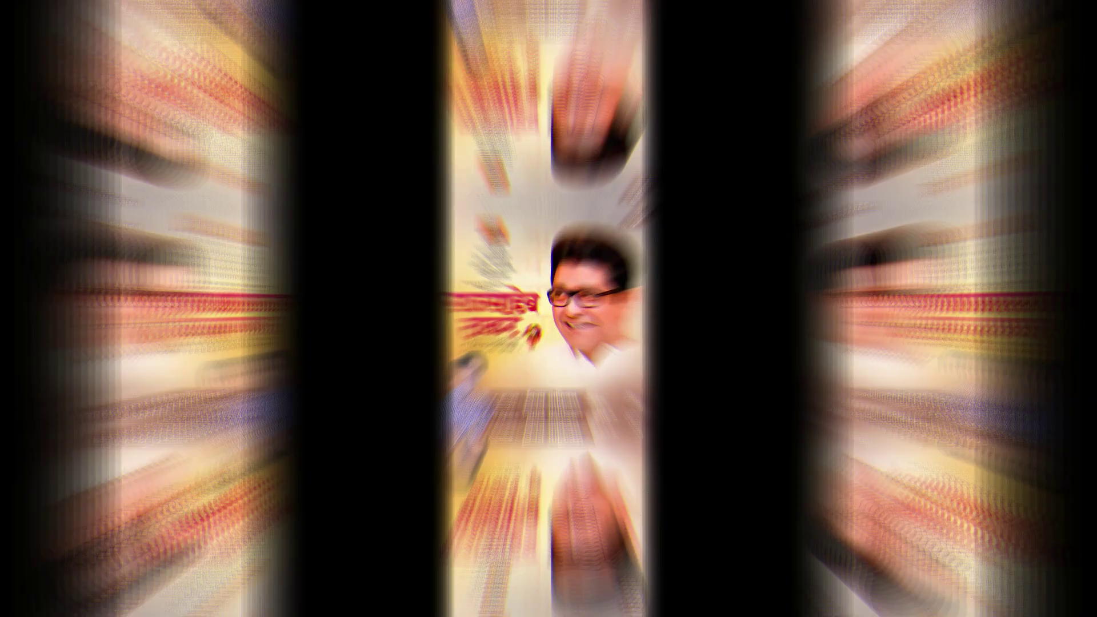